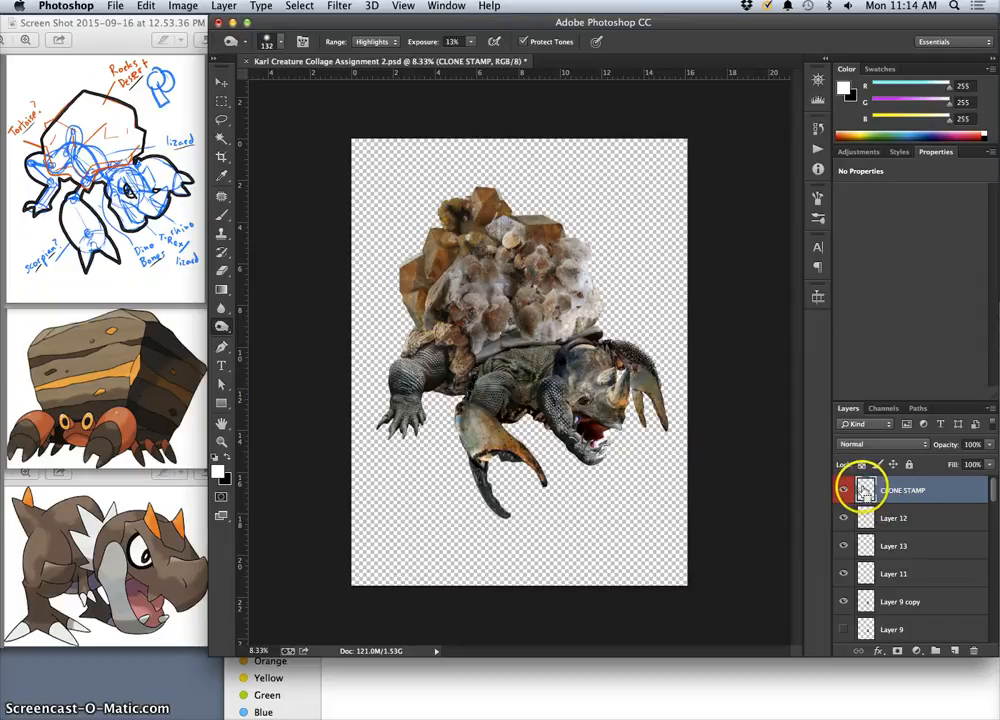
{"action": "key", "text": "super+plus"}
{"action": "key", "text": "super+plus"}
{"action": "key", "text": "super+plus"}
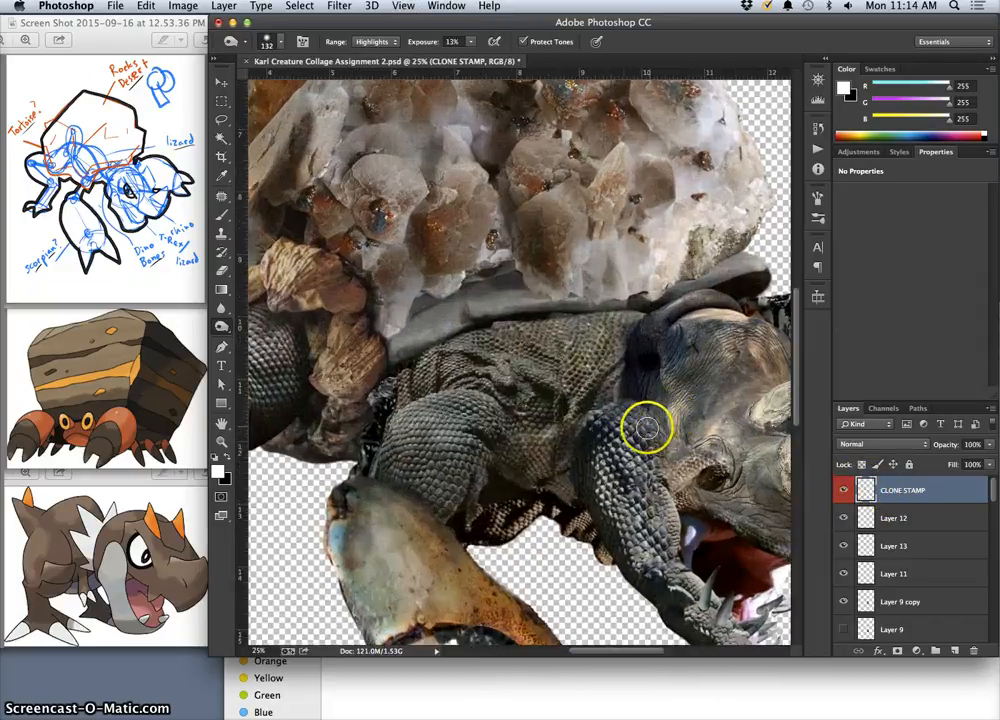
{"action": "left_click_drag", "start_coordinate": [567, 400], "coordinate": [480, 261]}
{"action": "mouse_move", "coordinate": [600, 341]}
{"action": "left_mouse_down"}
{"action": "mouse_move", "coordinate": [526, 301]}
{"action": "mouse_move", "coordinate": [565, 327]}
{"action": "mouse_move", "coordinate": [535, 328]}
{"action": "mouse_move", "coordinate": [500, 349]}
{"action": "mouse_move", "coordinate": [518, 393]}
{"action": "mouse_move", "coordinate": [518, 357]}
{"action": "mouse_move", "coordinate": [615, 412]}
{"action": "left_mouse_up"}
{"action": "key", "text": "super+minus"}
{"action": "key", "text": "super+minus"}
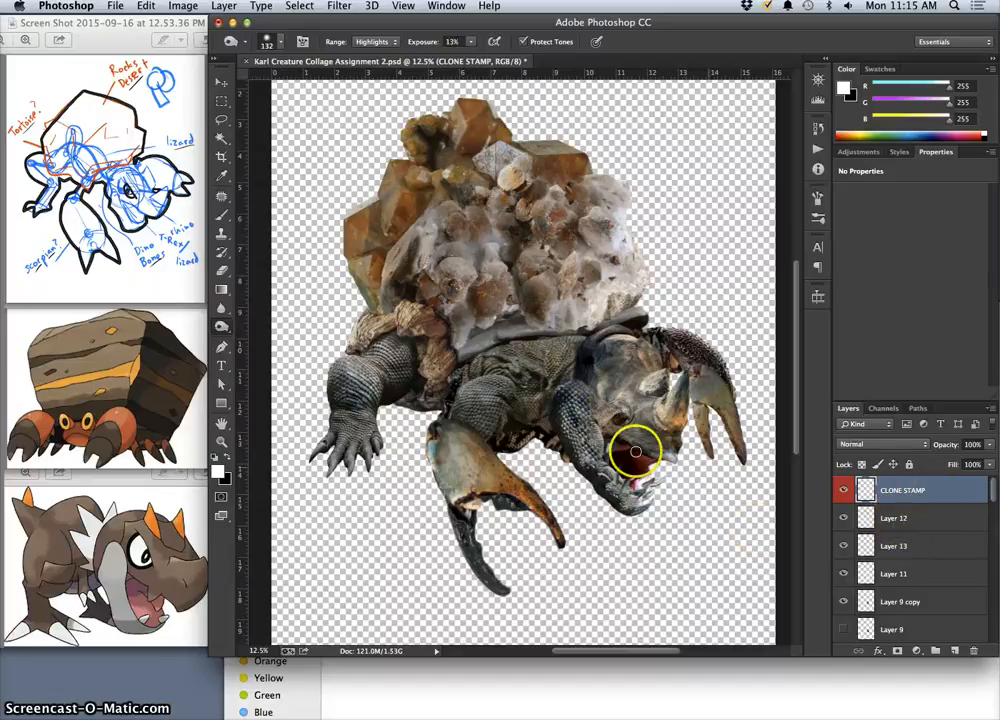
Set up the Clone Stamp tool with a 325 px brush, 23% hardness and 39% opacity, sampling All Layers.
{"action": "left_click", "coordinate": [224, 234]}
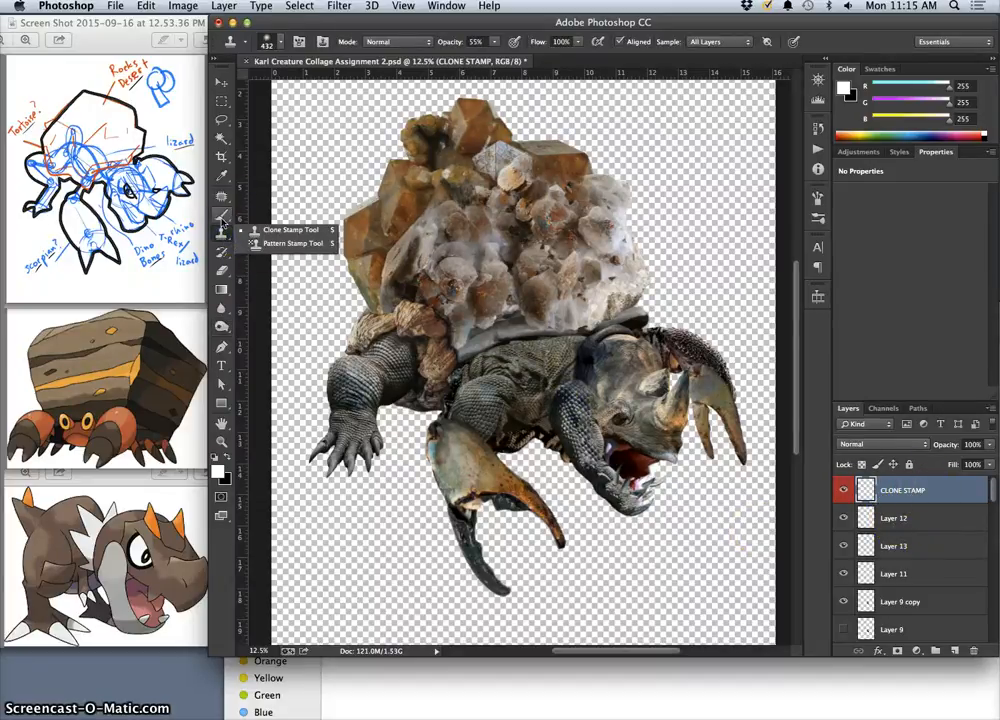
{"action": "left_click", "coordinate": [276, 231]}
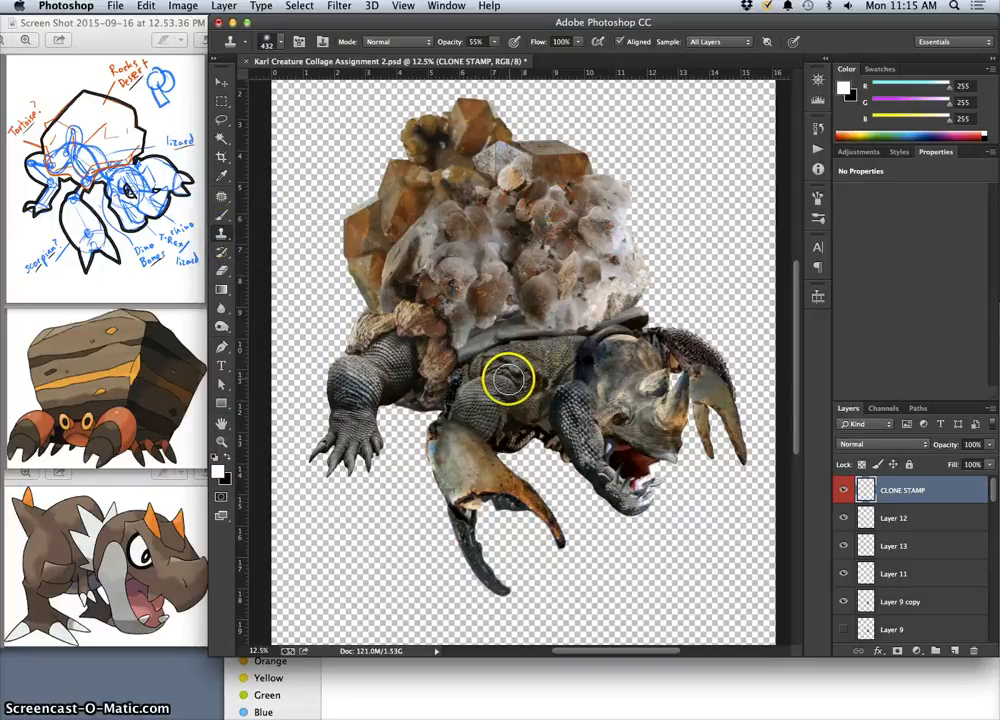
{"action": "left_click_drag", "start_coordinate": [510, 378], "coordinate": [501, 430]}
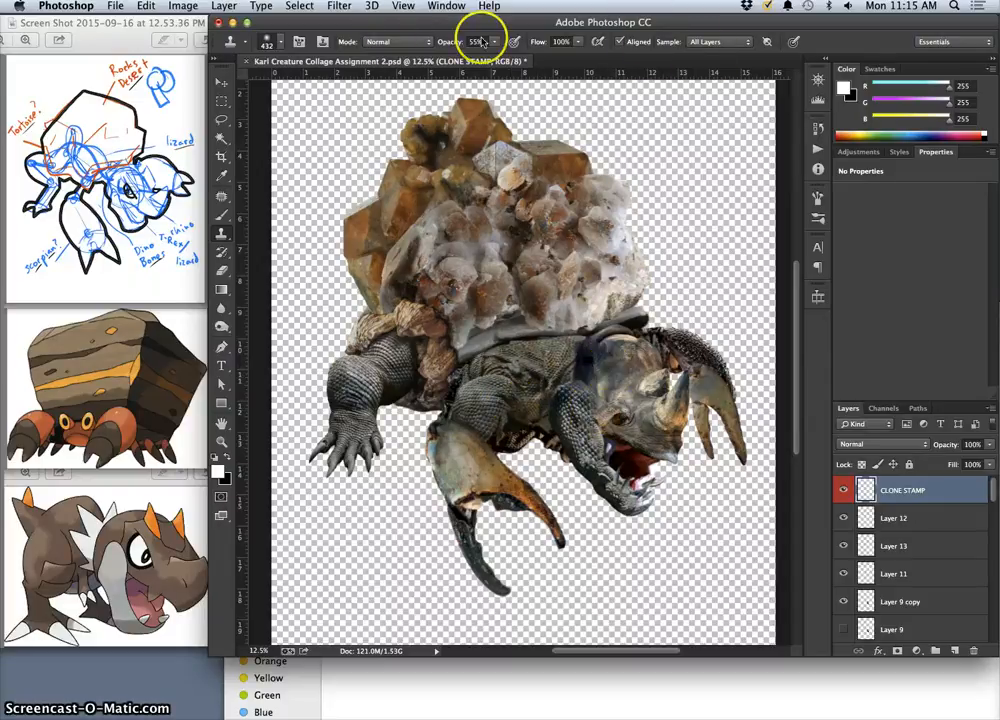
{"action": "left_click", "coordinate": [282, 45]}
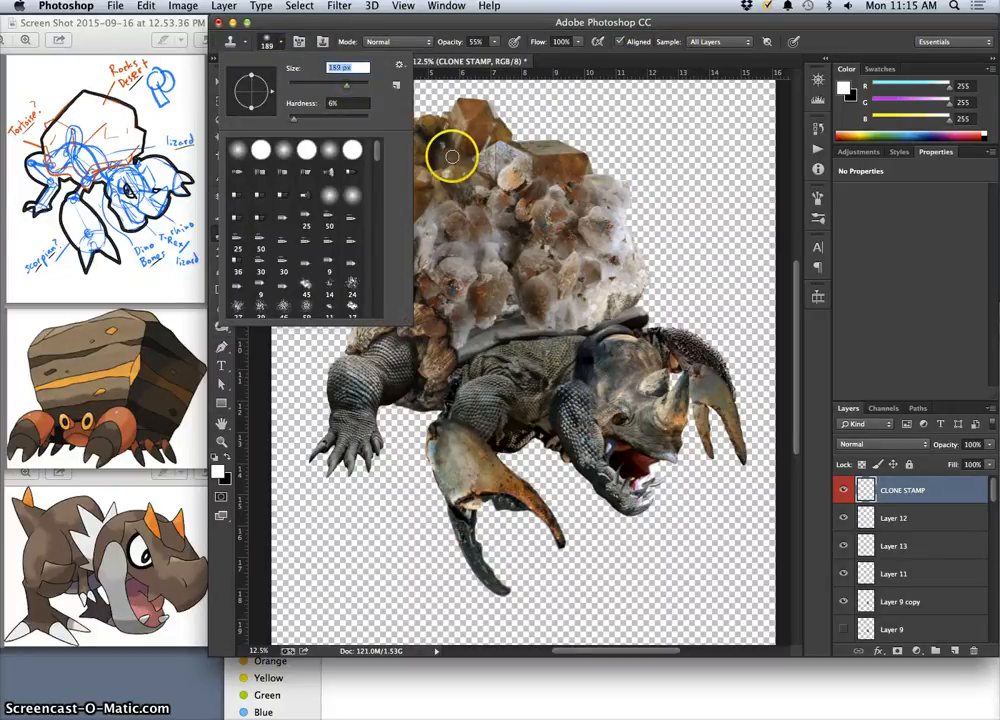
{"action": "left_click_drag", "start_coordinate": [347, 87], "coordinate": [352, 87]}
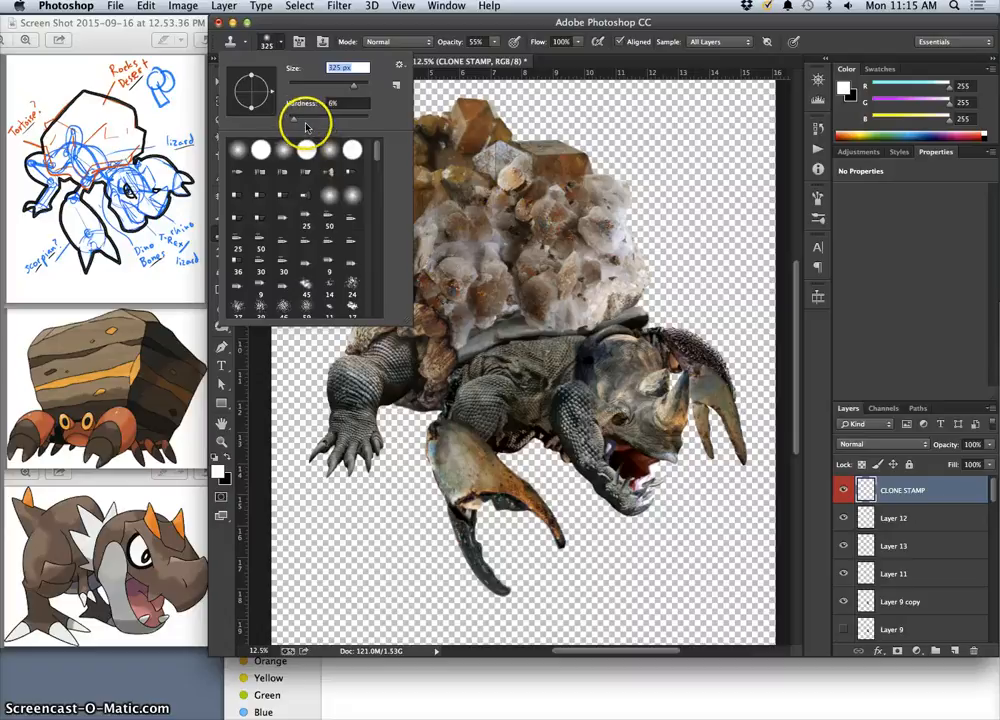
{"action": "left_click_drag", "start_coordinate": [347, 121], "coordinate": [308, 122]}
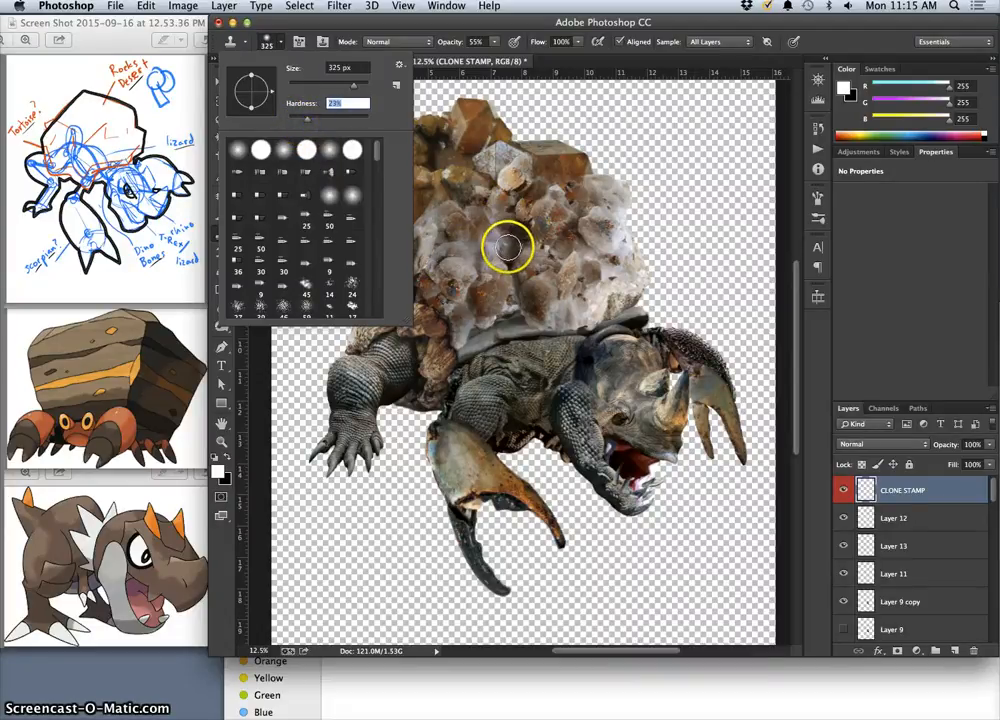
{"action": "left_click", "coordinate": [497, 43]}
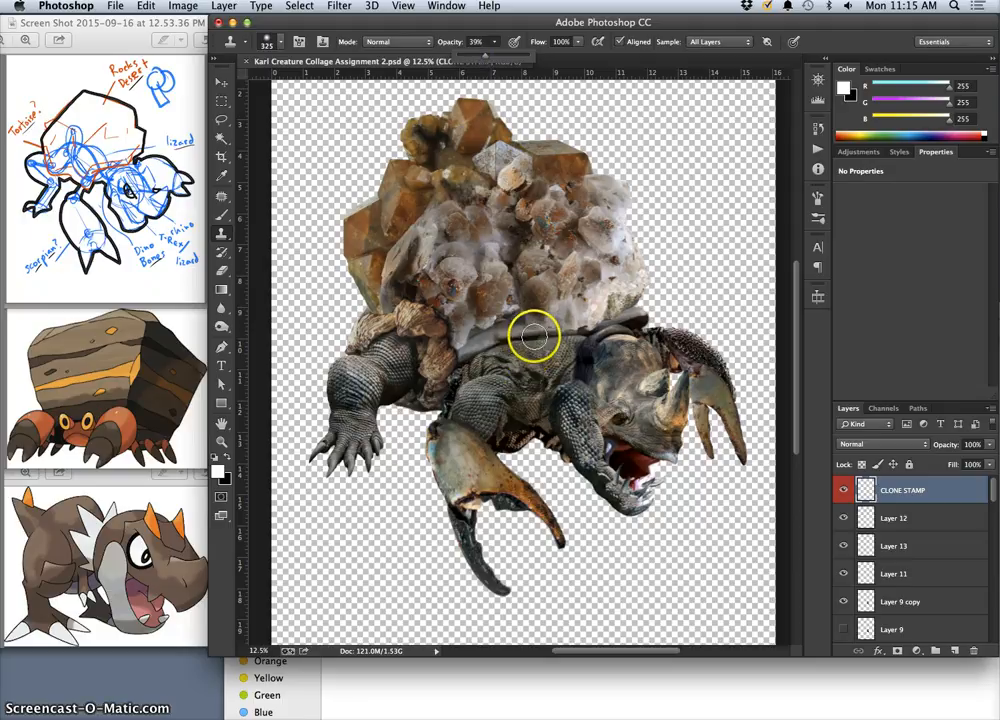
{"action": "left_click", "coordinate": [708, 44]}
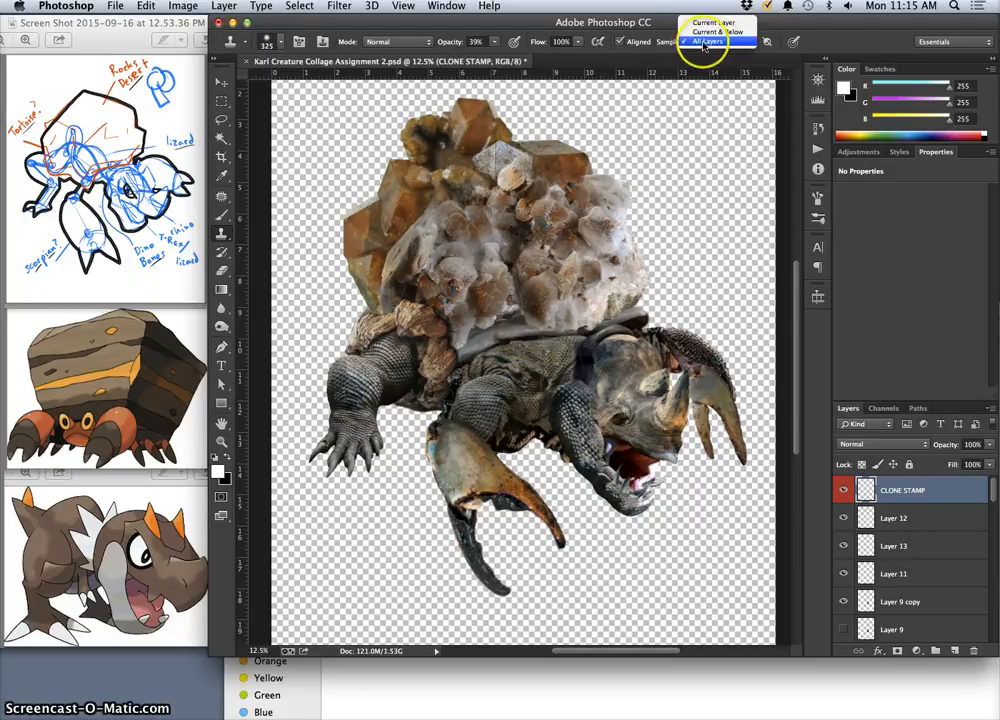
{"action": "left_click", "coordinate": [708, 42]}
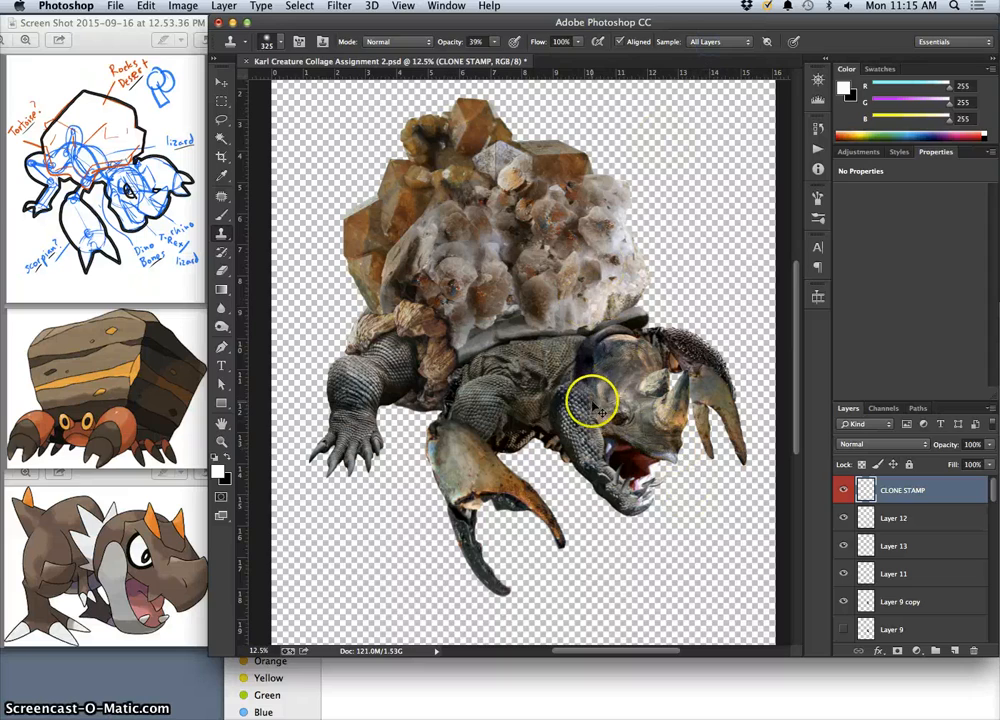
Sample the blue-and-orange speckled crystal low on the shell and clone it onto the small amber cluster at the shell's top.
{"action": "key", "text": "super+equal"}
{"action": "key", "text": "super+equal"}
{"action": "key", "text": "super+equal"}
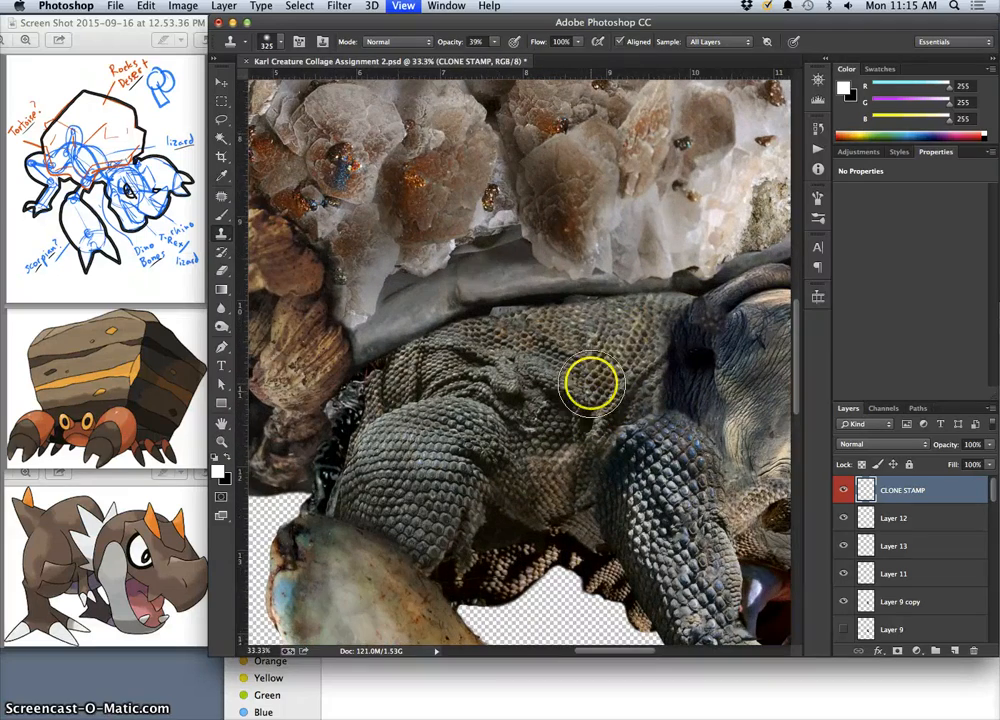
{"action": "left_click_drag", "start_coordinate": [587, 379], "coordinate": [587, 236]}
{"action": "left_click_drag", "start_coordinate": [538, 268], "coordinate": [614, 430]}
{"action": "mouse_move", "coordinate": [574, 262]}
{"action": "left_mouse_down"}
{"action": "mouse_move", "coordinate": [597, 355]}
{"action": "mouse_move", "coordinate": [578, 389]}
{"action": "left_mouse_up"}
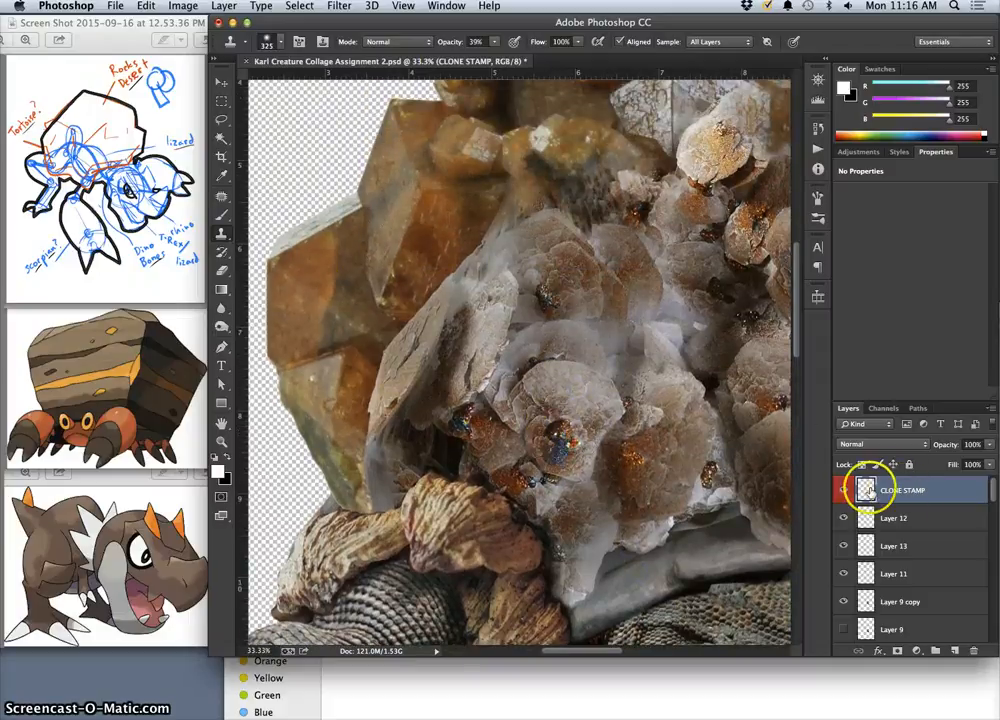
{"action": "left_click_drag", "start_coordinate": [685, 446], "coordinate": [563, 385]}
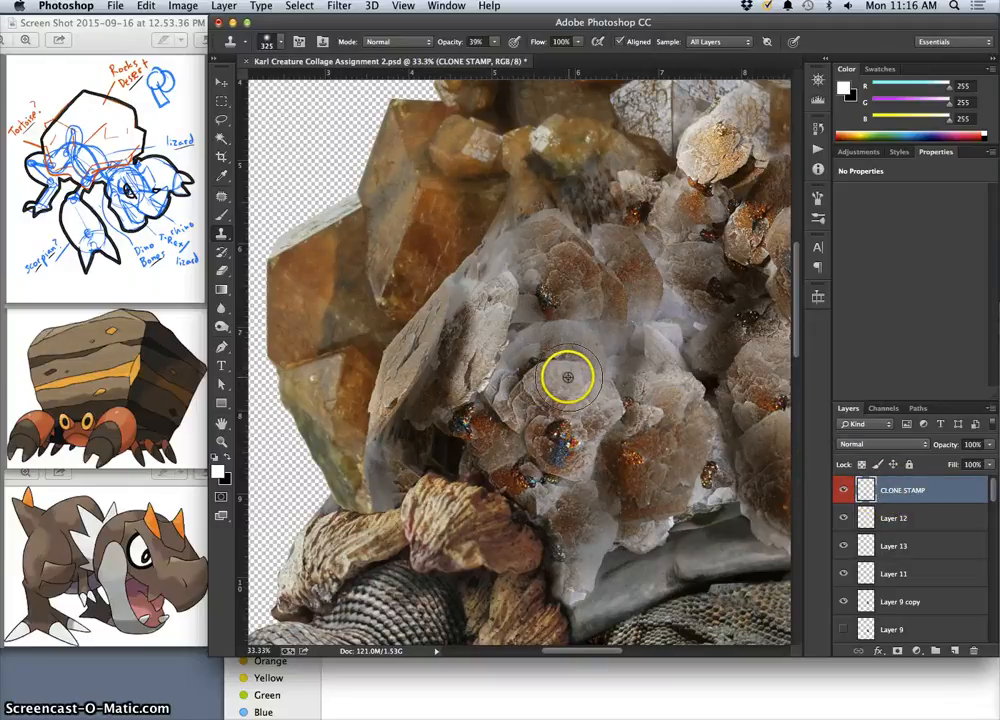
{"action": "left_click_drag", "start_coordinate": [559, 433], "coordinate": [556, 441]}
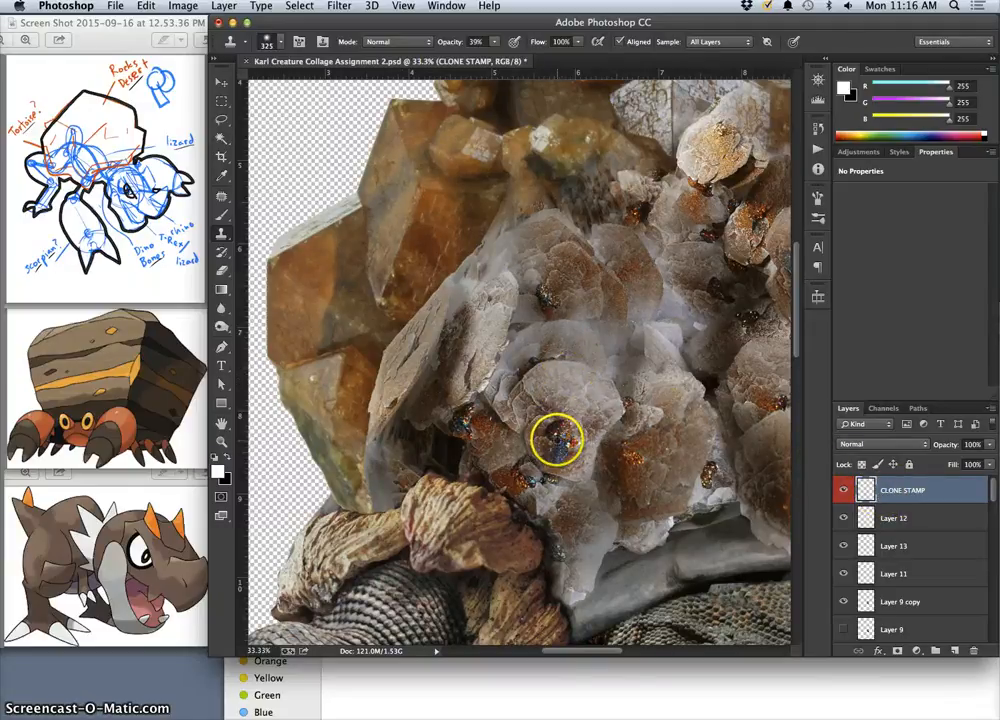
{"action": "left_click", "coordinate": [561, 440], "text": "alt"}
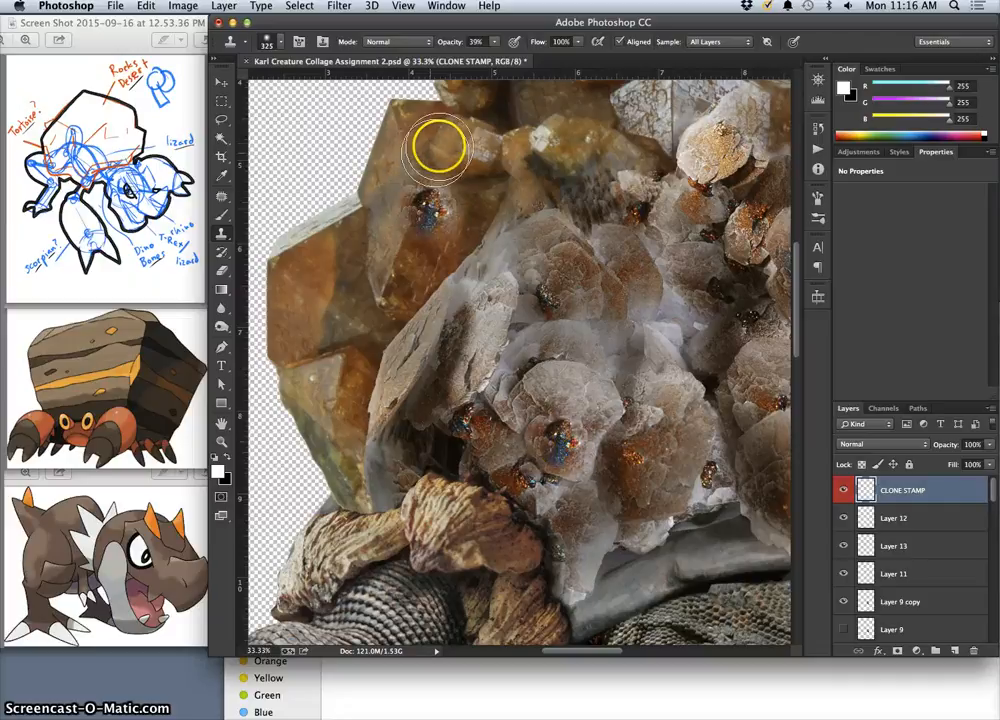
{"action": "left_click_drag", "start_coordinate": [463, 147], "coordinate": [413, 298]}
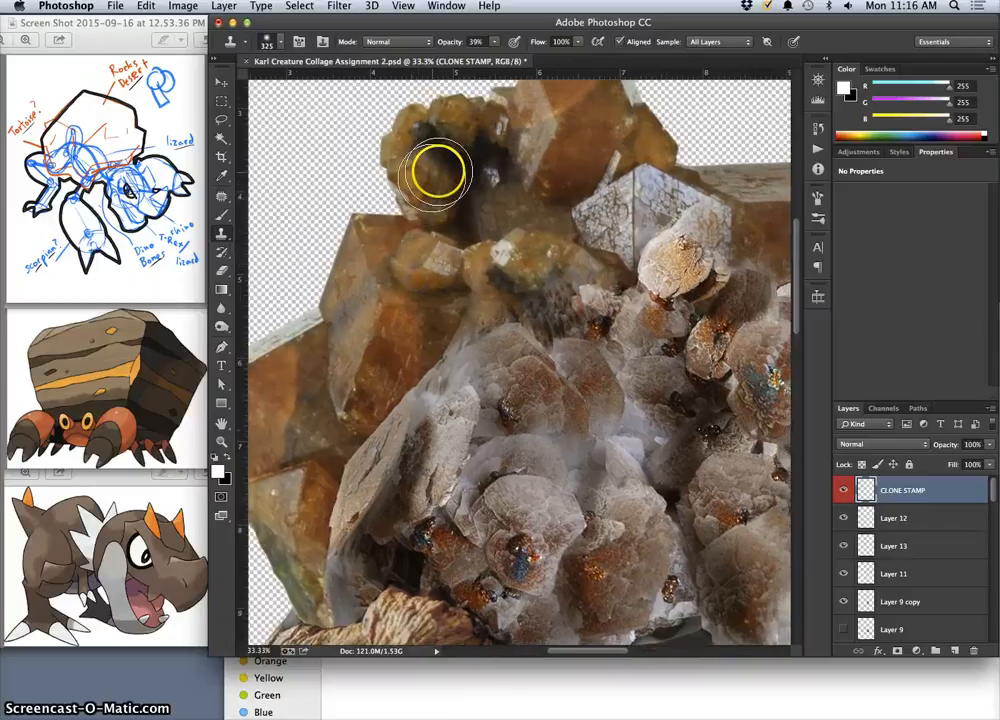
{"action": "mouse_move", "coordinate": [436, 180]}
{"action": "left_mouse_down"}
{"action": "mouse_move", "coordinate": [423, 262]}
{"action": "mouse_move", "coordinate": [462, 178]}
{"action": "mouse_move", "coordinate": [484, 207]}
{"action": "mouse_move", "coordinate": [547, 196]}
{"action": "mouse_move", "coordinate": [585, 233]}
{"action": "mouse_move", "coordinate": [544, 296]}
{"action": "mouse_move", "coordinate": [569, 160]}
{"action": "mouse_move", "coordinate": [522, 187]}
{"action": "mouse_move", "coordinate": [496, 165]}
{"action": "mouse_move", "coordinate": [384, 358]}
{"action": "mouse_move", "coordinate": [311, 430]}
{"action": "left_mouse_up"}
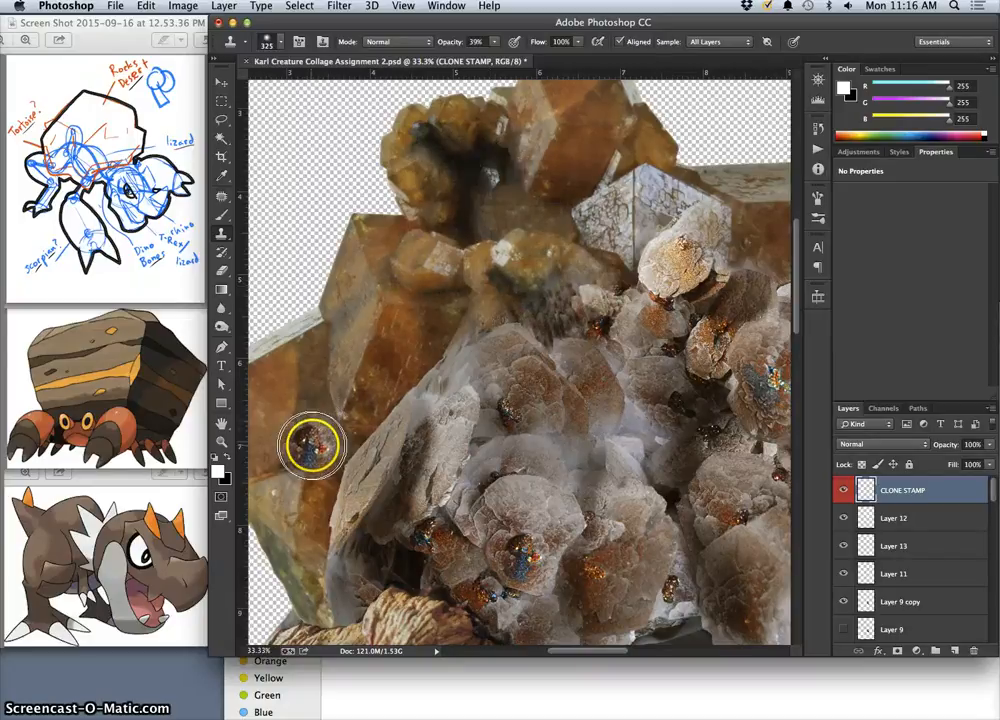
{"action": "mouse_move", "coordinate": [451, 170]}
{"action": "left_mouse_down"}
{"action": "mouse_move", "coordinate": [419, 173]}
{"action": "mouse_move", "coordinate": [433, 192]}
{"action": "mouse_move", "coordinate": [416, 177]}
{"action": "mouse_move", "coordinate": [438, 188]}
{"action": "mouse_move", "coordinate": [440, 202]}
{"action": "mouse_move", "coordinate": [443, 186]}
{"action": "mouse_move", "coordinate": [415, 163]}
{"action": "left_mouse_up"}
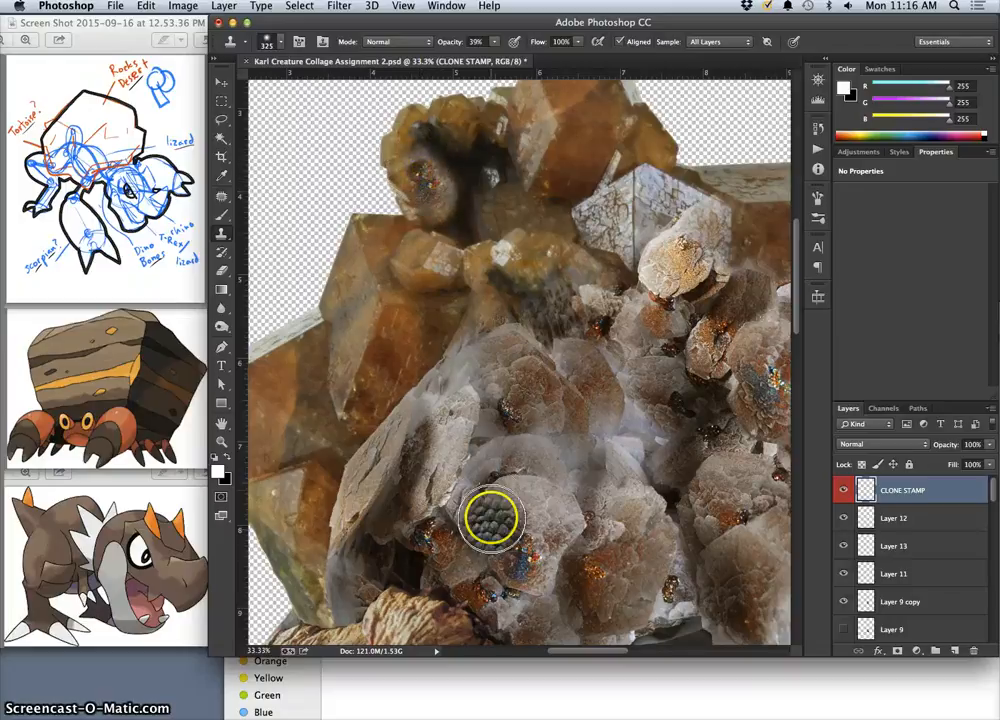
Sample the reddish-brown crystals near the shell's middle and clone their texture onto the amber crystal at its far left.
{"action": "left_click_drag", "start_coordinate": [495, 410], "coordinate": [556, 349]}
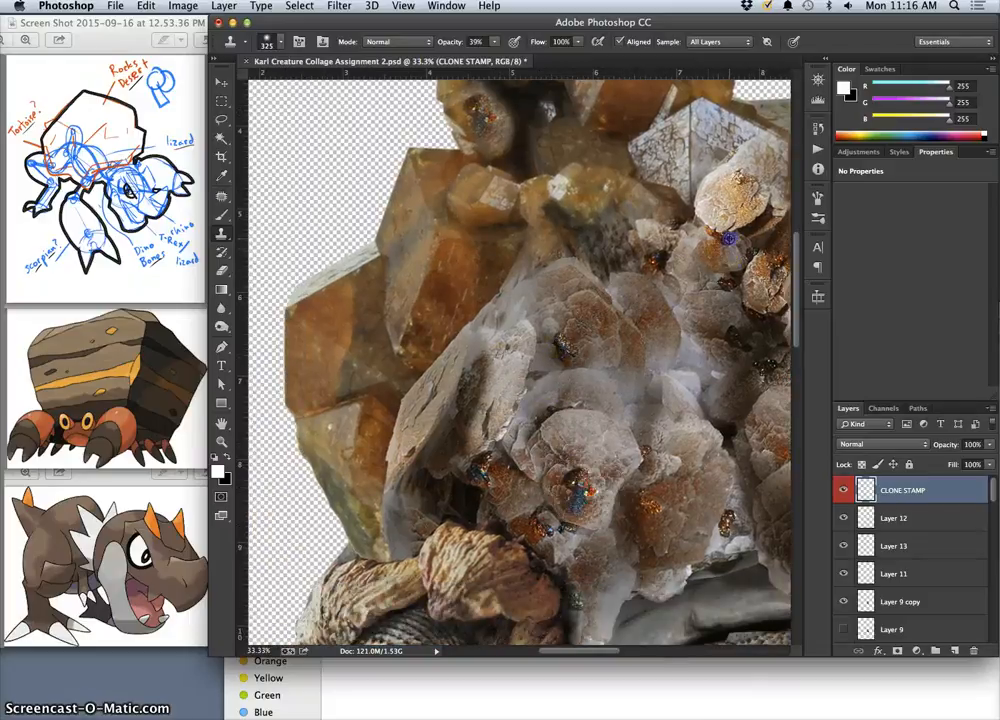
{"action": "left_click", "coordinate": [368, 305]}
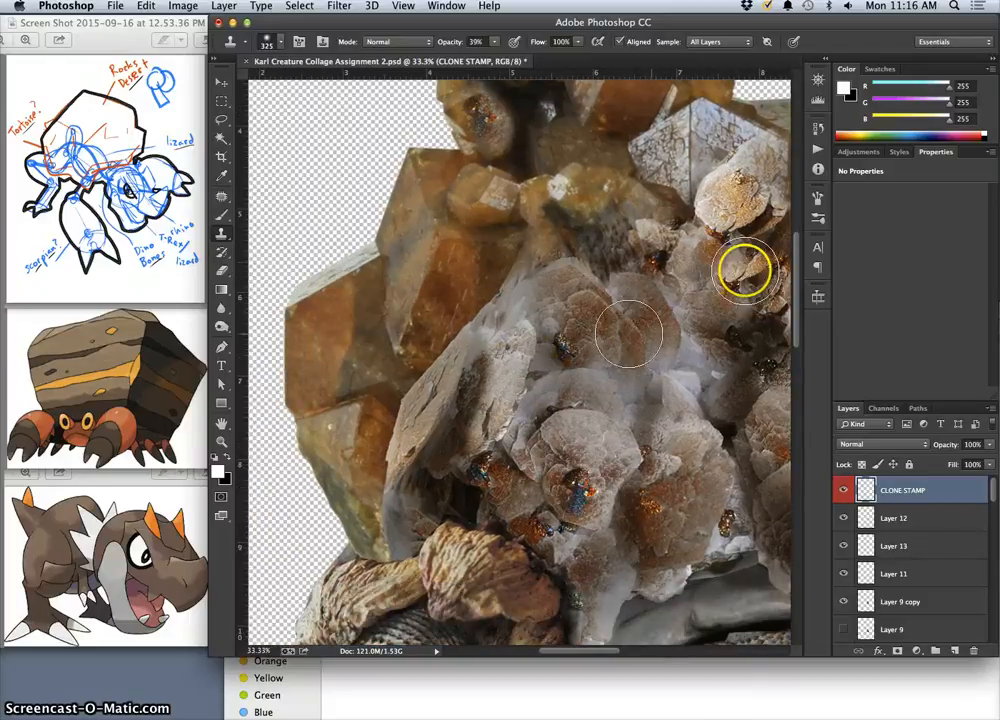
{"action": "mouse_move", "coordinate": [375, 292]}
{"action": "left_mouse_down"}
{"action": "mouse_move", "coordinate": [329, 331]}
{"action": "mouse_move", "coordinate": [369, 335]}
{"action": "mouse_move", "coordinate": [389, 372]}
{"action": "mouse_move", "coordinate": [358, 346]}
{"action": "mouse_move", "coordinate": [364, 299]}
{"action": "mouse_move", "coordinate": [326, 328]}
{"action": "left_mouse_up"}
Clone grey crystal texture over the lower edge of the amber crystal at the shell's upper right to blend the rocks.
{"action": "mouse_move", "coordinate": [502, 392]}
{"action": "left_mouse_down"}
{"action": "mouse_move", "coordinate": [440, 334]}
{"action": "mouse_move", "coordinate": [419, 330]}
{"action": "left_mouse_up"}
{"action": "left_click_drag", "start_coordinate": [442, 286], "coordinate": [380, 466]}
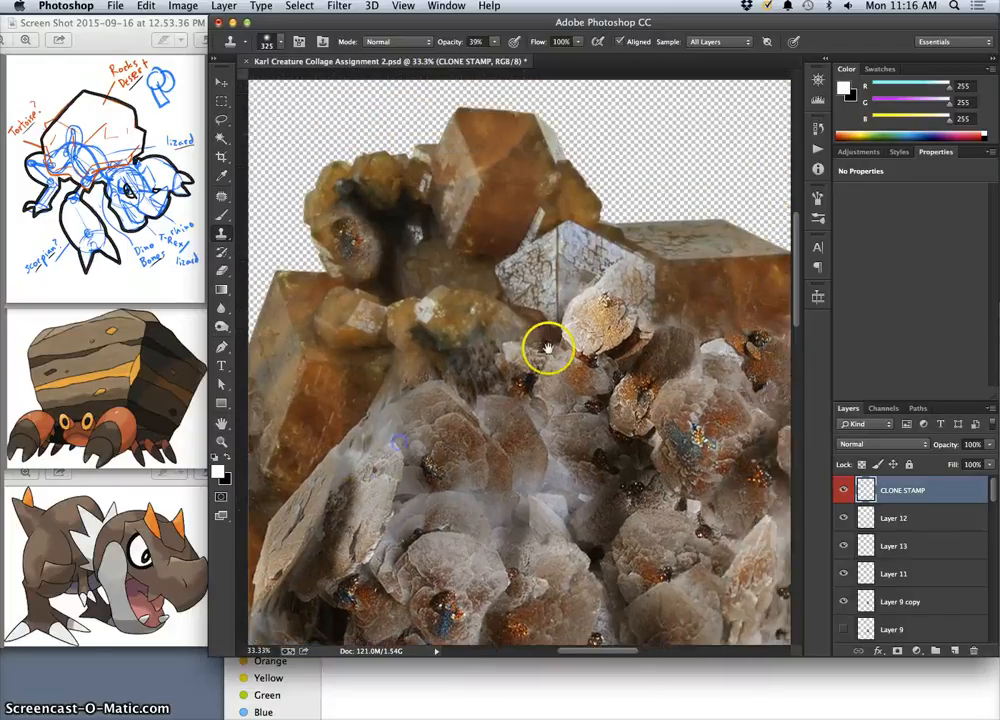
{"action": "left_click_drag", "start_coordinate": [549, 348], "coordinate": [446, 306]}
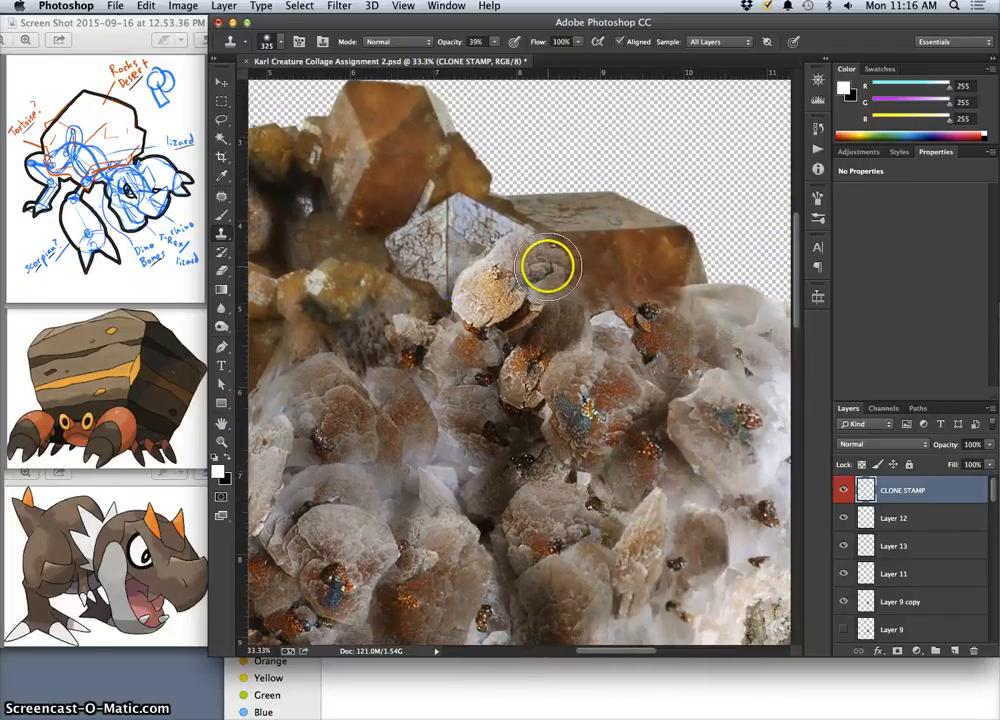
{"action": "mouse_move", "coordinate": [549, 265]}
{"action": "left_mouse_down"}
{"action": "mouse_move", "coordinate": [599, 290]}
{"action": "mouse_move", "coordinate": [623, 291]}
{"action": "mouse_move", "coordinate": [636, 258]}
{"action": "mouse_move", "coordinate": [659, 295]}
{"action": "mouse_move", "coordinate": [592, 288]}
{"action": "mouse_move", "coordinate": [573, 362]}
{"action": "mouse_move", "coordinate": [614, 293]}
{"action": "mouse_move", "coordinate": [600, 326]}
{"action": "mouse_move", "coordinate": [609, 253]}
{"action": "mouse_move", "coordinate": [587, 209]}
{"action": "mouse_move", "coordinate": [460, 365]}
{"action": "mouse_move", "coordinate": [611, 292]}
{"action": "mouse_move", "coordinate": [602, 250]}
{"action": "left_mouse_up"}
{"action": "left_click", "coordinate": [431, 460], "text": "alt"}
{"action": "left_click", "coordinate": [460, 364], "text": "alt"}
{"action": "mouse_move", "coordinate": [449, 366]}
{"action": "left_mouse_down"}
{"action": "mouse_move", "coordinate": [456, 434]}
{"action": "mouse_move", "coordinate": [441, 491]}
{"action": "mouse_move", "coordinate": [467, 541]}
{"action": "left_mouse_up"}
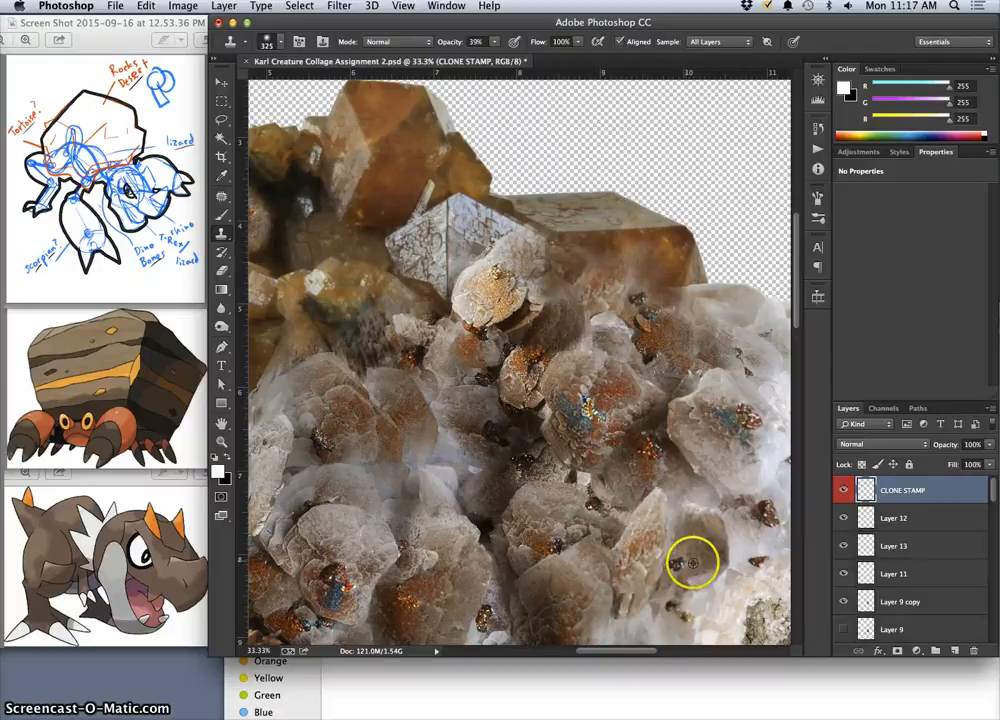
Clone speckled crystal detail over the blurred seam between the amber rocks and the grey crystals left of the shell's centre.
{"action": "left_click", "coordinate": [339, 585], "text": "alt"}
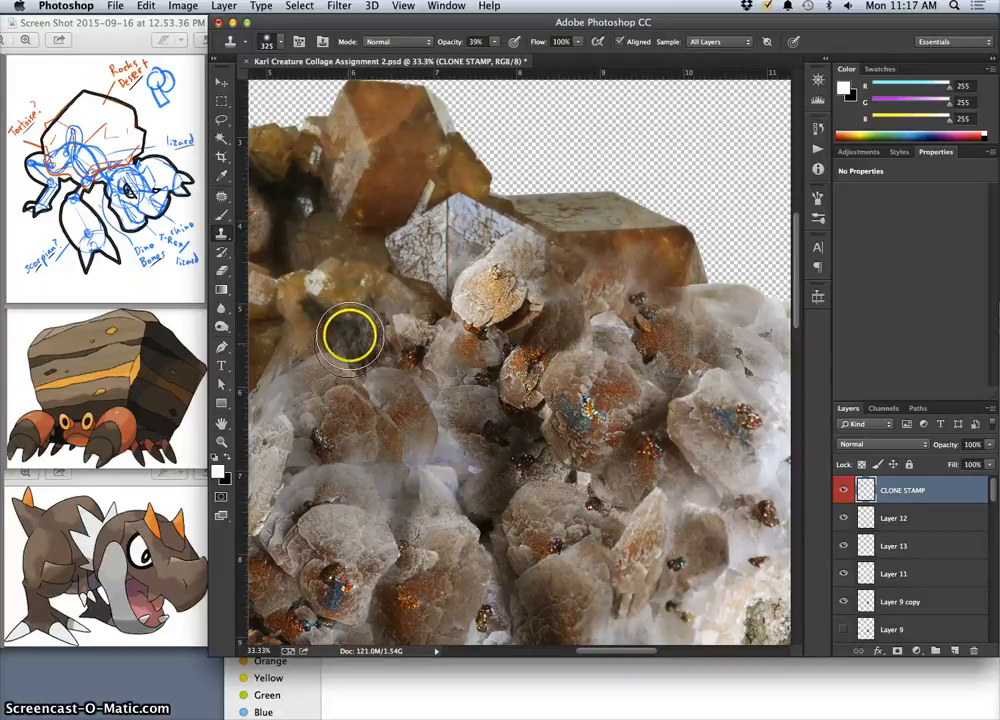
{"action": "mouse_move", "coordinate": [350, 335]}
{"action": "left_mouse_down"}
{"action": "mouse_move", "coordinate": [395, 336]}
{"action": "mouse_move", "coordinate": [374, 319]}
{"action": "mouse_move", "coordinate": [363, 325]}
{"action": "mouse_move", "coordinate": [363, 313]}
{"action": "mouse_move", "coordinate": [337, 342]}
{"action": "mouse_move", "coordinate": [288, 375]}
{"action": "left_mouse_up"}
{"action": "mouse_move", "coordinate": [420, 494]}
{"action": "left_mouse_down"}
{"action": "mouse_move", "coordinate": [487, 439]}
{"action": "mouse_move", "coordinate": [616, 412]}
{"action": "left_mouse_up"}
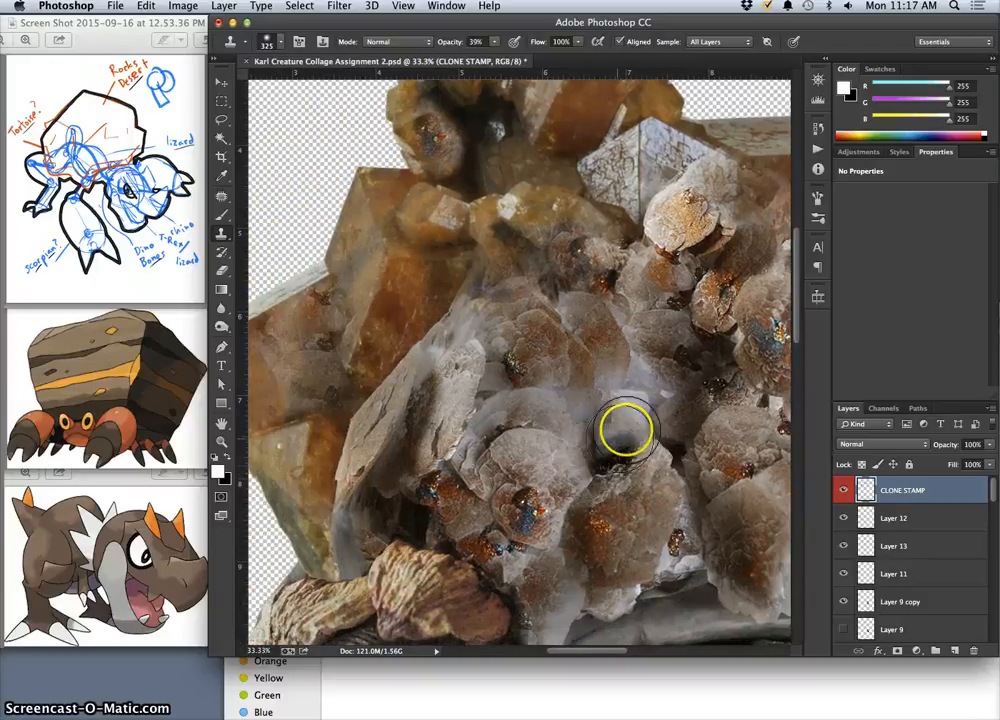
{"action": "mouse_move", "coordinate": [640, 423]}
{"action": "left_mouse_down"}
{"action": "mouse_move", "coordinate": [520, 353]}
{"action": "mouse_move", "coordinate": [500, 368]}
{"action": "mouse_move", "coordinate": [507, 393]}
{"action": "mouse_move", "coordinate": [566, 437]}
{"action": "left_mouse_up"}
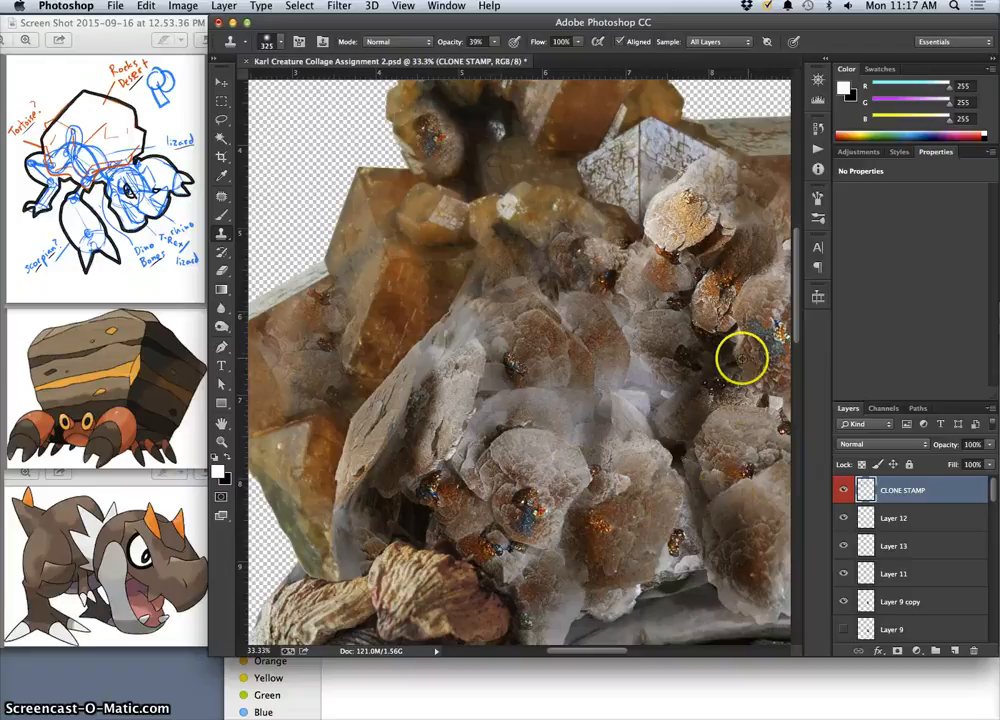
{"action": "mouse_move", "coordinate": [438, 292]}
{"action": "left_mouse_down"}
{"action": "mouse_move", "coordinate": [415, 327]}
{"action": "mouse_move", "coordinate": [446, 274]}
{"action": "mouse_move", "coordinate": [464, 266]}
{"action": "mouse_move", "coordinate": [468, 283]}
{"action": "mouse_move", "coordinate": [487, 282]}
{"action": "mouse_move", "coordinate": [471, 284]}
{"action": "mouse_move", "coordinate": [491, 285]}
{"action": "mouse_move", "coordinate": [496, 299]}
{"action": "mouse_move", "coordinate": [504, 294]}
{"action": "mouse_move", "coordinate": [488, 280]}
{"action": "mouse_move", "coordinate": [528, 265]}
{"action": "left_mouse_up"}
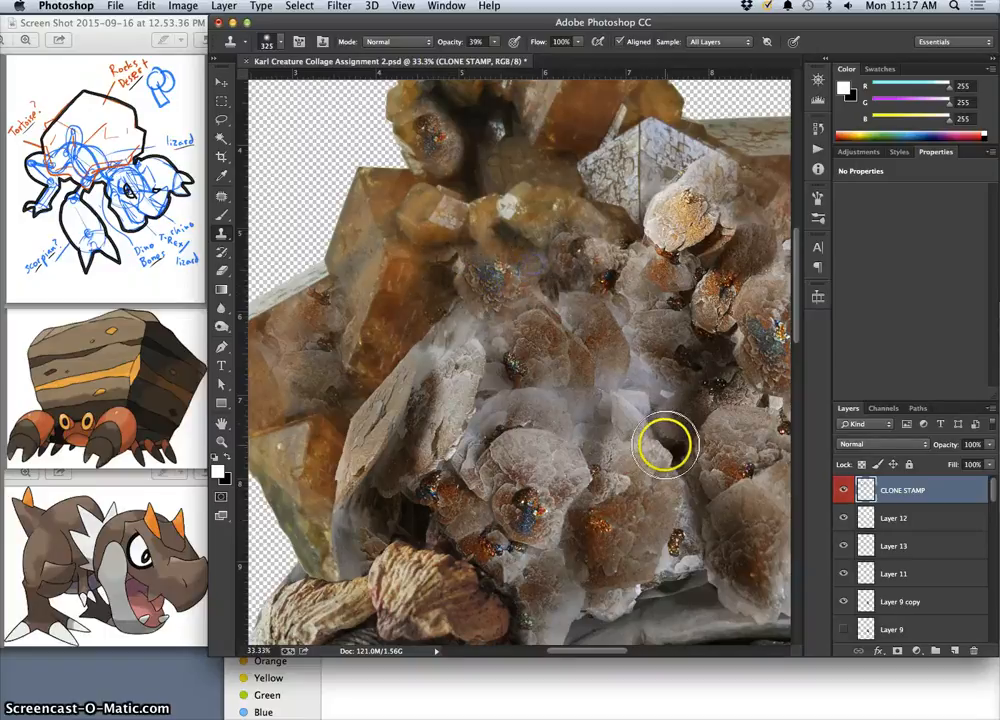
Compare the whole creature with and without the cloned details by toggling the visibility of the CLONE STAMP layer.
{"action": "key", "text": "super+minus"}
{"action": "key", "text": "super+minus"}
{"action": "key", "text": "super+minus"}
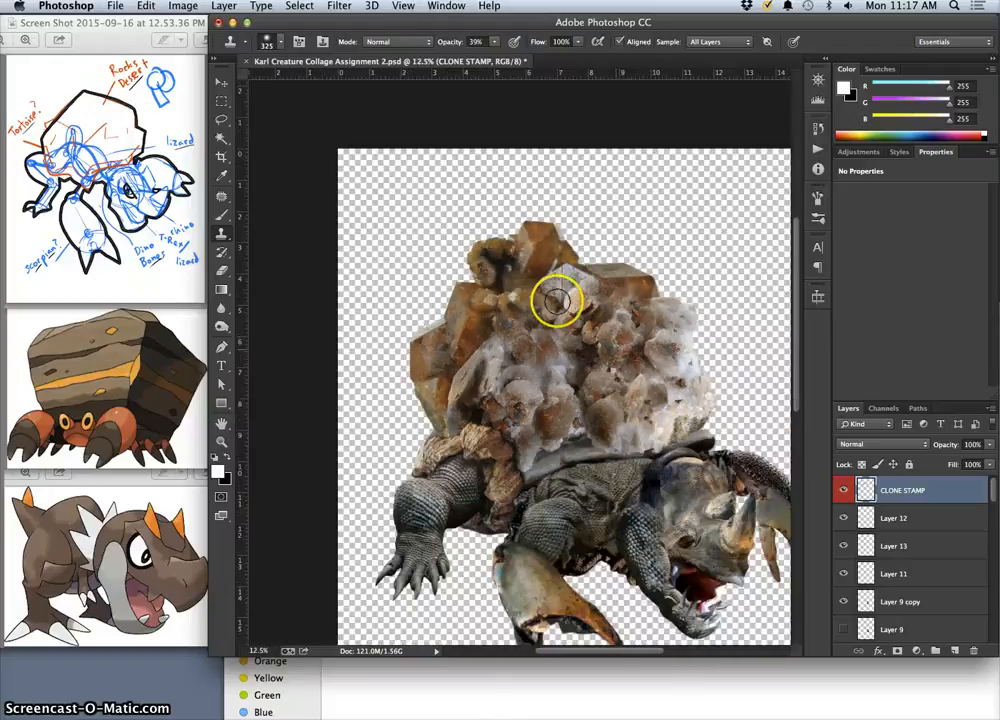
{"action": "left_click", "coordinate": [844, 491]}
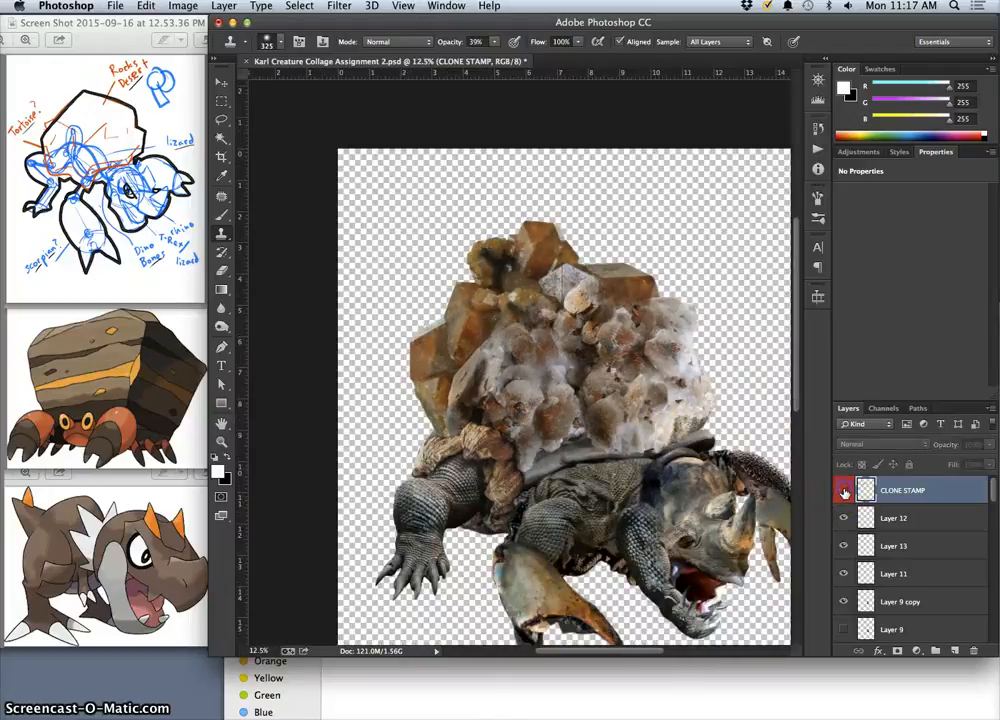
{"action": "left_click", "coordinate": [844, 491]}
{"action": "left_click", "coordinate": [844, 491]}
{"action": "left_click", "coordinate": [844, 491]}
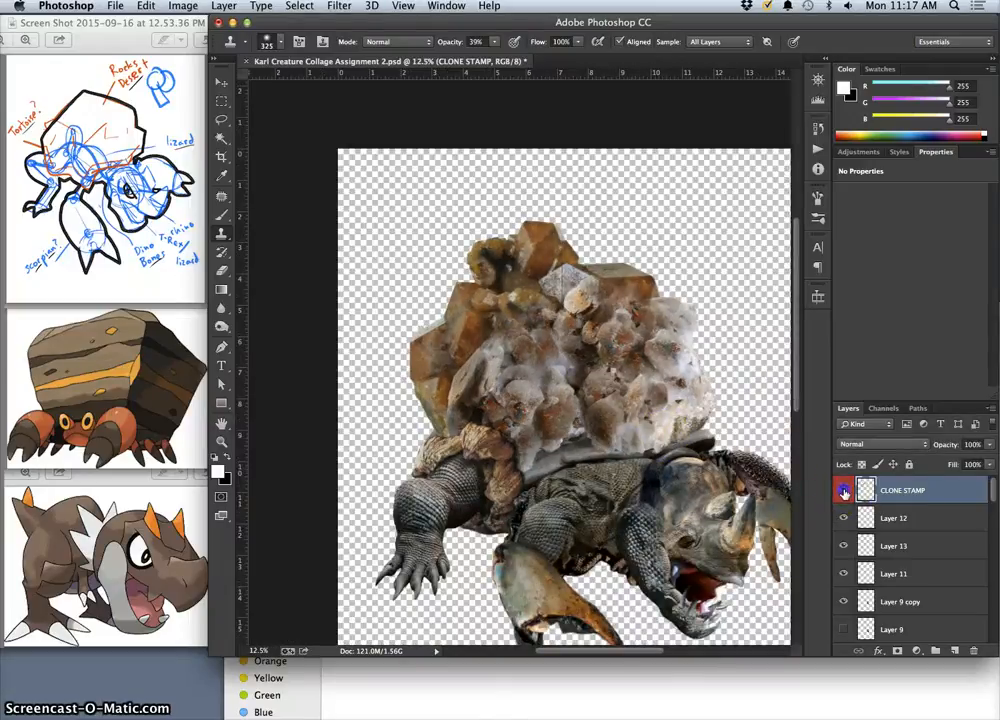
{"action": "left_click", "coordinate": [844, 491]}
{"action": "left_click", "coordinate": [844, 491]}
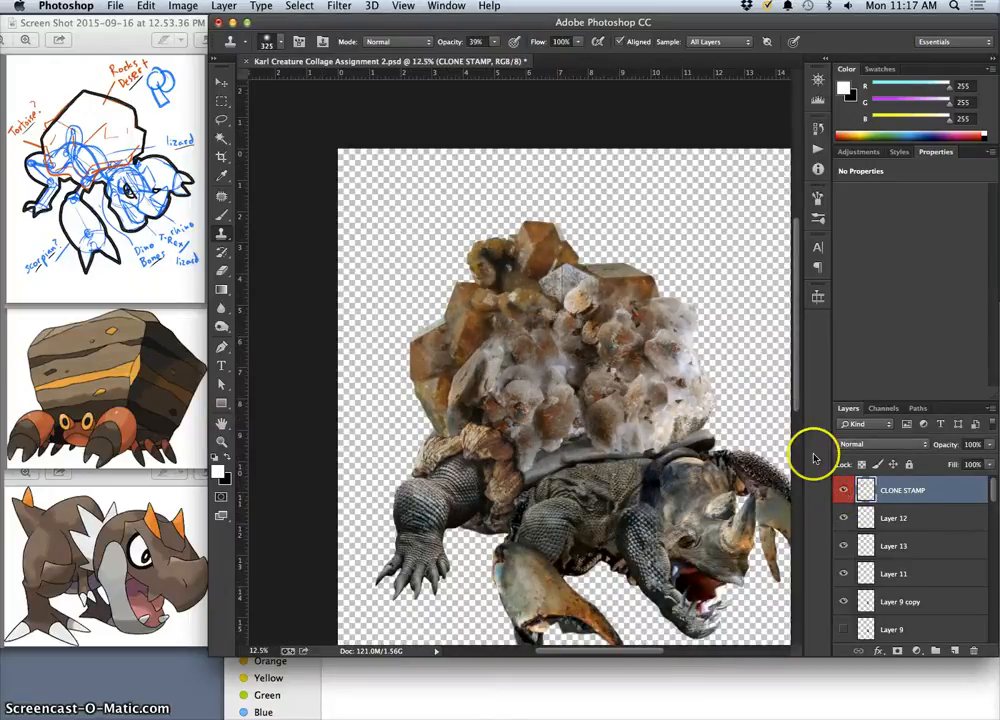
Deepen the cloned texture's contrast on the CLONE STAMP layer with Levels, setting the shadow input to 24 and the highlight input to 234.
{"action": "left_click", "coordinate": [192, 6]}
{"action": "left_click", "coordinate": [650, 271]}
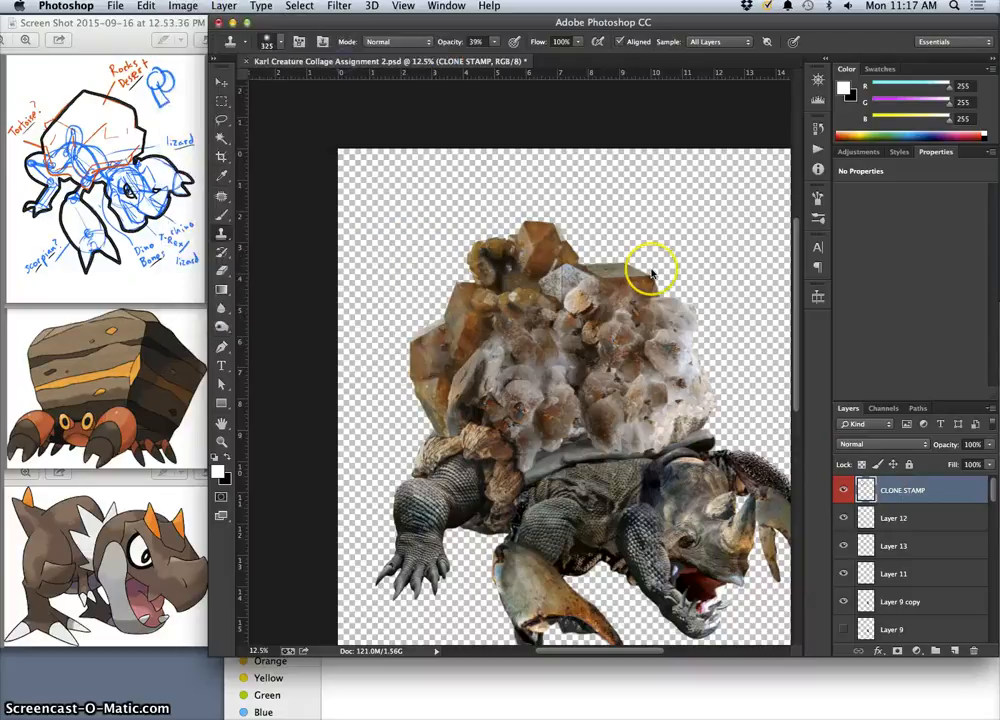
{"action": "key", "text": "ctrl+l"}
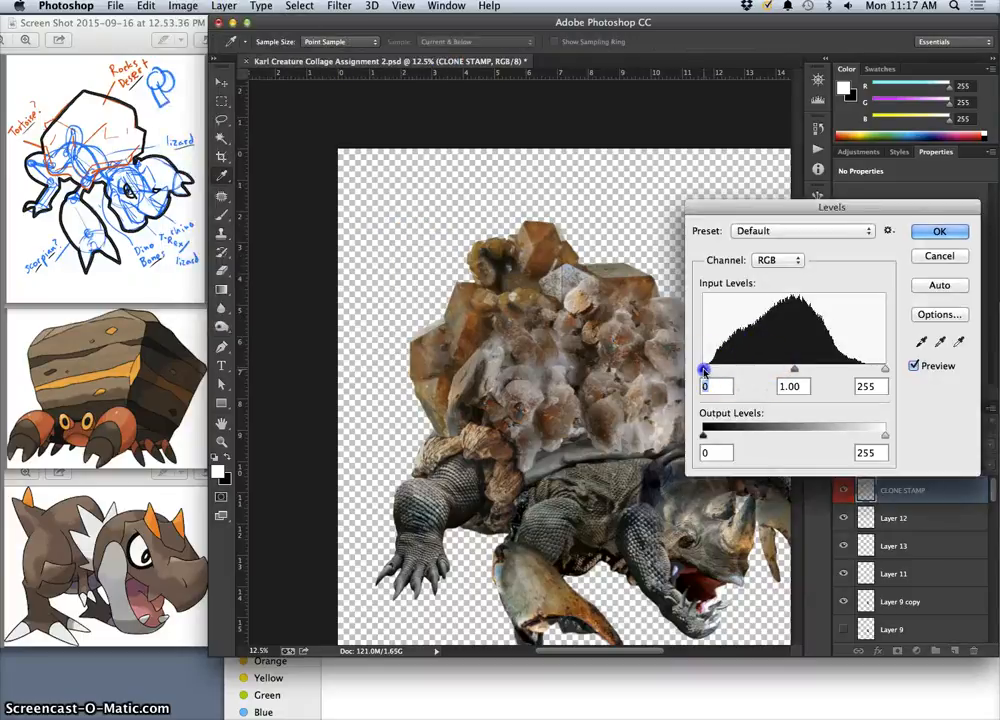
{"action": "left_click_drag", "start_coordinate": [721, 370], "coordinate": [718, 370]}
{"action": "left_click_drag", "start_coordinate": [790, 370], "coordinate": [805, 372]}
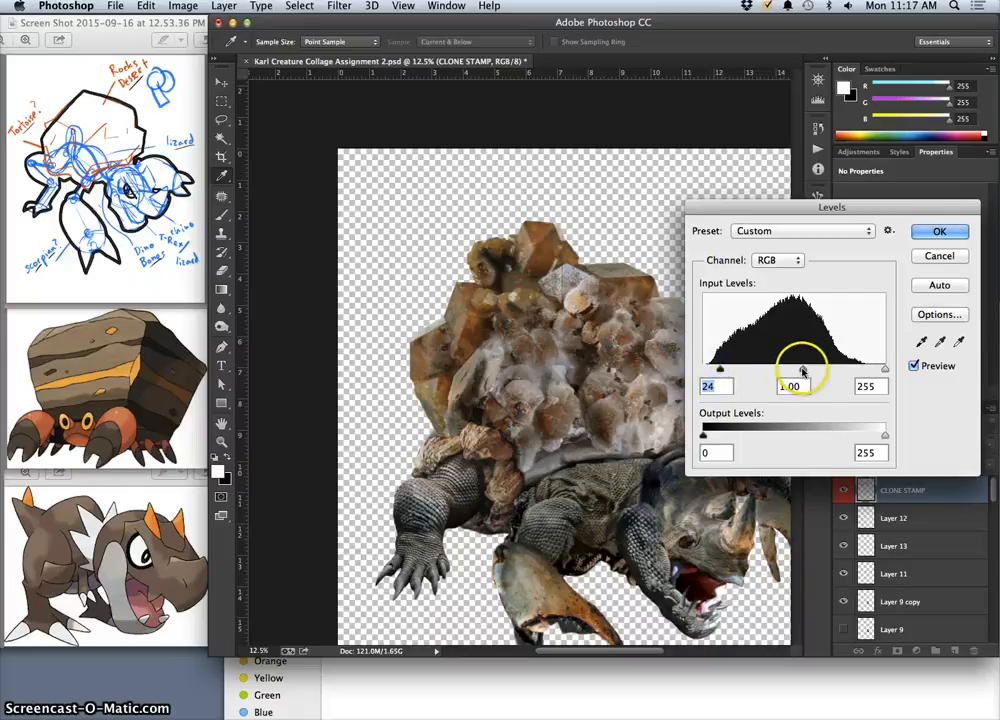
{"action": "left_click_drag", "start_coordinate": [884, 370], "coordinate": [871, 370]}
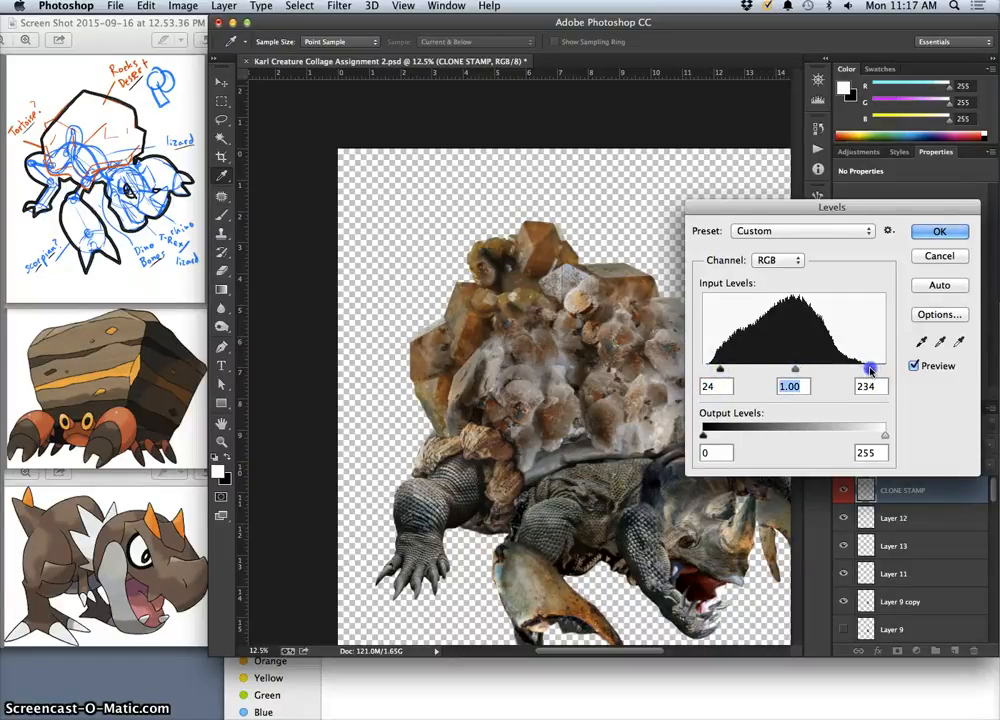
{"action": "left_click", "coordinate": [958, 236]}
{"action": "key", "text": "s"}
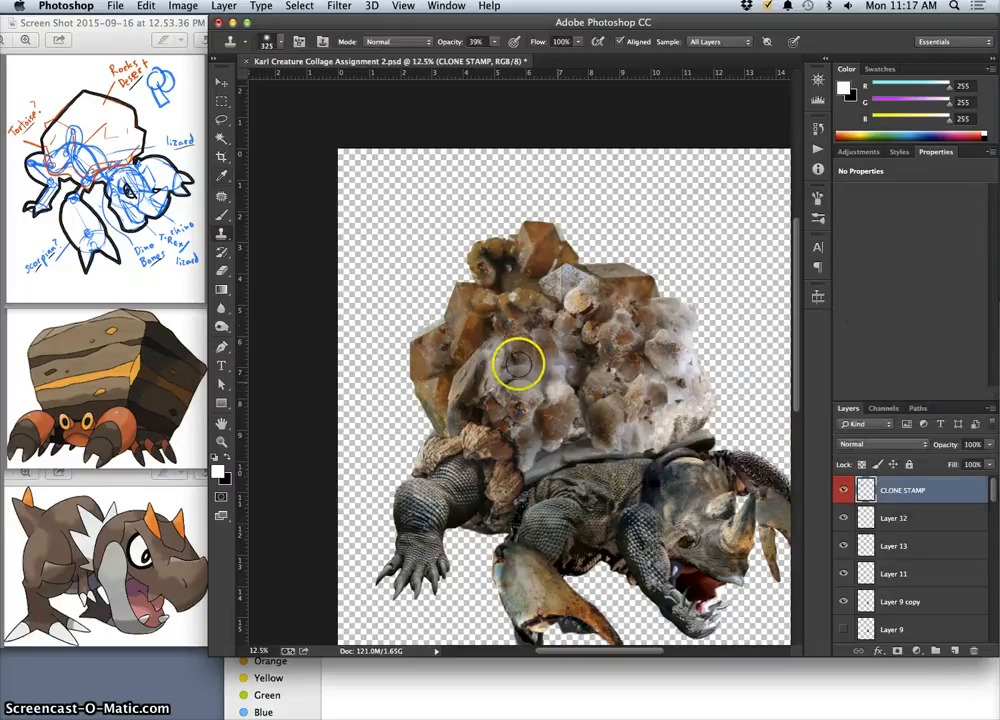
{"action": "left_click", "coordinate": [222, 271]}
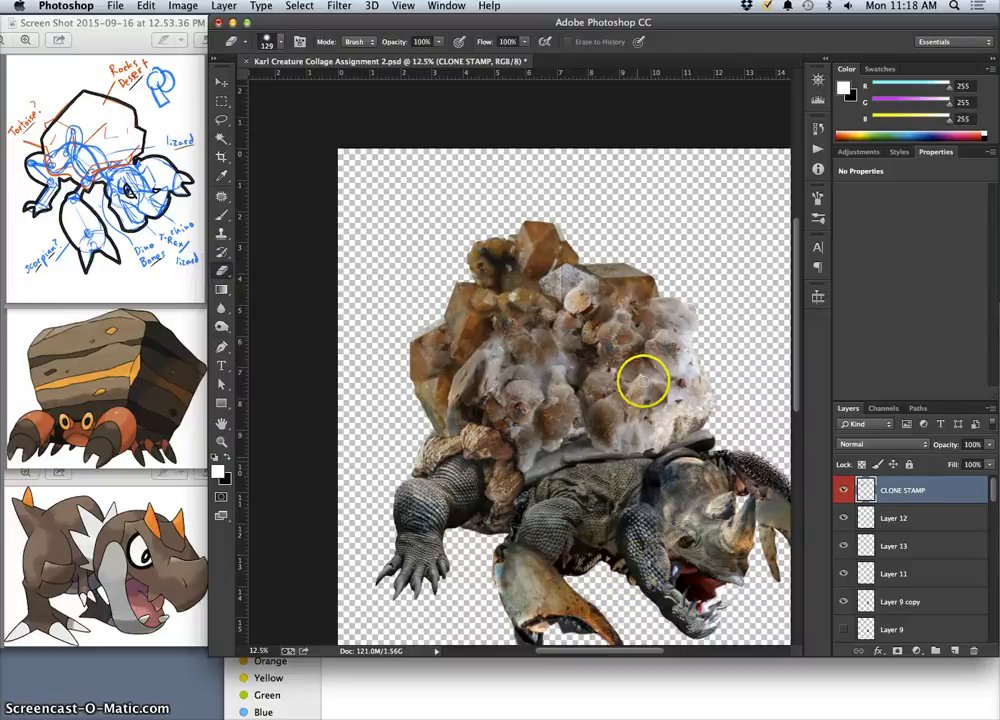
{"action": "right_click", "coordinate": [631, 297]}
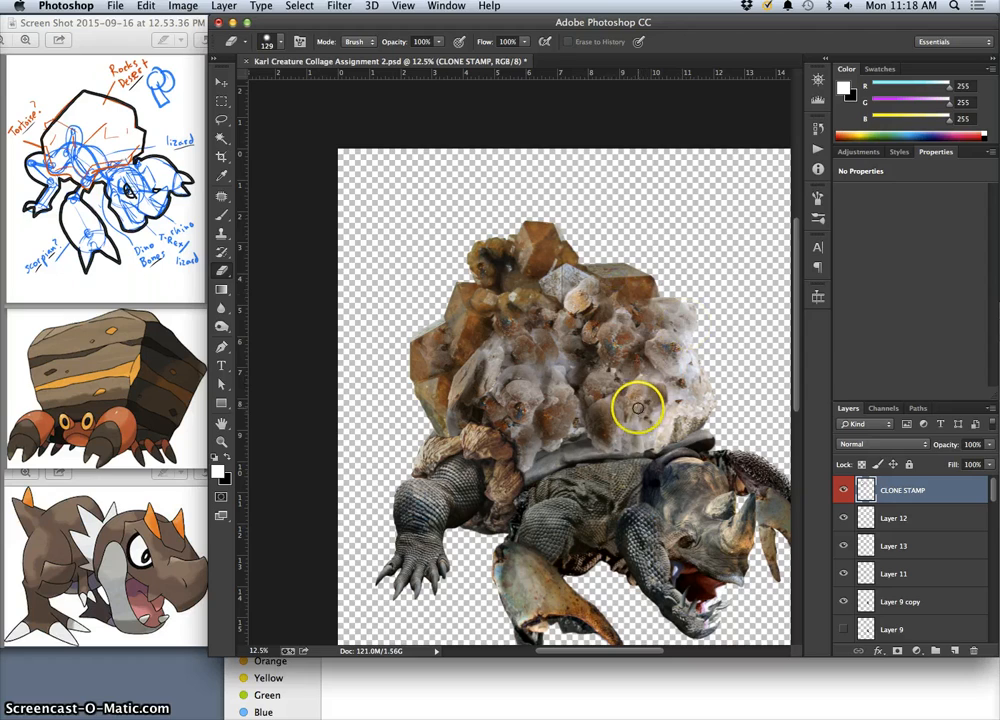
Try to erase the upper edge of the scaly body on Layer 1, just beneath the shell's grey rim.
{"action": "scroll", "coordinate": [633, 488], "scroll_direction": "down", "scroll_amount": 5}
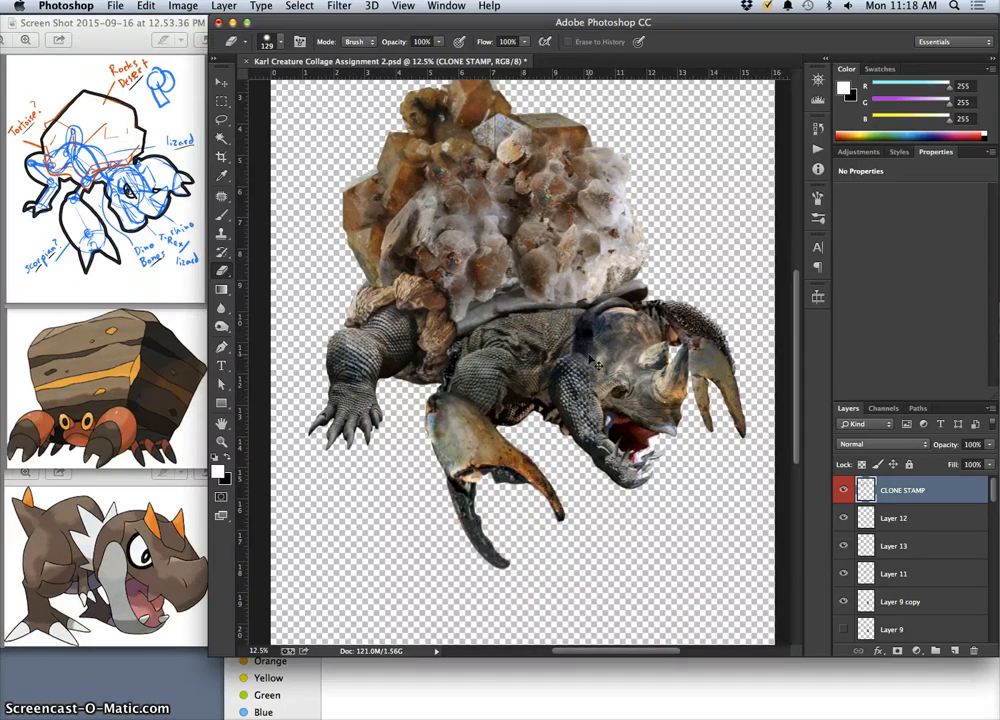
{"action": "key", "text": "super+equal"}
{"action": "key", "text": "super+equal"}
{"action": "key", "text": "super+equal"}
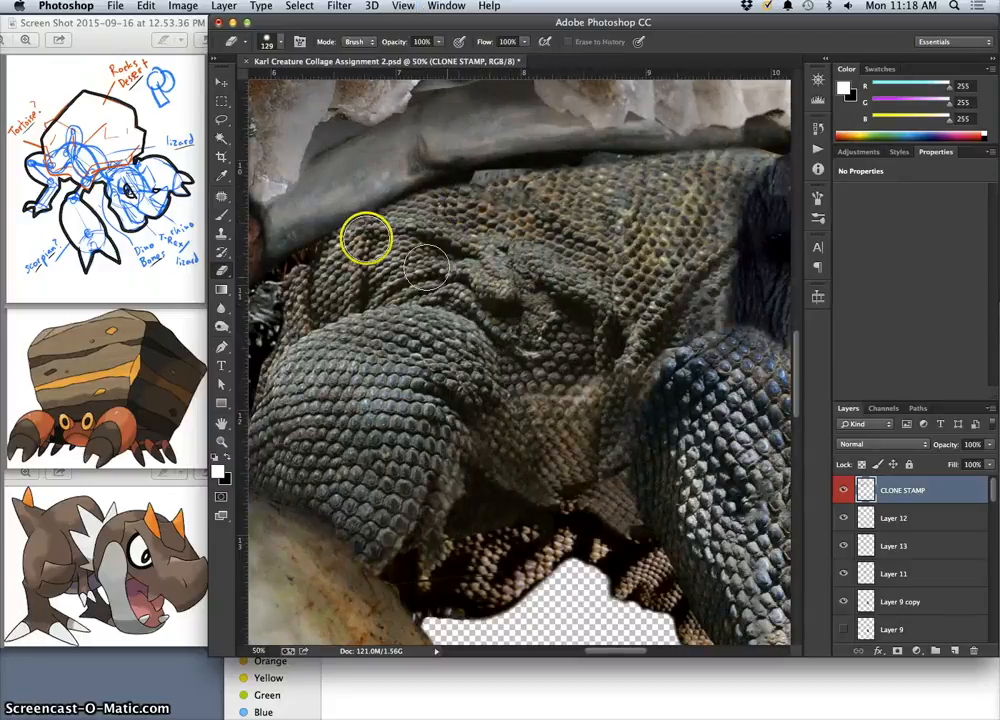
{"action": "left_click", "coordinate": [222, 82]}
{"action": "left_click", "coordinate": [428, 150]}
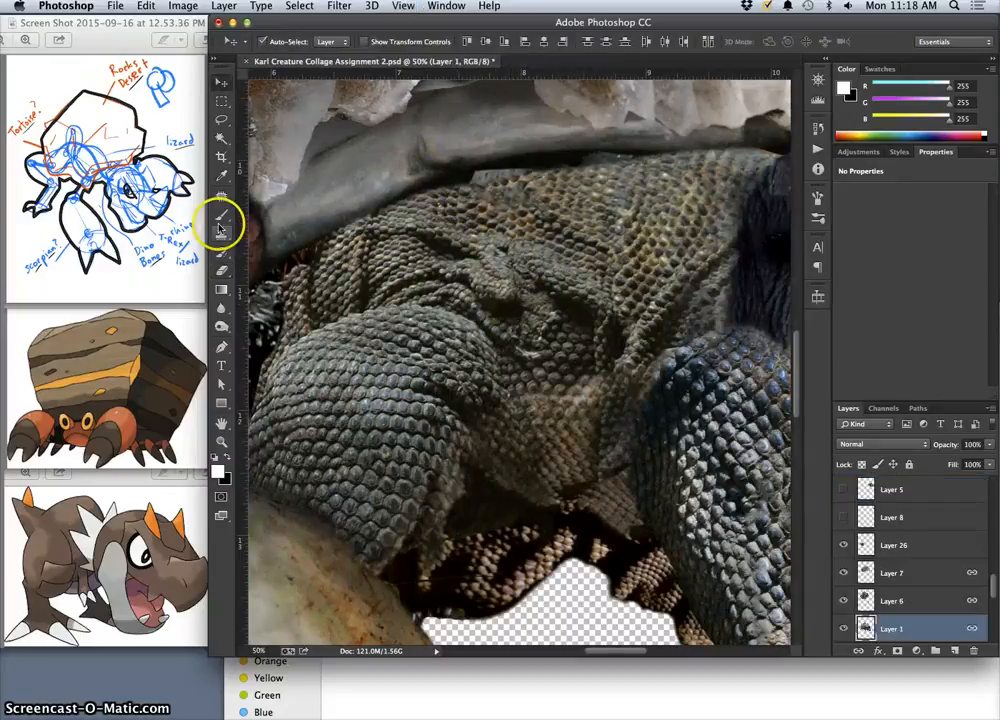
{"action": "left_click", "coordinate": [222, 271]}
{"action": "mouse_move", "coordinate": [467, 185]}
{"action": "left_mouse_down"}
{"action": "mouse_move", "coordinate": [420, 204]}
{"action": "mouse_move", "coordinate": [514, 177]}
{"action": "mouse_move", "coordinate": [593, 171]}
{"action": "mouse_move", "coordinate": [482, 180]}
{"action": "mouse_move", "coordinate": [425, 207]}
{"action": "mouse_move", "coordinate": [391, 247]}
{"action": "mouse_move", "coordinate": [385, 299]}
{"action": "mouse_move", "coordinate": [559, 148]}
{"action": "left_mouse_up"}
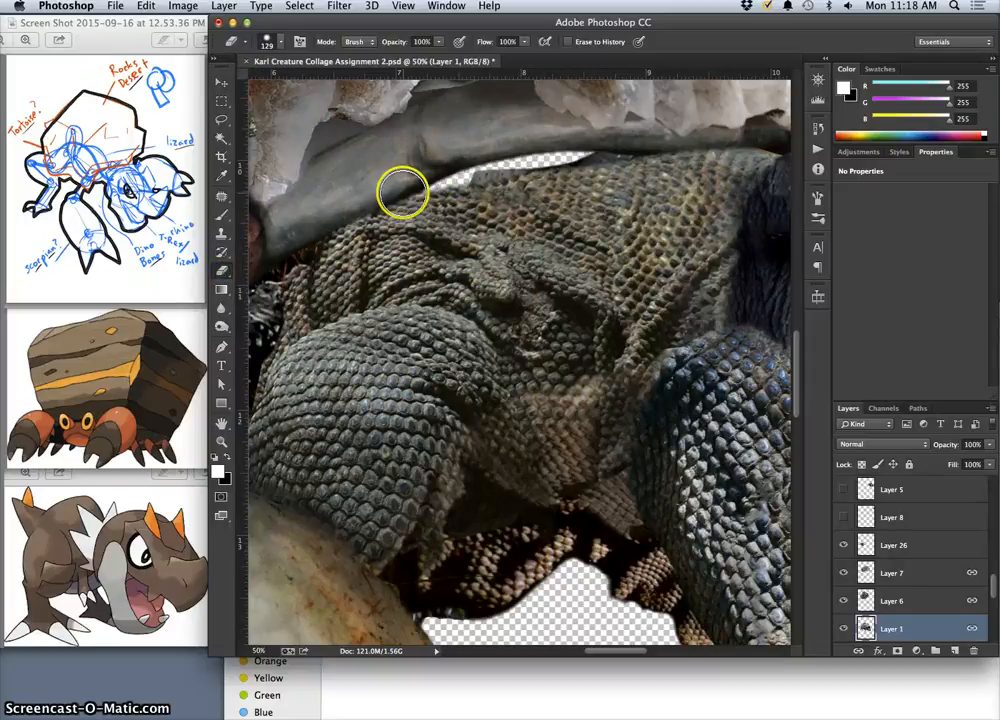
{"action": "key", "text": "super+z"}
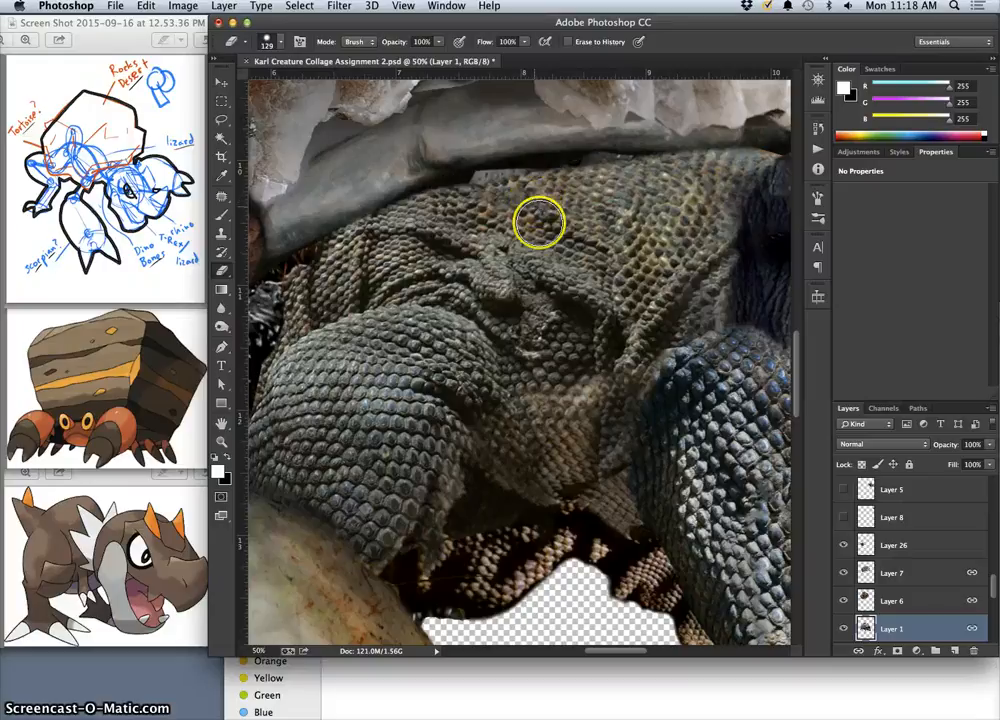
Clone body scales onto the CLONE STAMP layer with a 67 px, 71% hardness brush, covering the jagged skin edge beneath the shell rim.
{"action": "left_click_drag", "start_coordinate": [991, 585], "coordinate": [997, 478]}
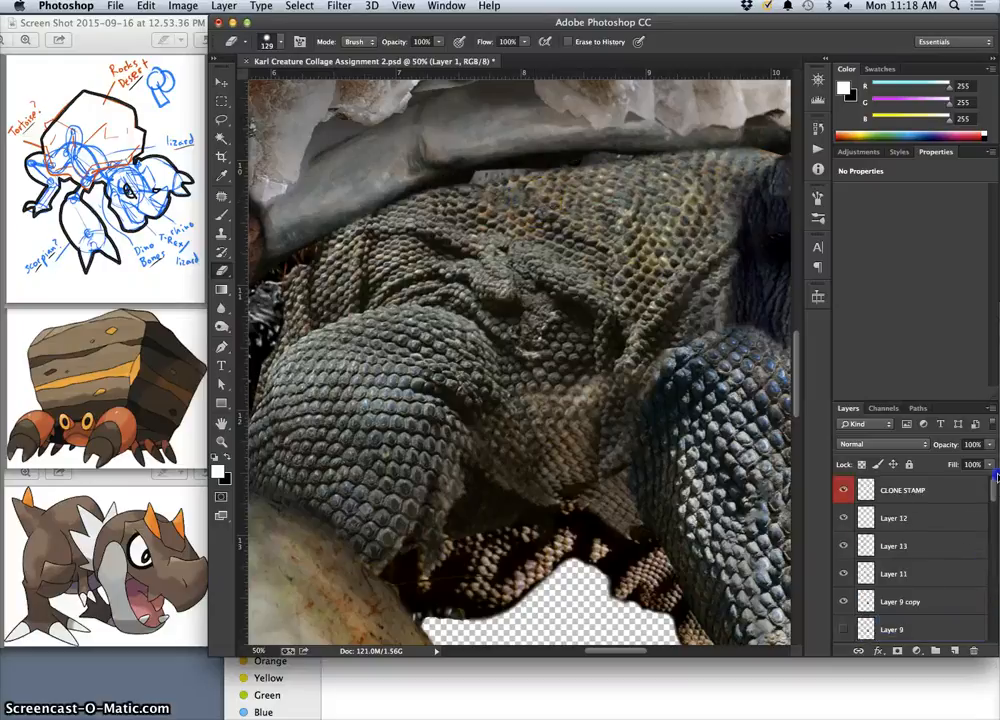
{"action": "left_click", "coordinate": [966, 498]}
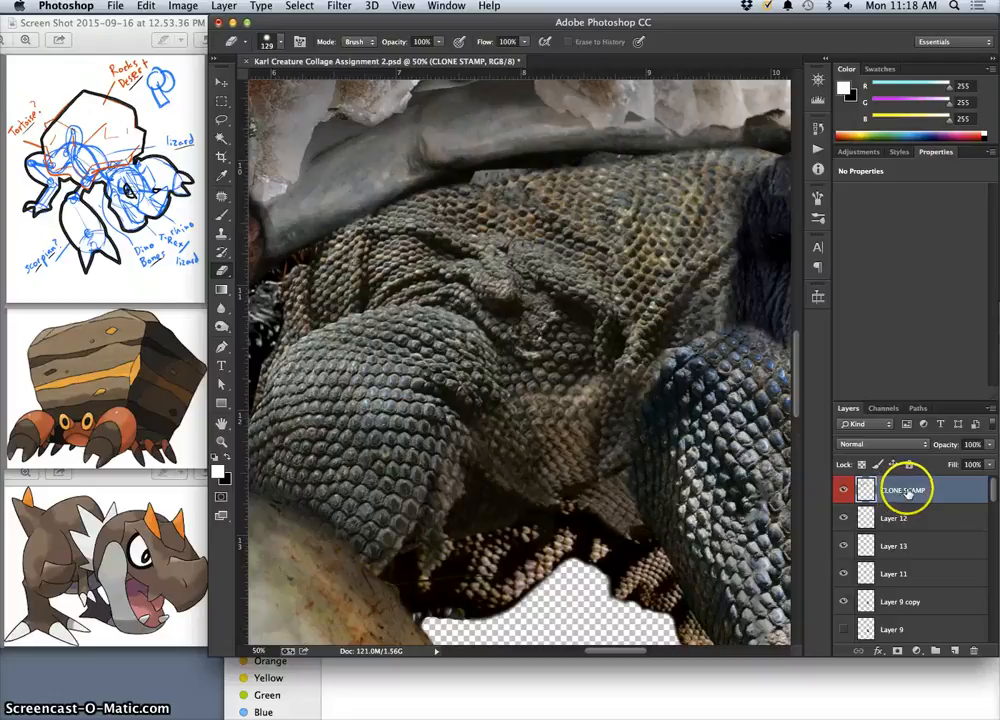
{"action": "left_click", "coordinate": [221, 233]}
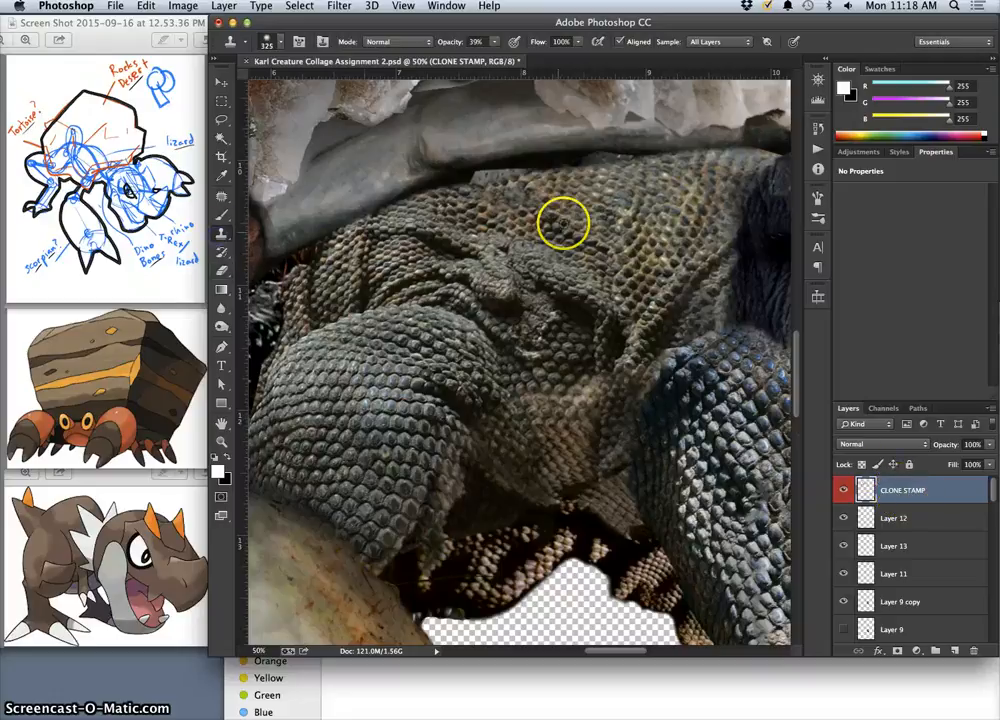
{"action": "left_click", "coordinate": [266, 40]}
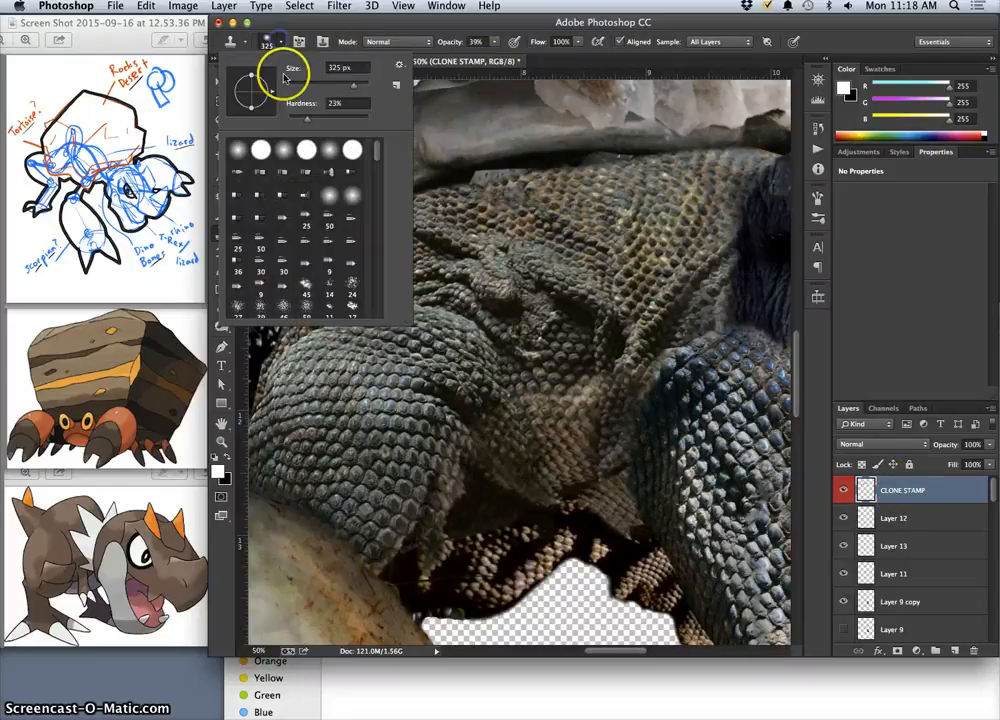
{"action": "left_click", "coordinate": [315, 85]}
{"action": "left_click", "coordinate": [346, 119]}
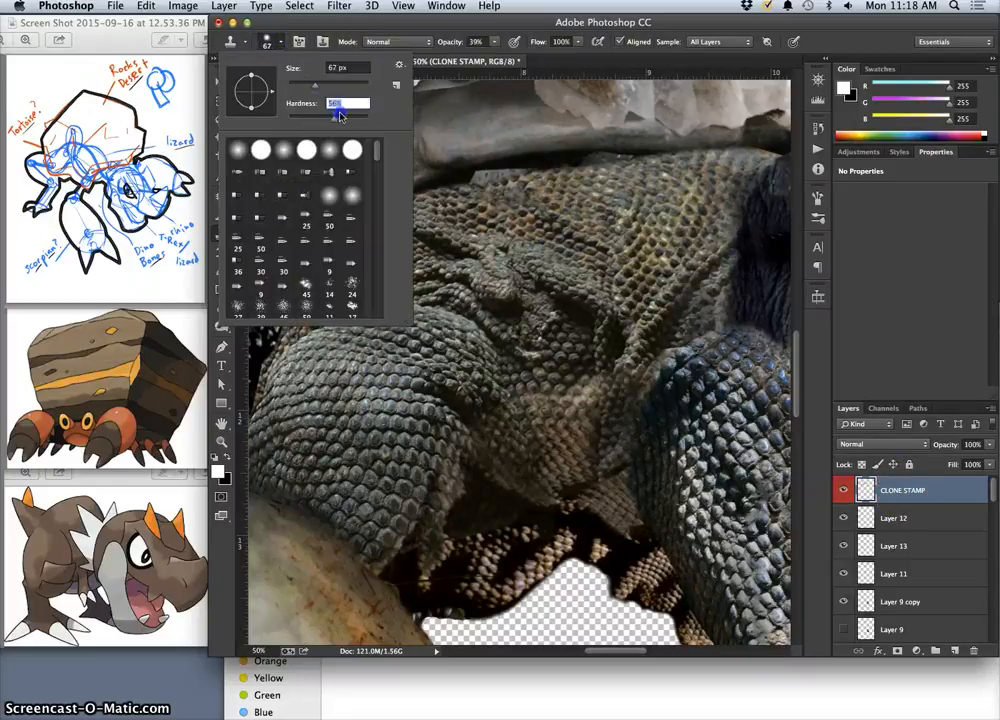
{"action": "left_click", "coordinate": [569, 198], "text": "alt"}
{"action": "left_click_drag", "start_coordinate": [569, 162], "coordinate": [494, 179]}
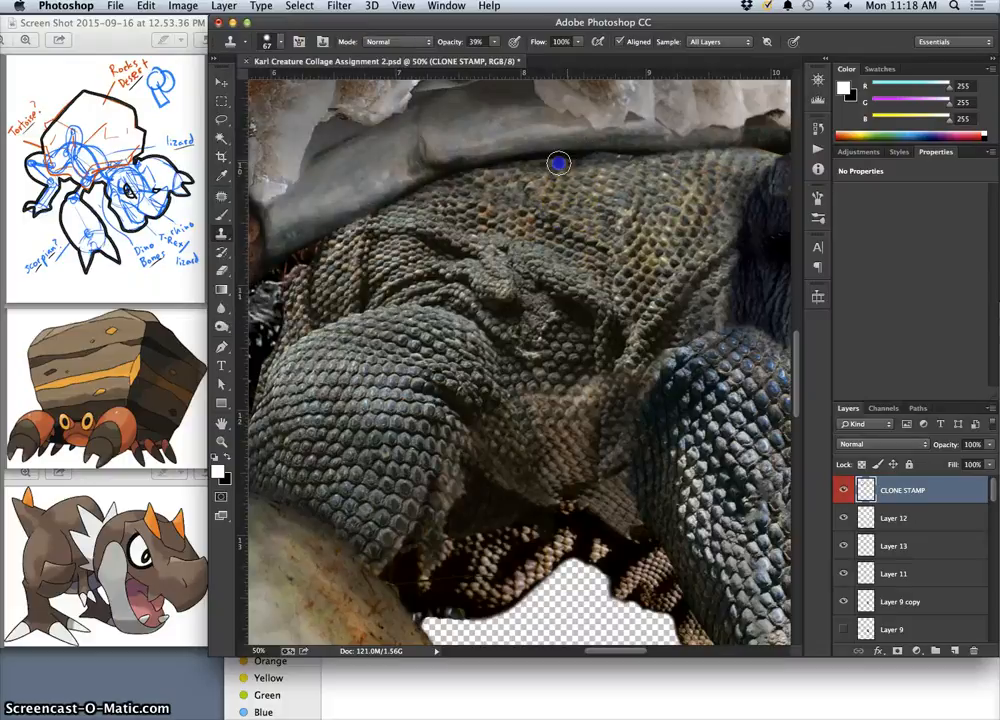
{"action": "left_click_drag", "start_coordinate": [607, 160], "coordinate": [643, 160]}
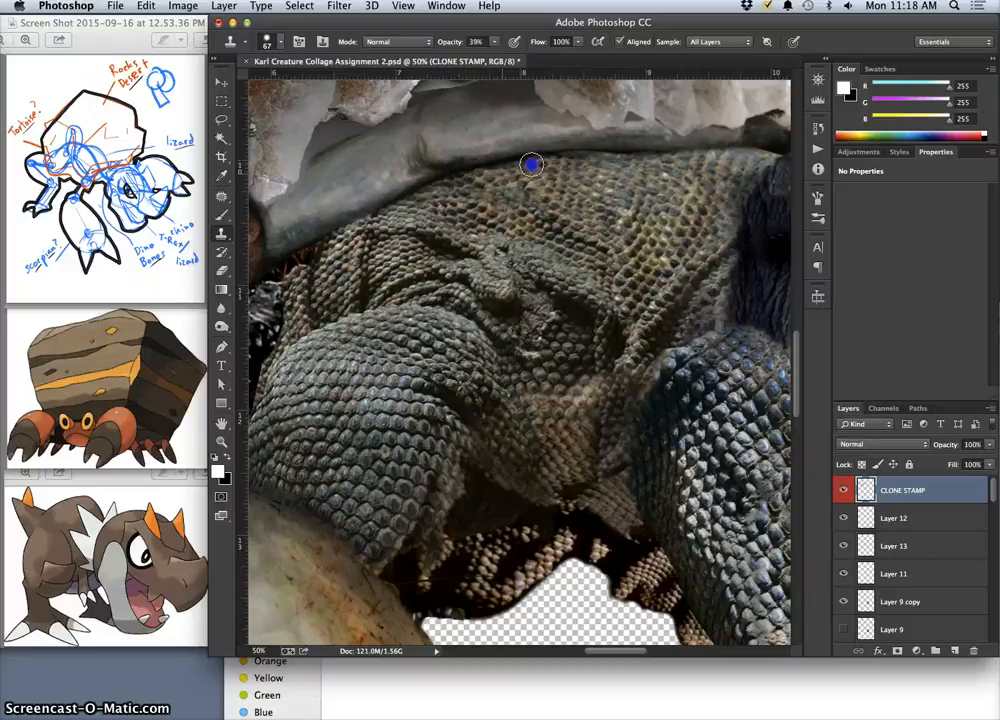
{"action": "left_click", "coordinate": [844, 490]}
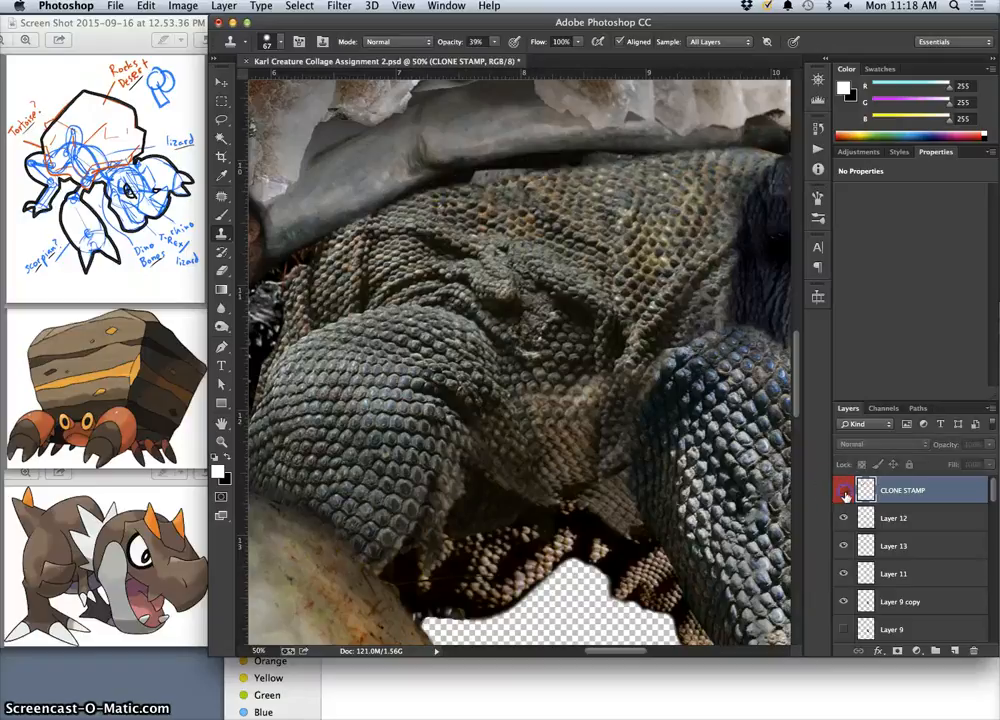
{"action": "left_click", "coordinate": [844, 490]}
Burn the cloned scales beneath the shell rim at 13% exposure, first with the Highlights range and finally with Midtones.
{"action": "left_click", "coordinate": [222, 326]}
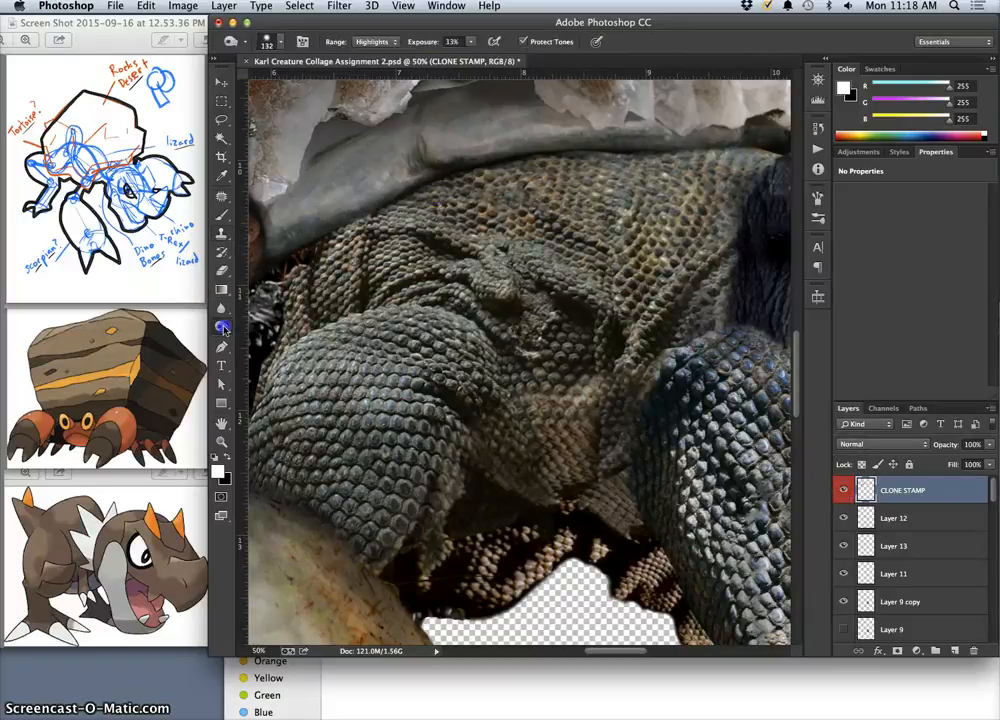
{"action": "mouse_move", "coordinate": [457, 182]}
{"action": "left_mouse_down"}
{"action": "mouse_move", "coordinate": [487, 175]}
{"action": "mouse_move", "coordinate": [482, 163]}
{"action": "mouse_move", "coordinate": [432, 187]}
{"action": "left_mouse_up"}
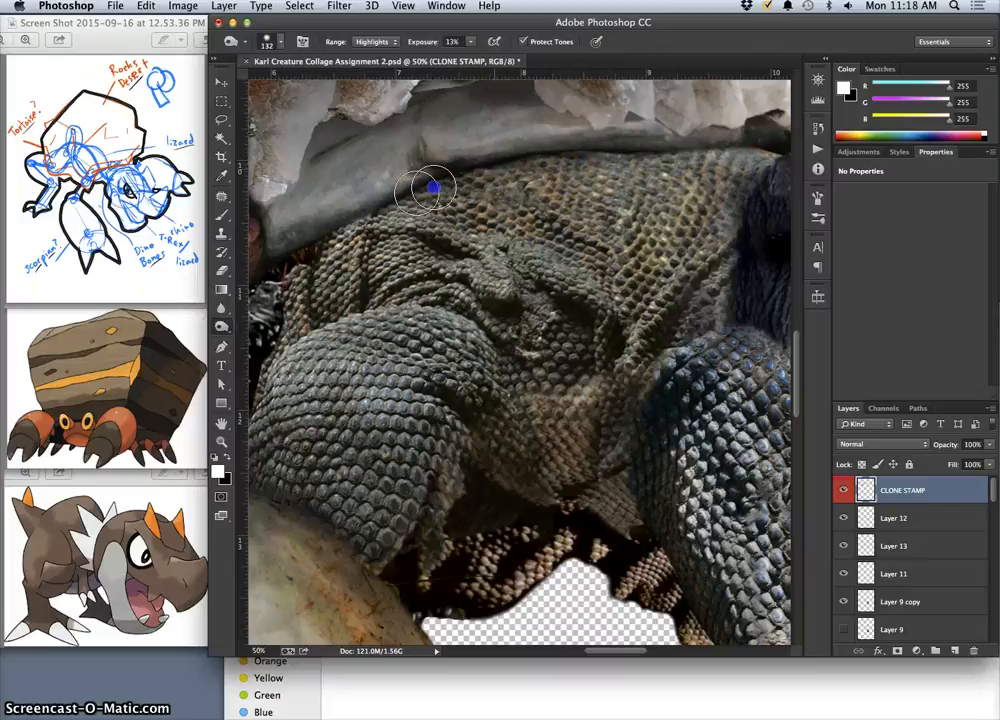
{"action": "left_click", "coordinate": [375, 41]}
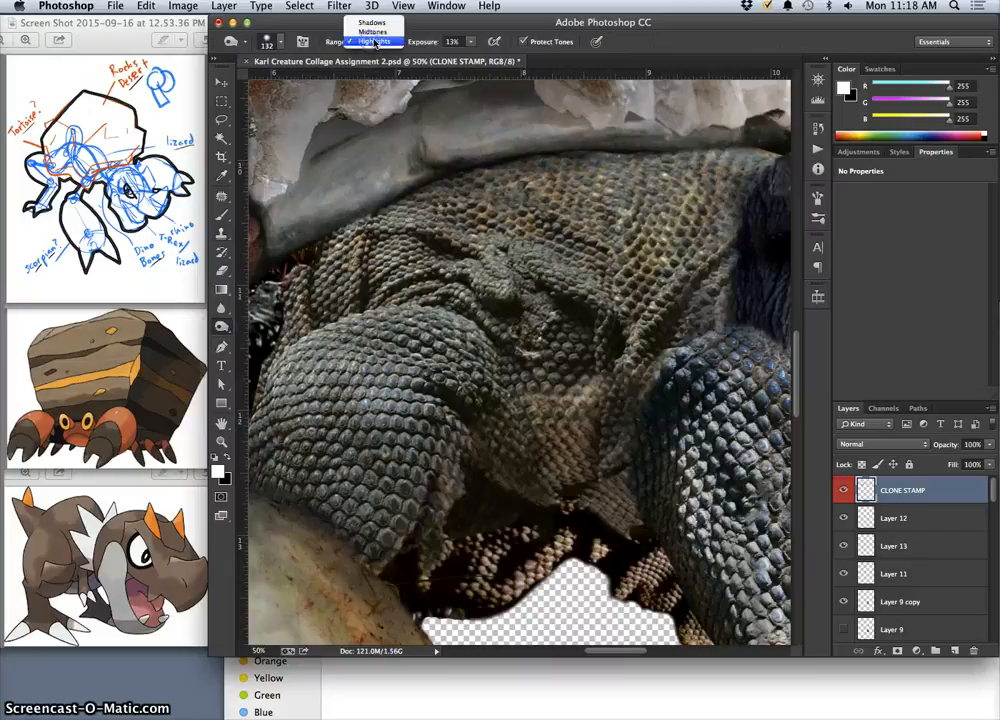
{"action": "left_click", "coordinate": [373, 31]}
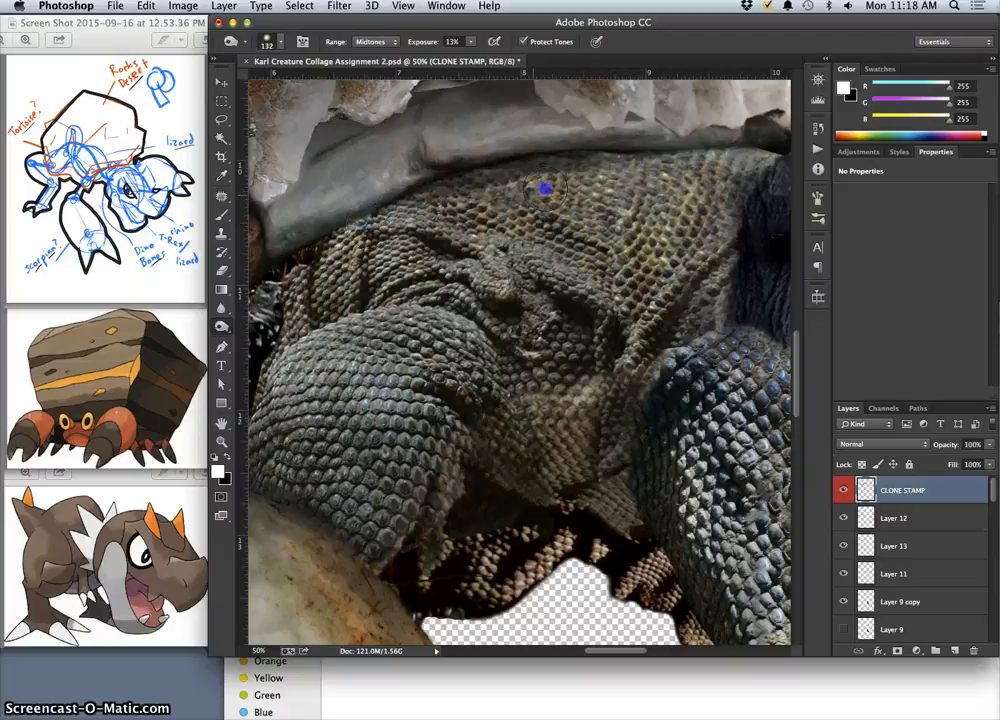
{"action": "left_click_drag", "start_coordinate": [545, 189], "coordinate": [553, 224]}
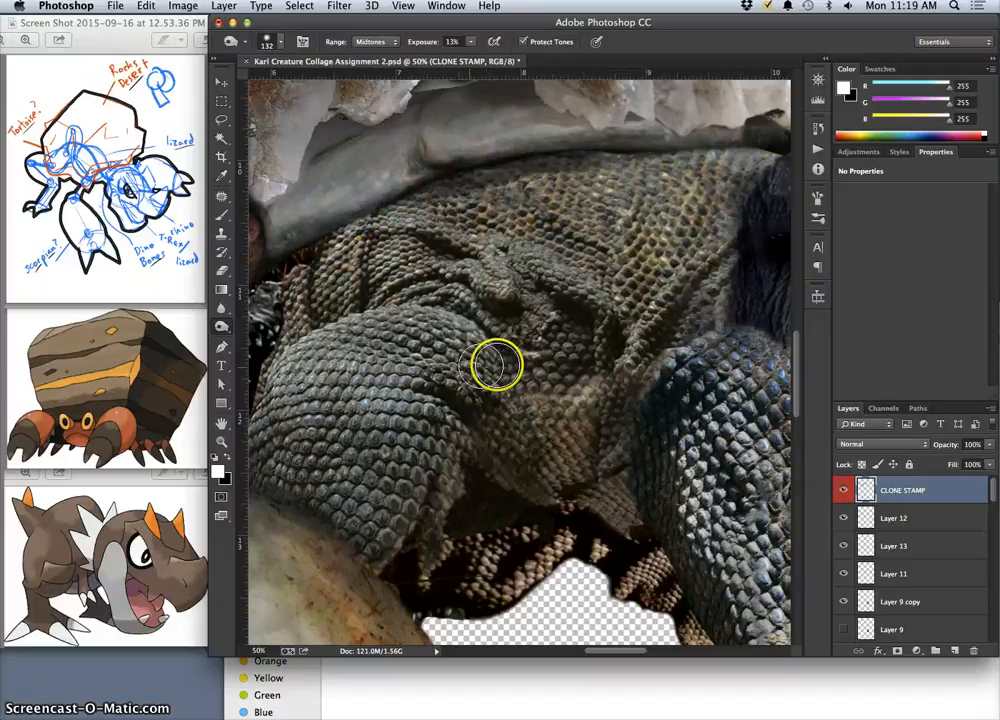
Clone texture from between the crystals near the shell's middle along the crystals' lower edge, just above the grey rim.
{"action": "left_click_drag", "start_coordinate": [468, 340], "coordinate": [535, 337]}
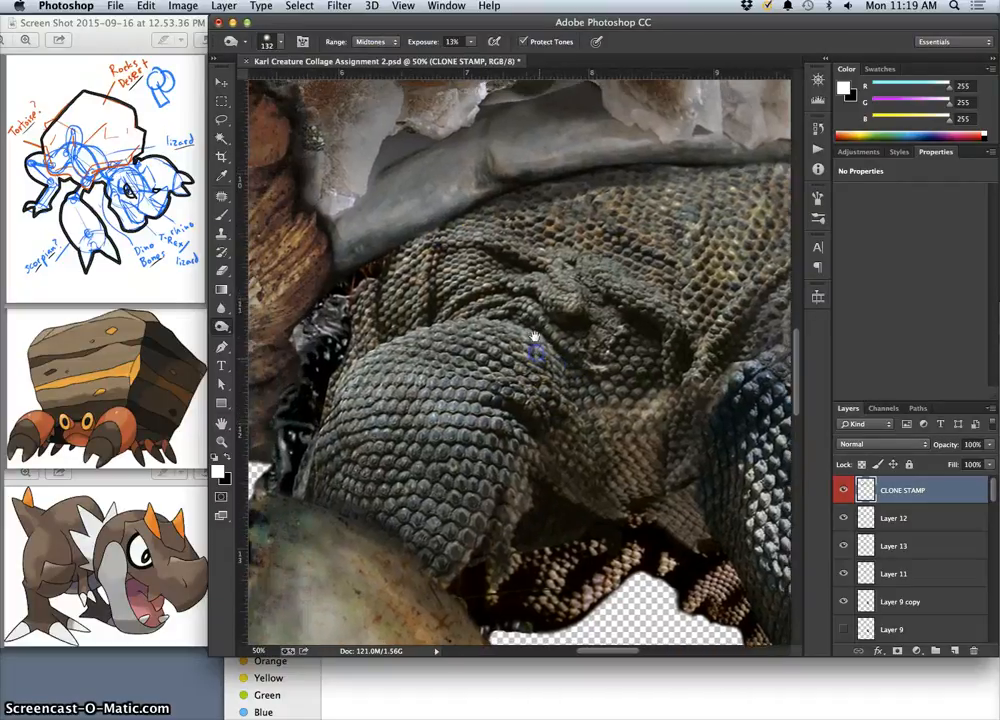
{"action": "left_click_drag", "start_coordinate": [464, 216], "coordinate": [547, 335]}
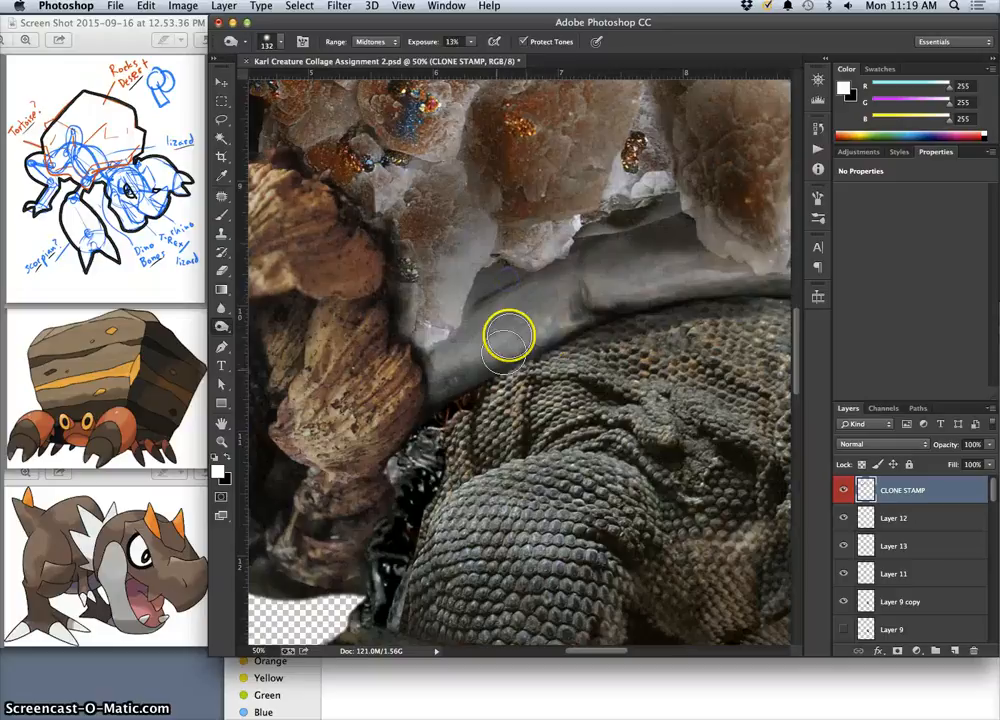
{"action": "key", "text": "super+minus"}
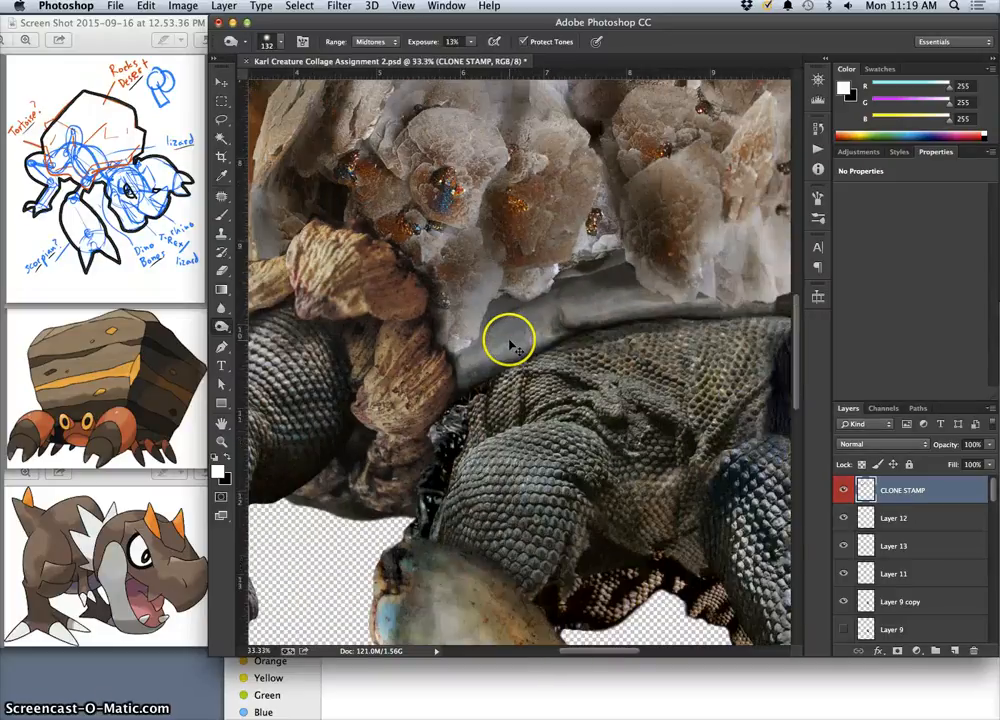
{"action": "key", "text": "super+minus"}
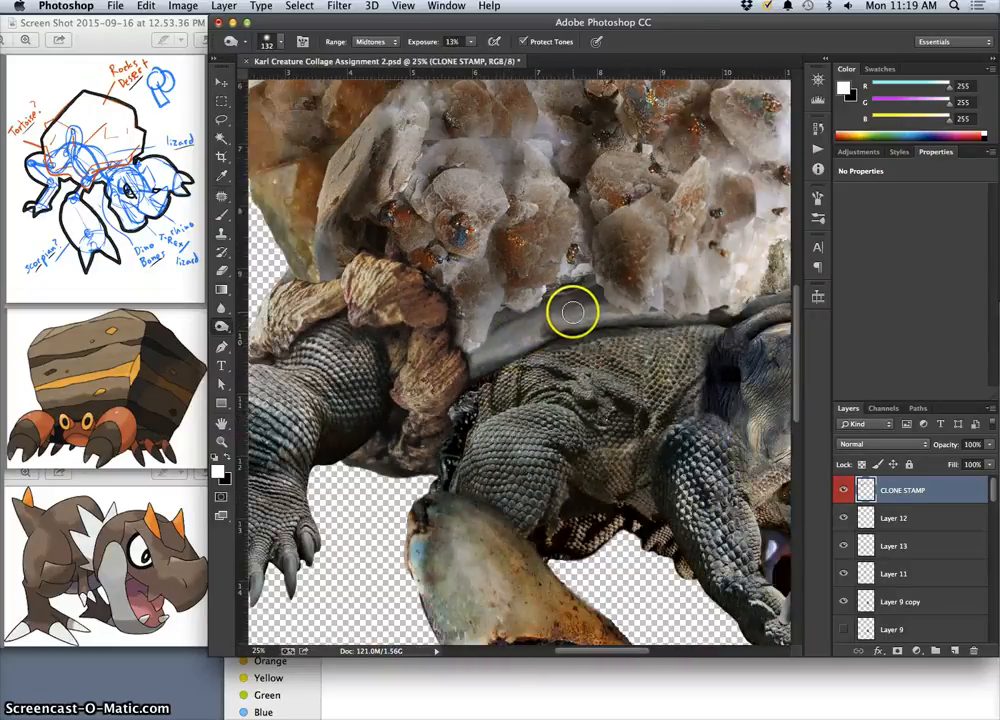
{"action": "left_click_drag", "start_coordinate": [562, 337], "coordinate": [529, 458]}
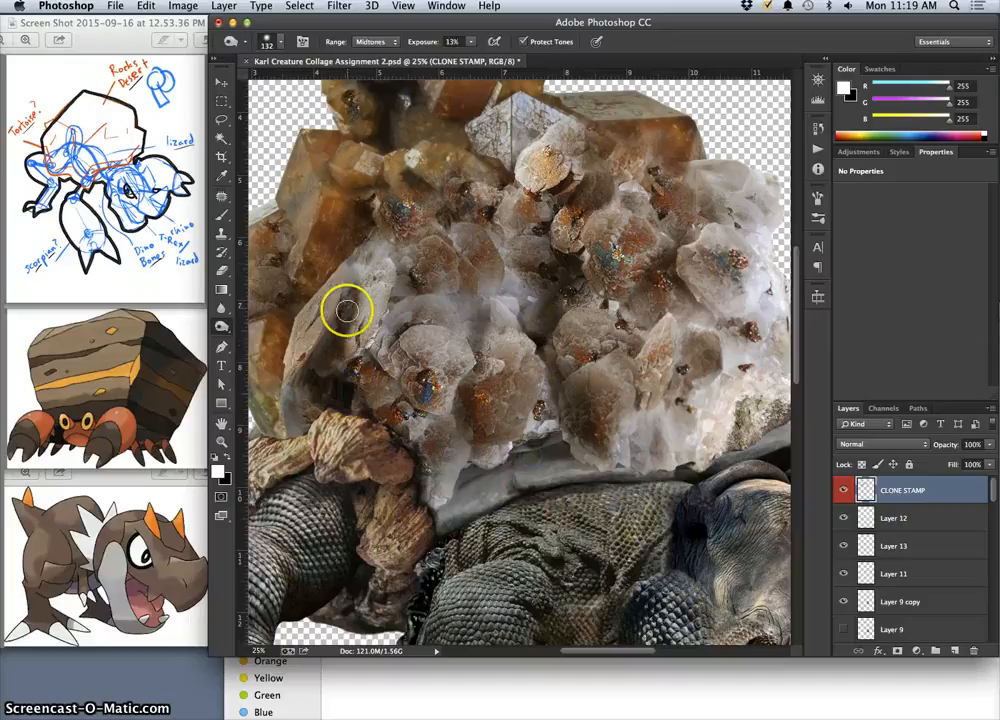
{"action": "left_click_drag", "start_coordinate": [367, 213], "coordinate": [364, 213]}
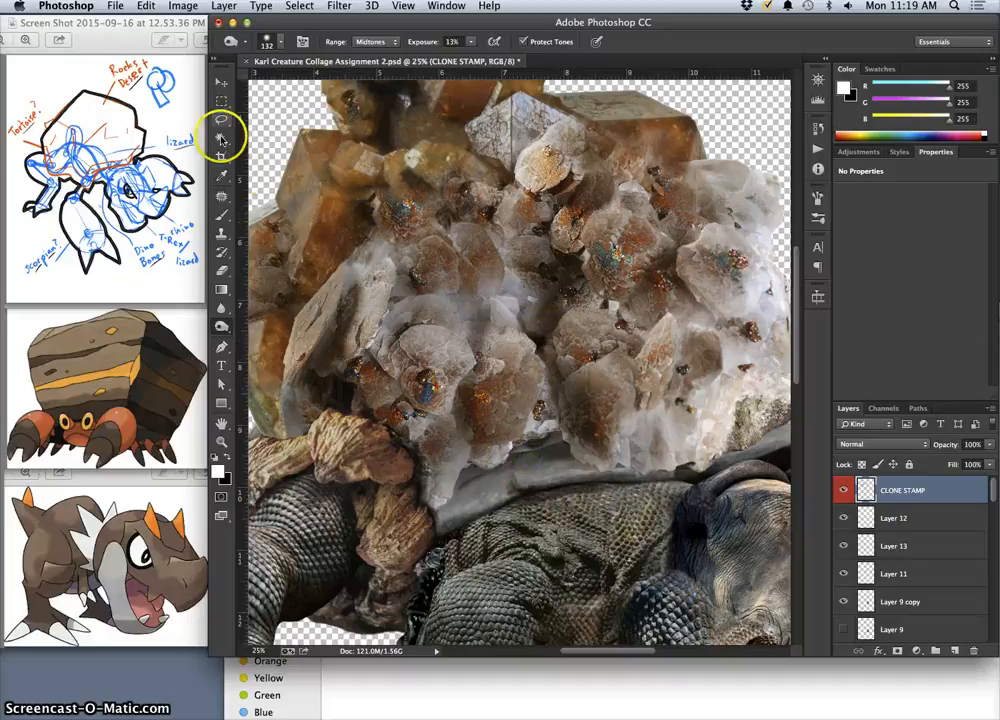
{"action": "left_click", "coordinate": [222, 236]}
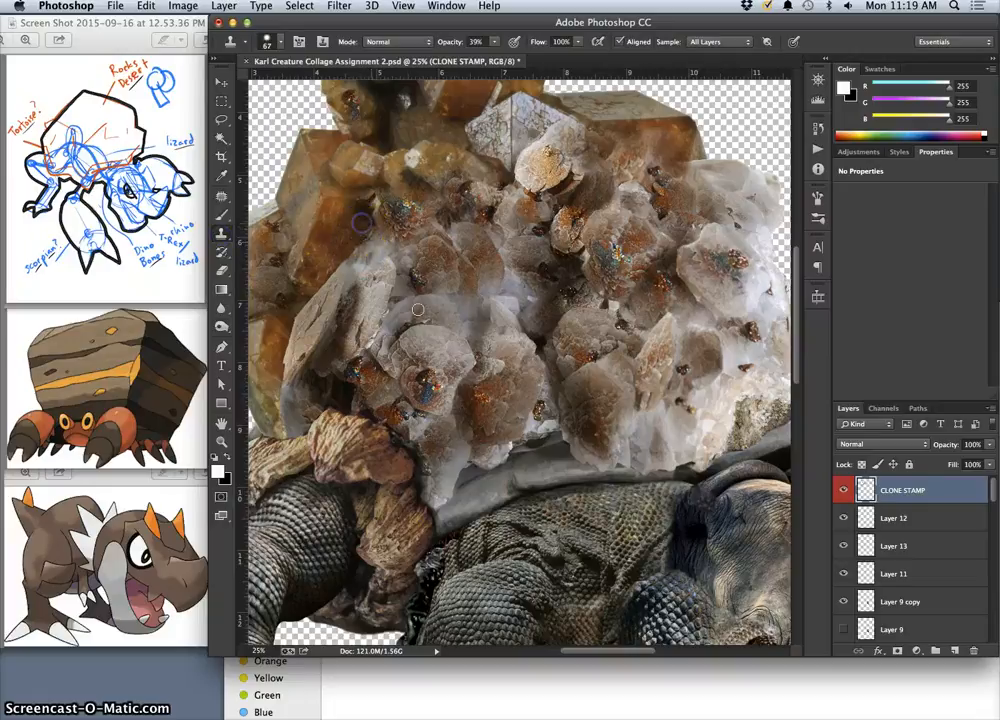
{"action": "left_click_drag", "start_coordinate": [475, 463], "coordinate": [472, 470]}
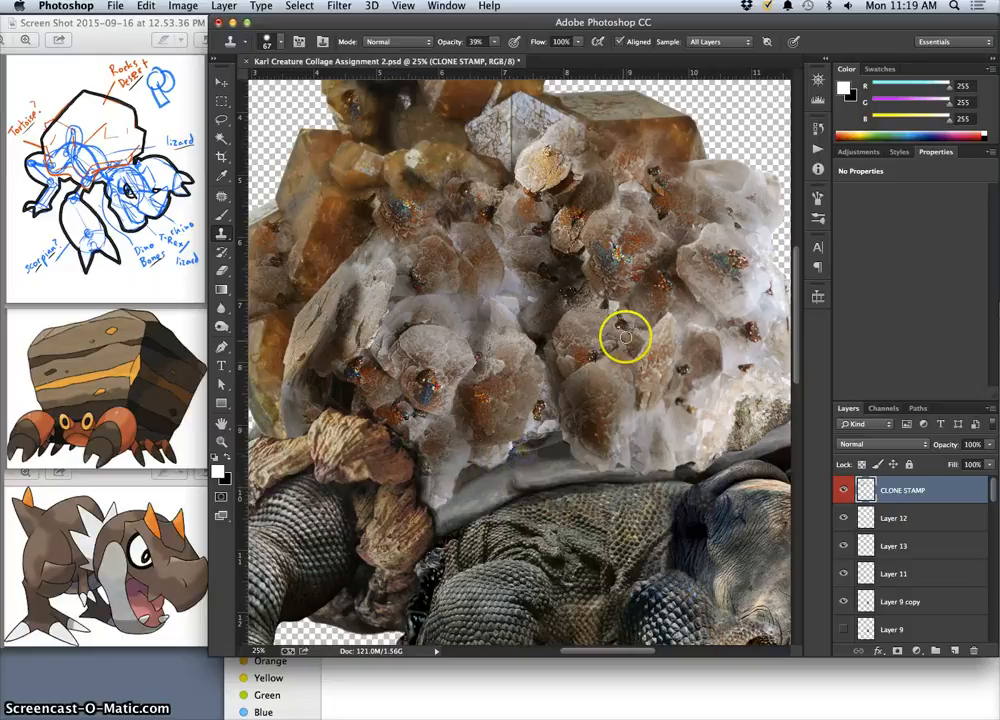
{"action": "left_click", "coordinate": [574, 263], "text": "alt"}
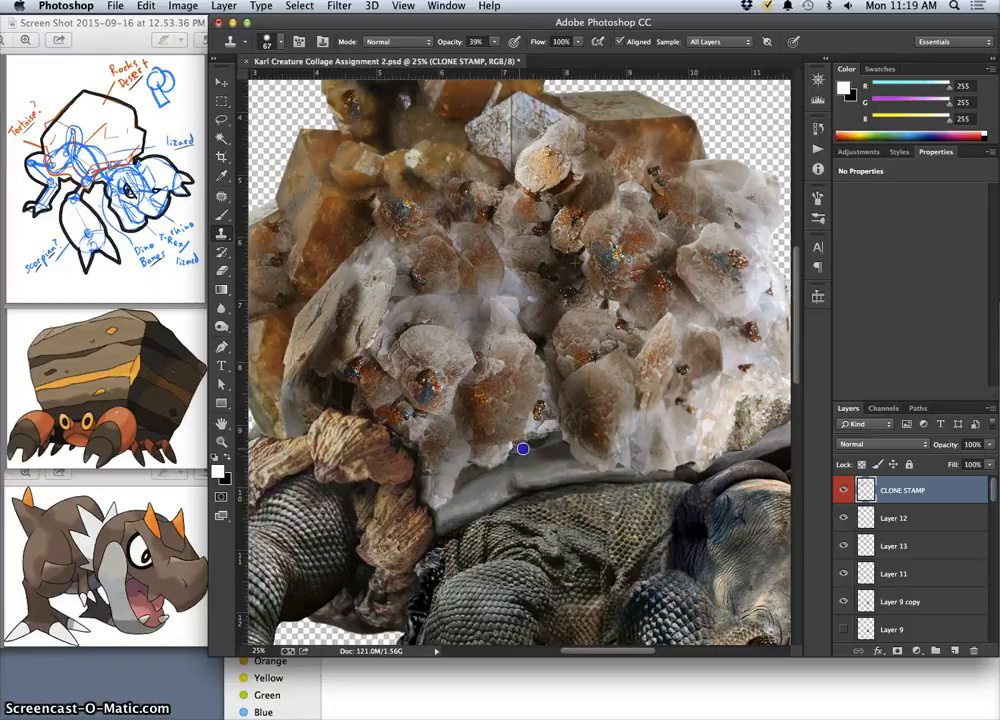
{"action": "left_click", "coordinate": [549, 273], "text": "alt"}
{"action": "left_click", "coordinate": [550, 442]}
{"action": "left_click_drag", "start_coordinate": [551, 443], "coordinate": [554, 440]}
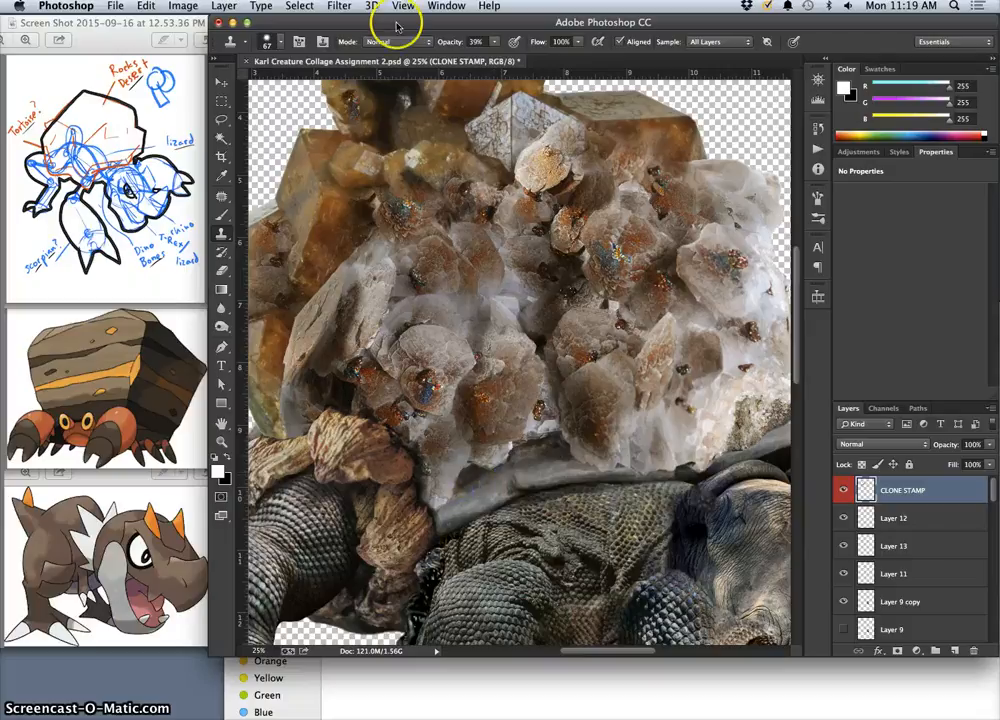
Soften the cloned texture along the crystals' lower edge and the grey rim by erasing the CLONE STAMP layer at 36% opacity.
{"action": "left_click", "coordinate": [221, 326]}
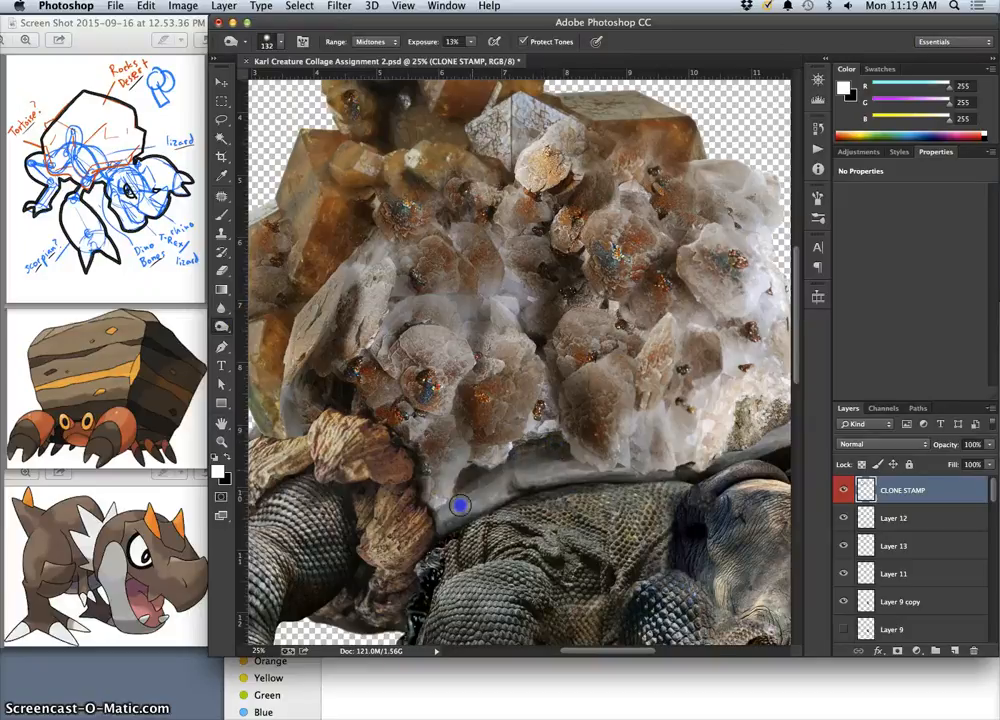
{"action": "left_click", "coordinate": [221, 270]}
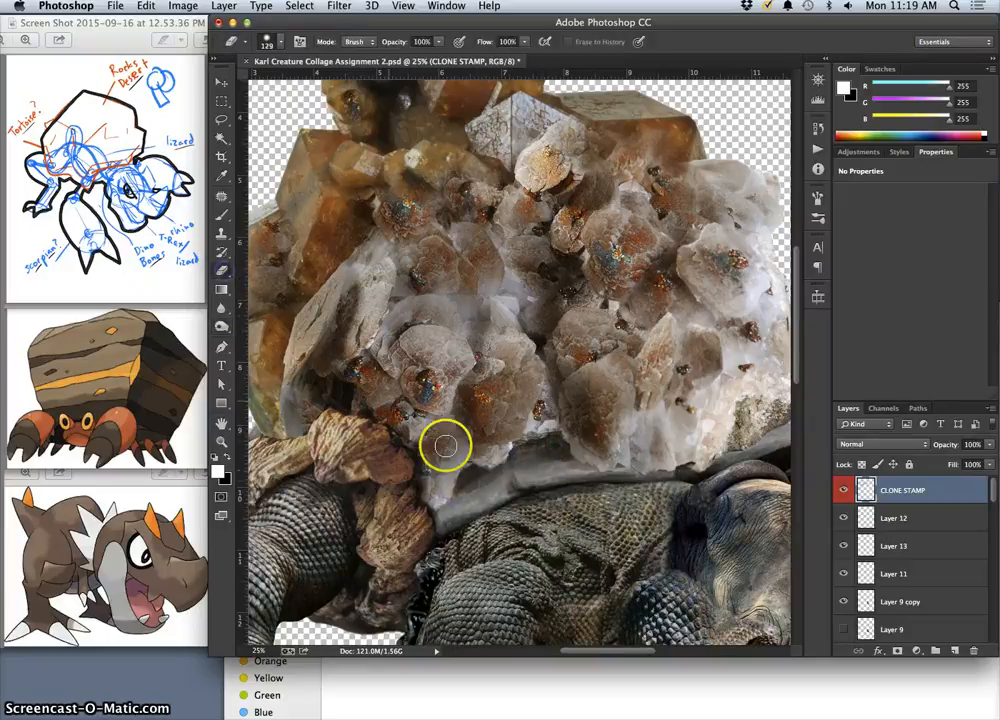
{"action": "left_click", "coordinate": [437, 42]}
{"action": "left_click_drag", "start_coordinate": [444, 55], "coordinate": [397, 58]}
{"action": "left_click_drag", "start_coordinate": [498, 469], "coordinate": [489, 482]}
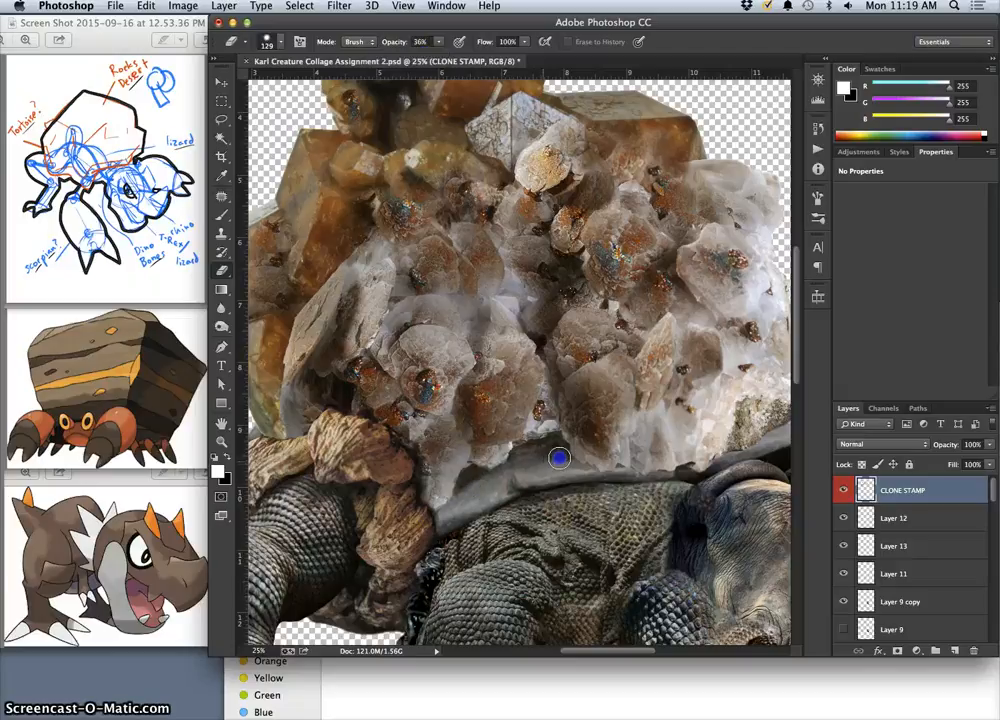
{"action": "left_click_drag", "start_coordinate": [573, 464], "coordinate": [732, 475]}
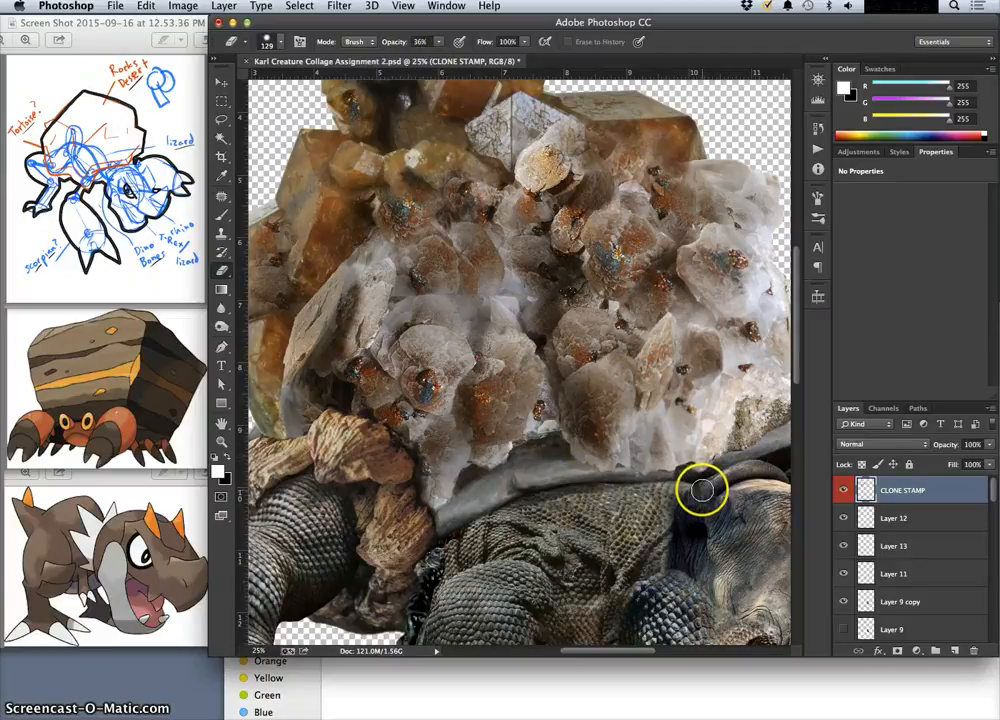
Clone crystal texture along the shell's lower edge just above the grey rim, using a 67 px brush at 39% opacity.
{"action": "key", "text": "super+minus"}
{"action": "key", "text": "super+minus"}
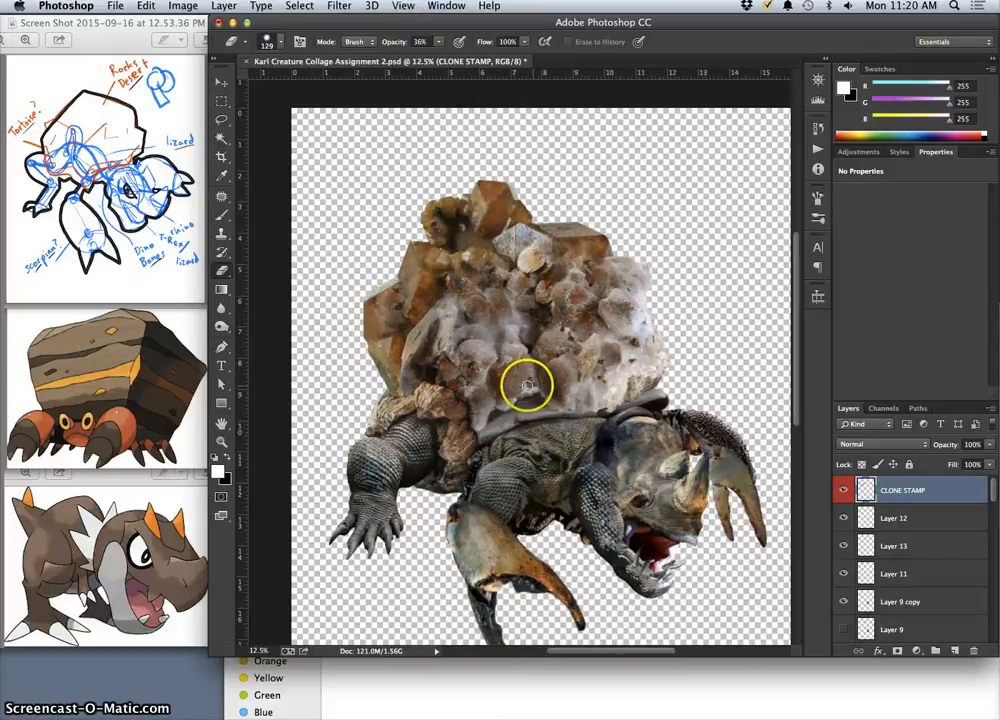
{"action": "left_click", "coordinate": [221, 233]}
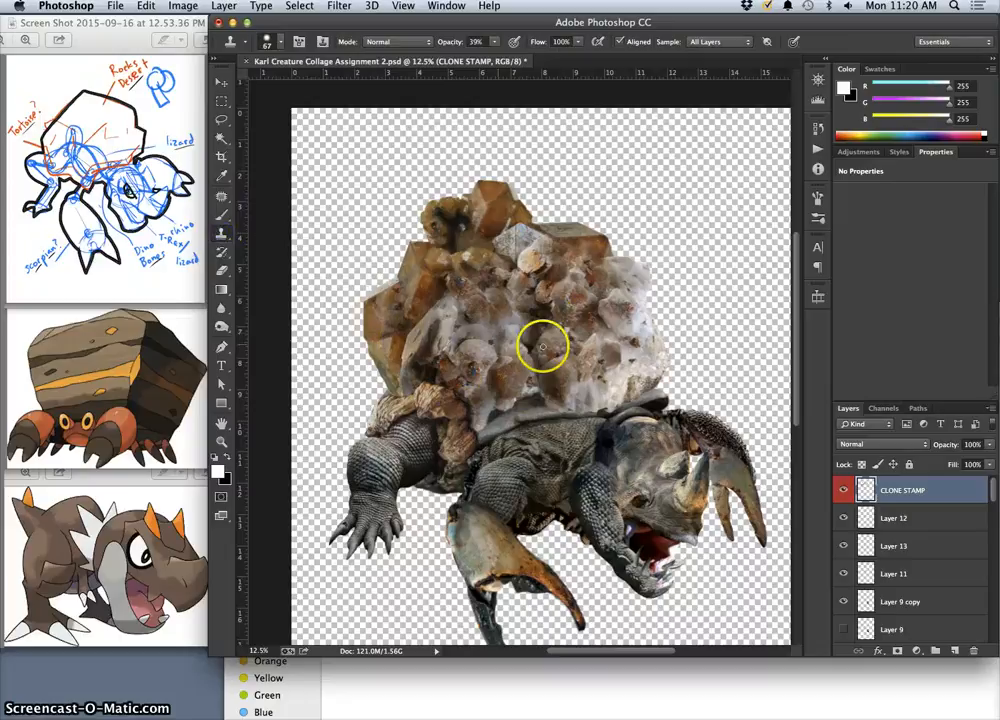
{"action": "mouse_move", "coordinate": [624, 337]}
{"action": "left_mouse_down"}
{"action": "mouse_move", "coordinate": [562, 328]}
{"action": "mouse_move", "coordinate": [563, 349]}
{"action": "mouse_move", "coordinate": [560, 333]}
{"action": "mouse_move", "coordinate": [625, 362]}
{"action": "left_mouse_up"}
{"action": "left_click", "coordinate": [442, 359], "text": "alt"}
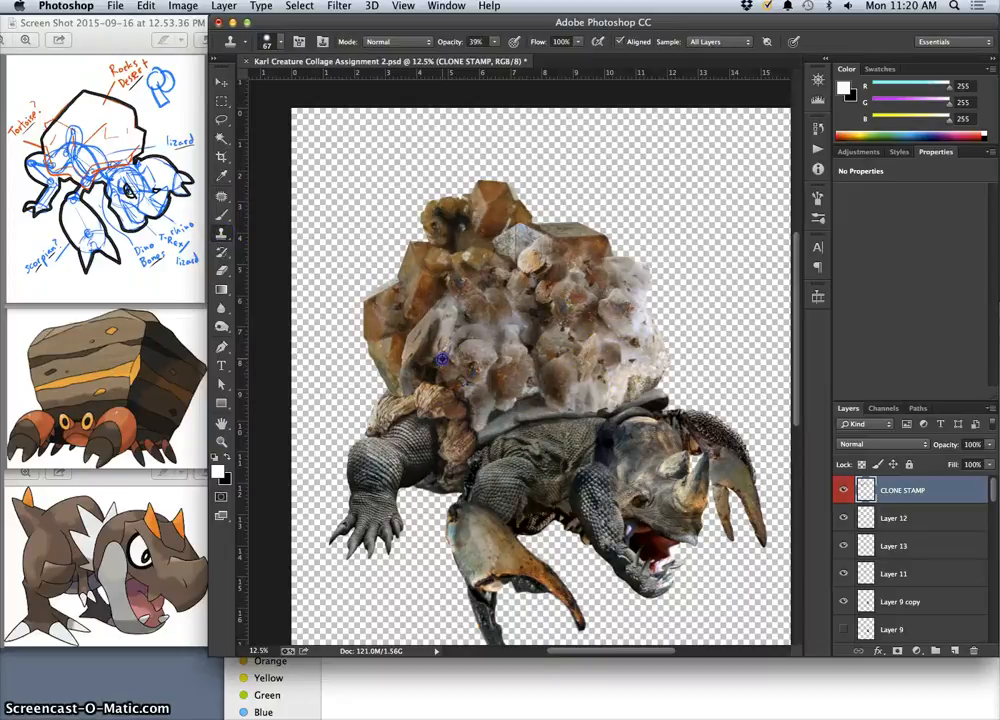
{"action": "left_click", "coordinate": [516, 404]}
{"action": "left_click_drag", "start_coordinate": [527, 403], "coordinate": [536, 396]}
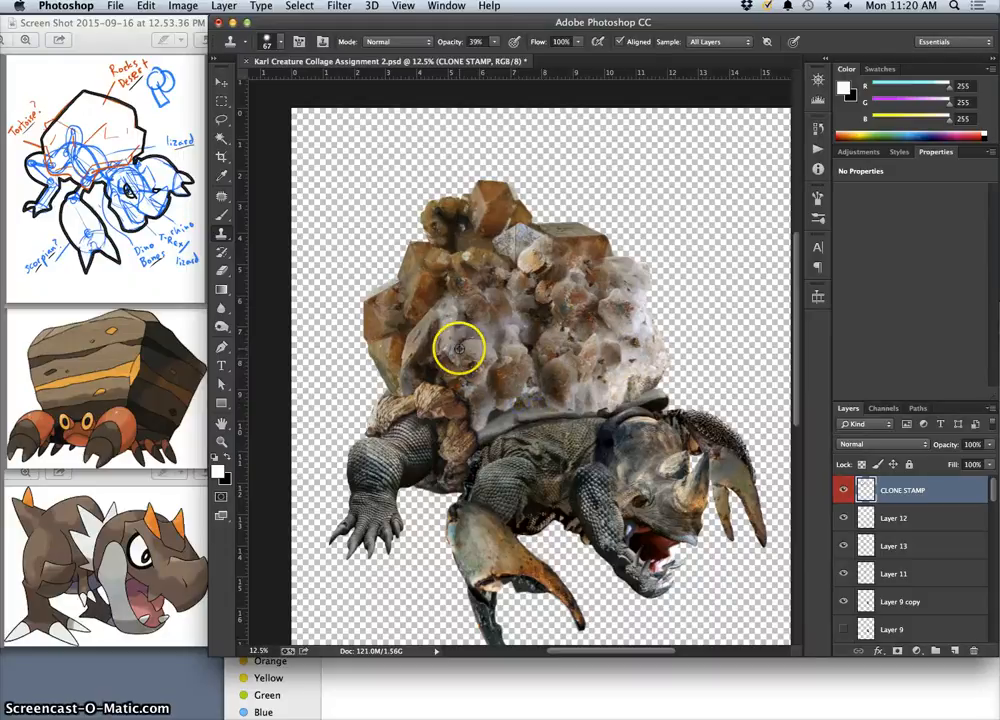
{"action": "left_click_drag", "start_coordinate": [493, 411], "coordinate": [495, 415]}
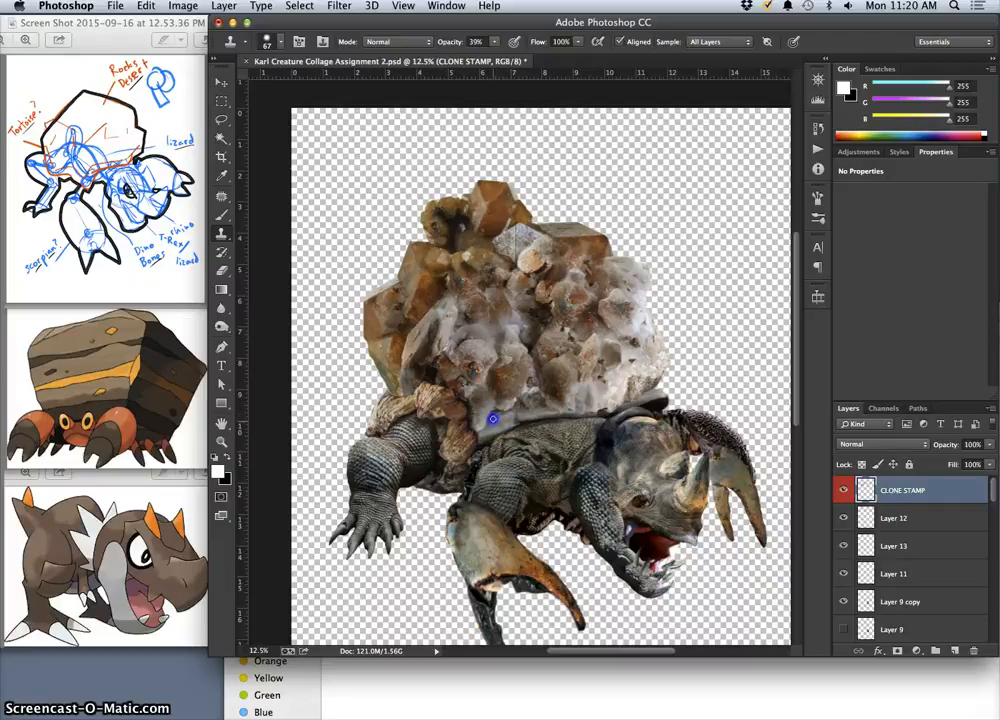
{"action": "left_click_drag", "start_coordinate": [489, 417], "coordinate": [498, 418]}
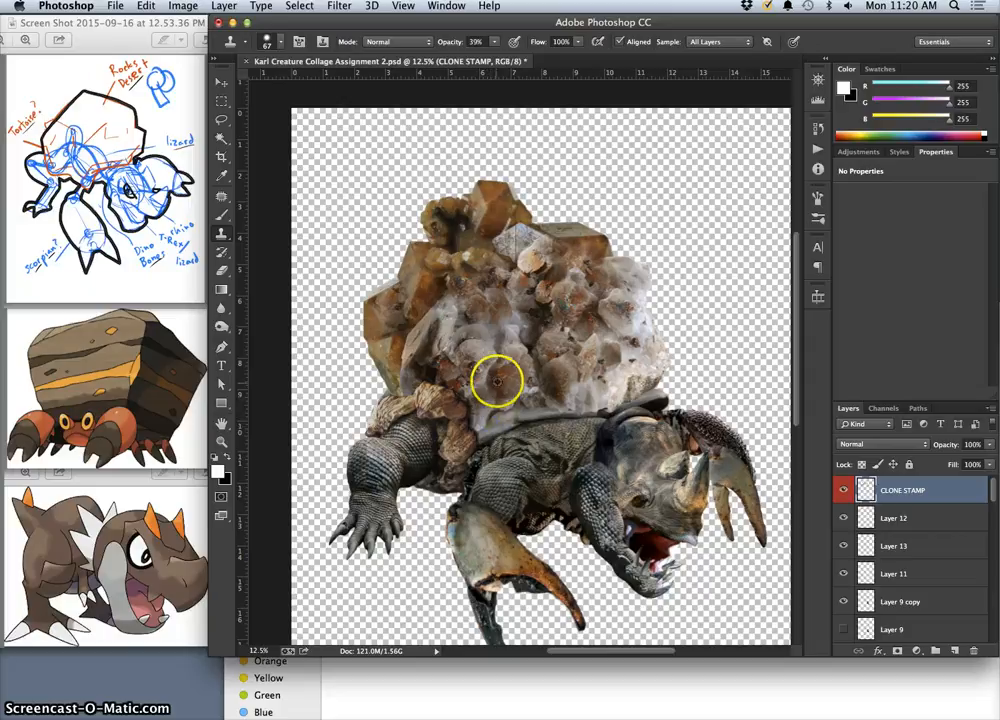
{"action": "left_click_drag", "start_coordinate": [497, 381], "coordinate": [491, 414]}
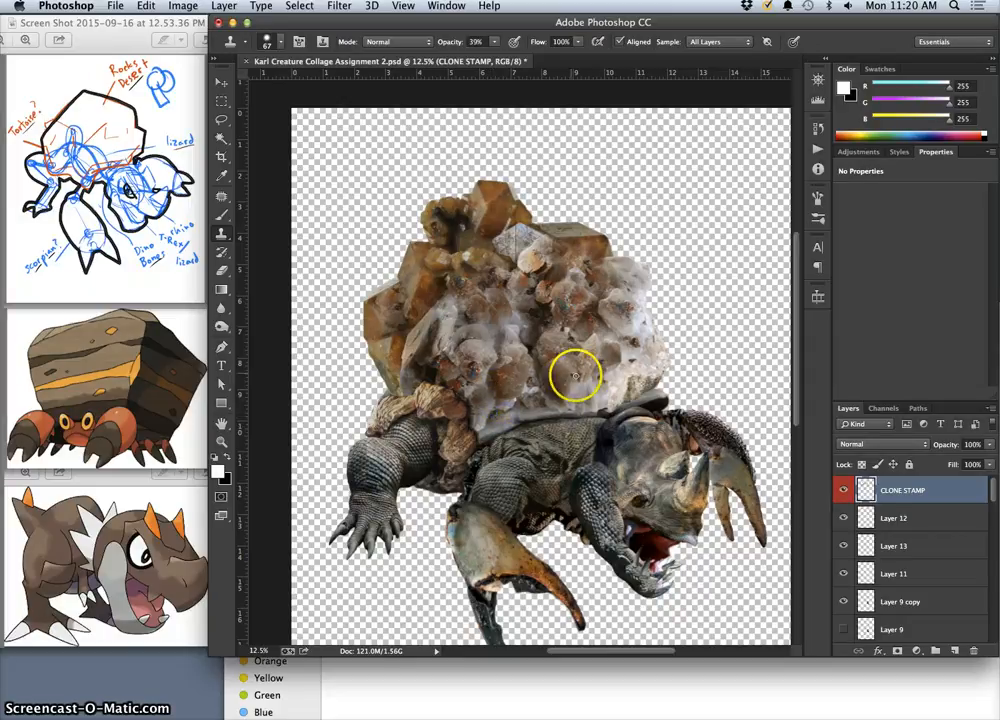
Compare the collage with the CLONE STAMP layer hidden and shown, and burn the cloned crystals above the grey rim at 13% Midtones exposure.
{"action": "key", "text": "super+equal"}
{"action": "key", "text": "super+equal"}
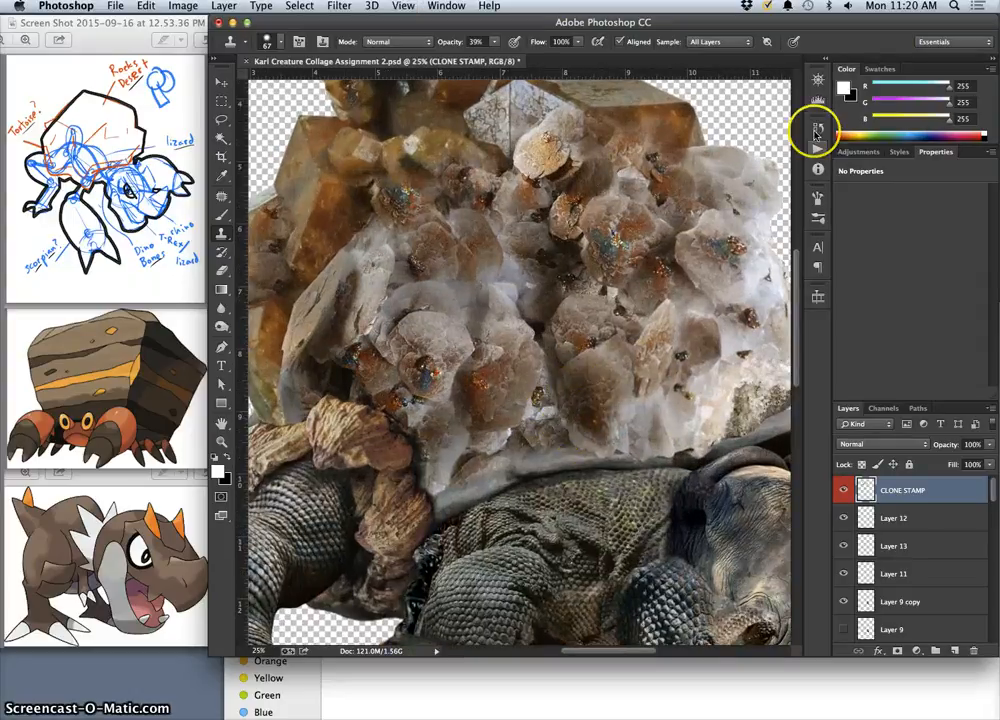
{"action": "left_click", "coordinate": [841, 490]}
{"action": "left_click", "coordinate": [841, 490]}
{"action": "left_click", "coordinate": [841, 490]}
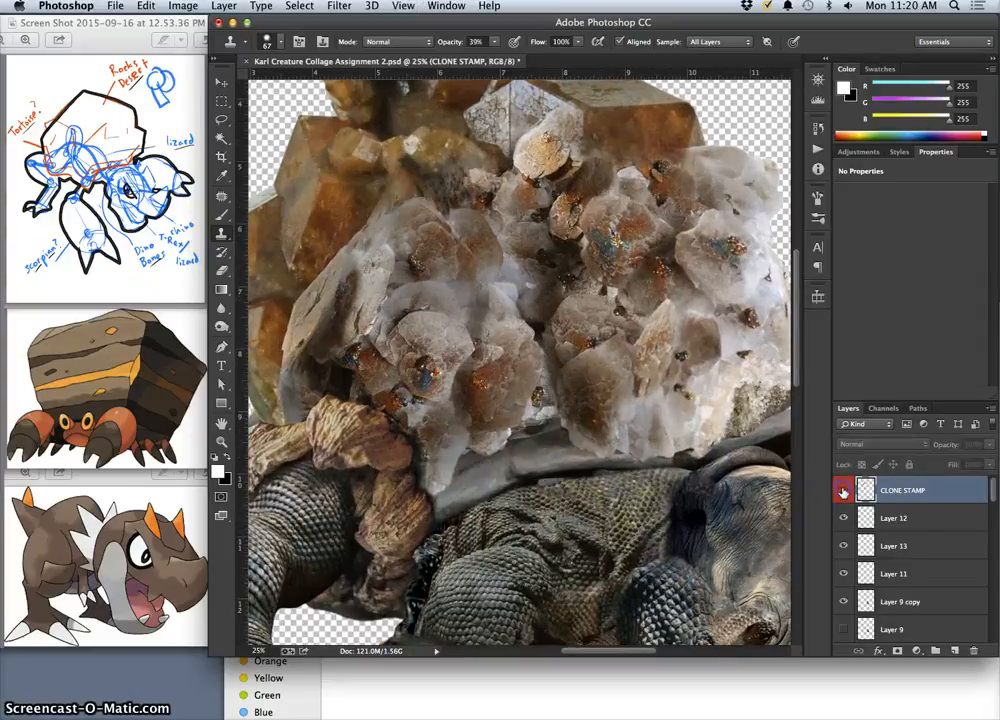
{"action": "left_click", "coordinate": [841, 490]}
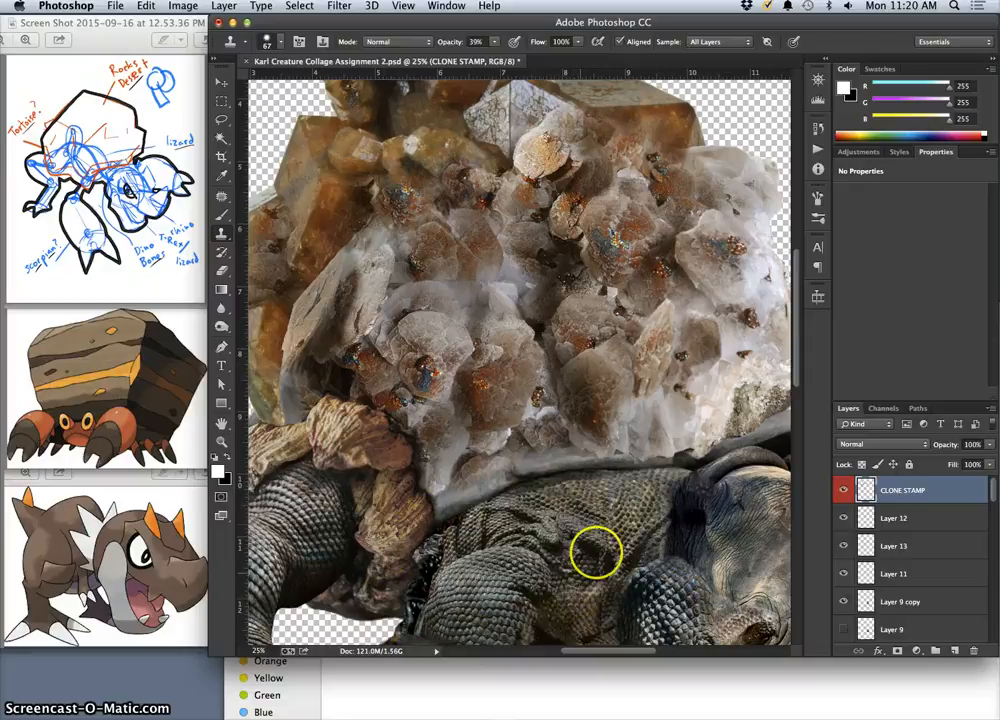
{"action": "left_click", "coordinate": [221, 326]}
{"action": "left_click_drag", "start_coordinate": [555, 439], "coordinate": [538, 458]}
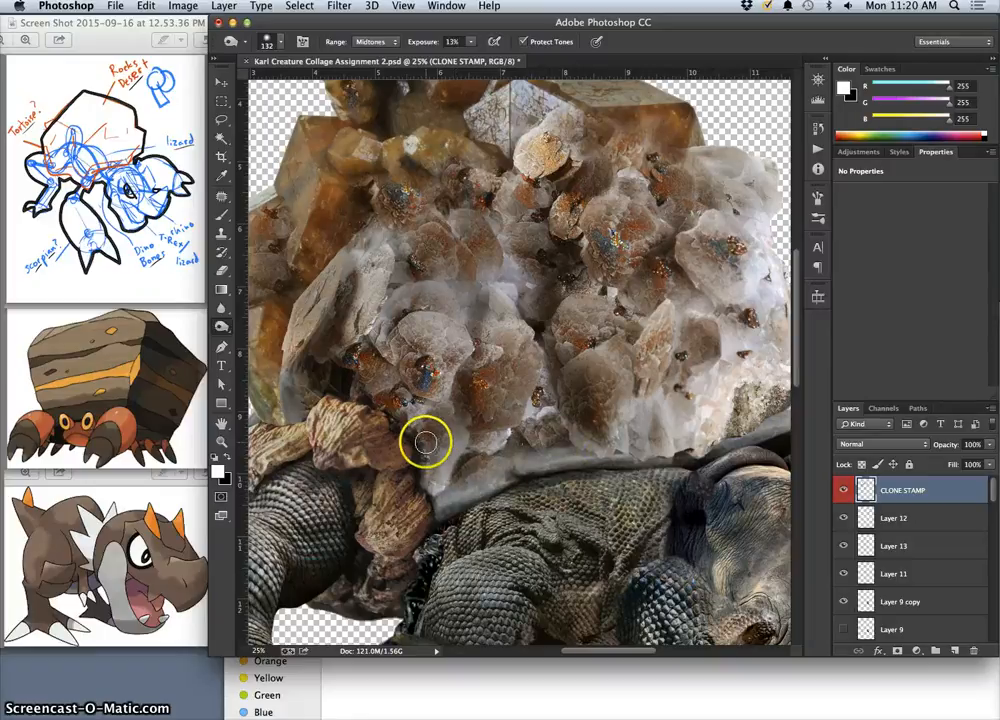
Select Layer 7 at the shell's lower corner above the rear leg and compare the collage with that layer hidden and shown.
{"action": "key", "text": "super+minus"}
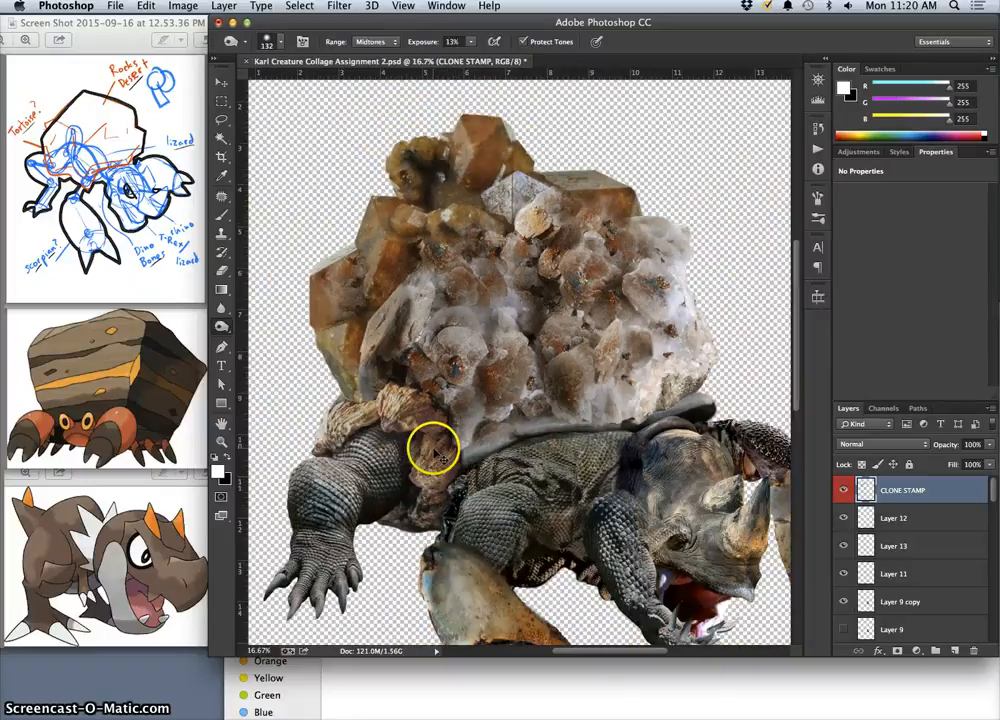
{"action": "left_click", "coordinate": [222, 83]}
{"action": "left_click", "coordinate": [368, 379]}
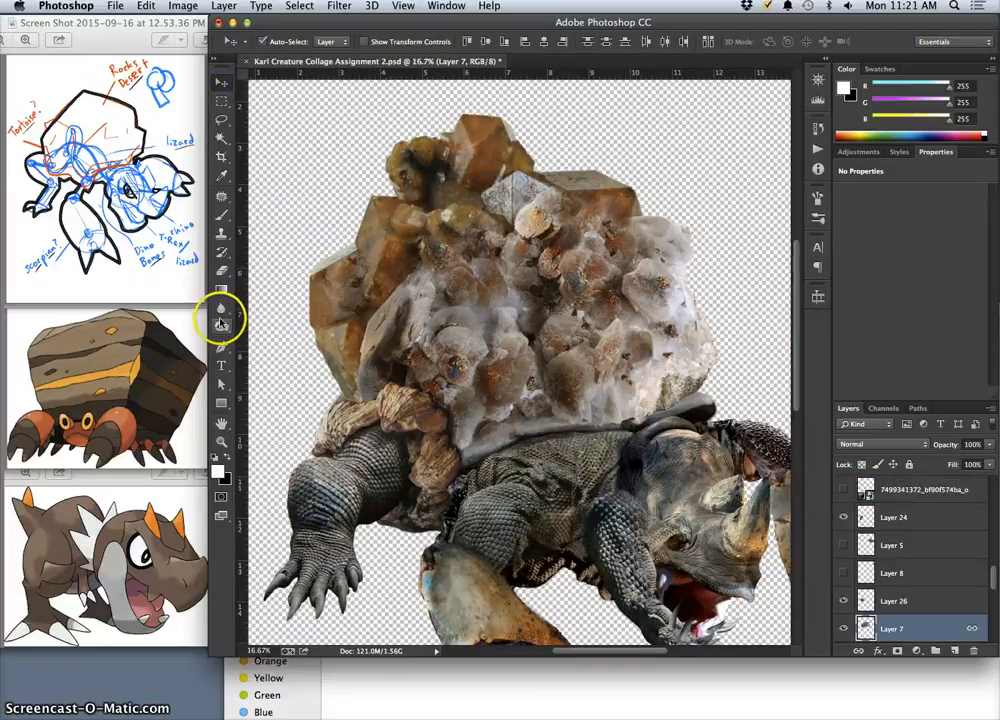
{"action": "left_click", "coordinate": [222, 329]}
{"action": "left_click", "coordinate": [278, 336]}
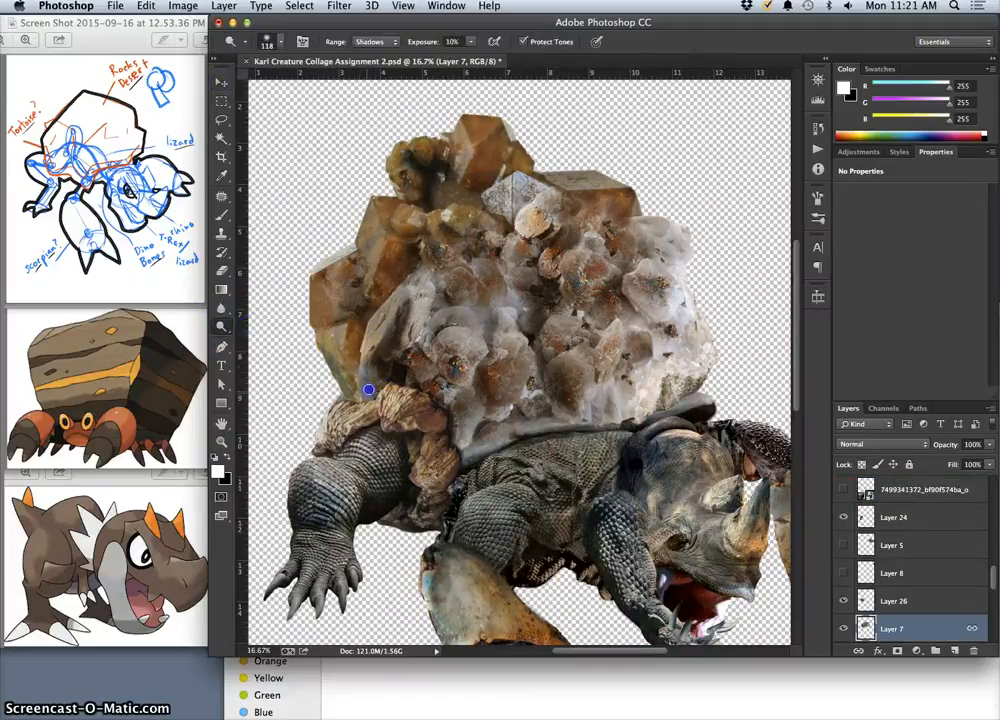
{"action": "left_click", "coordinate": [222, 233]}
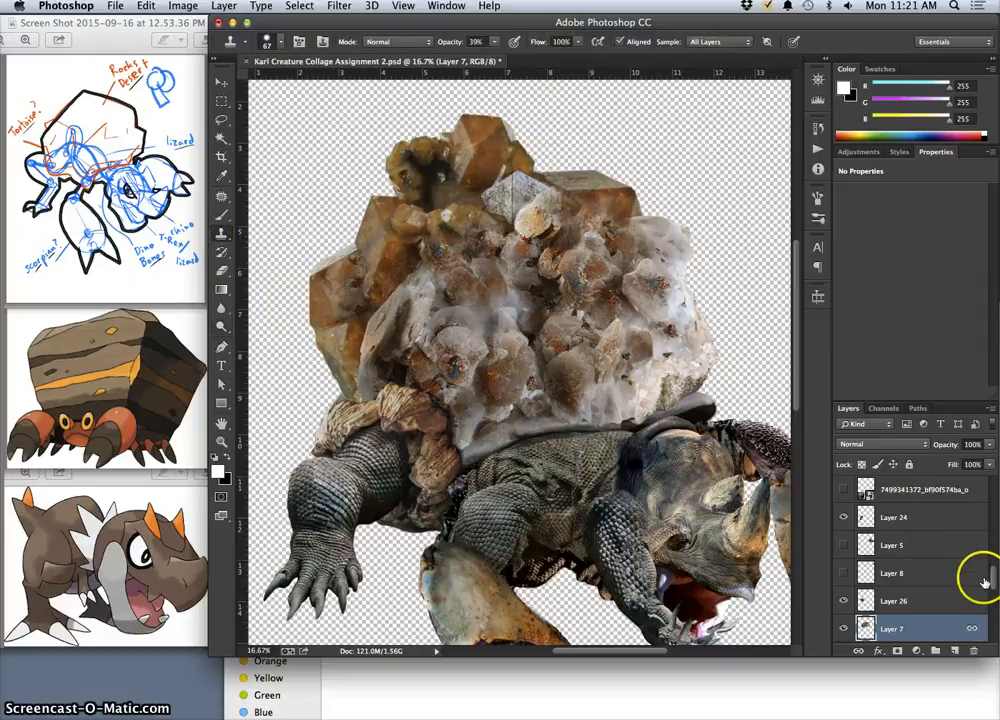
{"action": "mouse_move", "coordinate": [994, 582]}
{"action": "left_mouse_down"}
{"action": "mouse_move", "coordinate": [995, 477]}
{"action": "mouse_move", "coordinate": [980, 578]}
{"action": "left_mouse_up"}
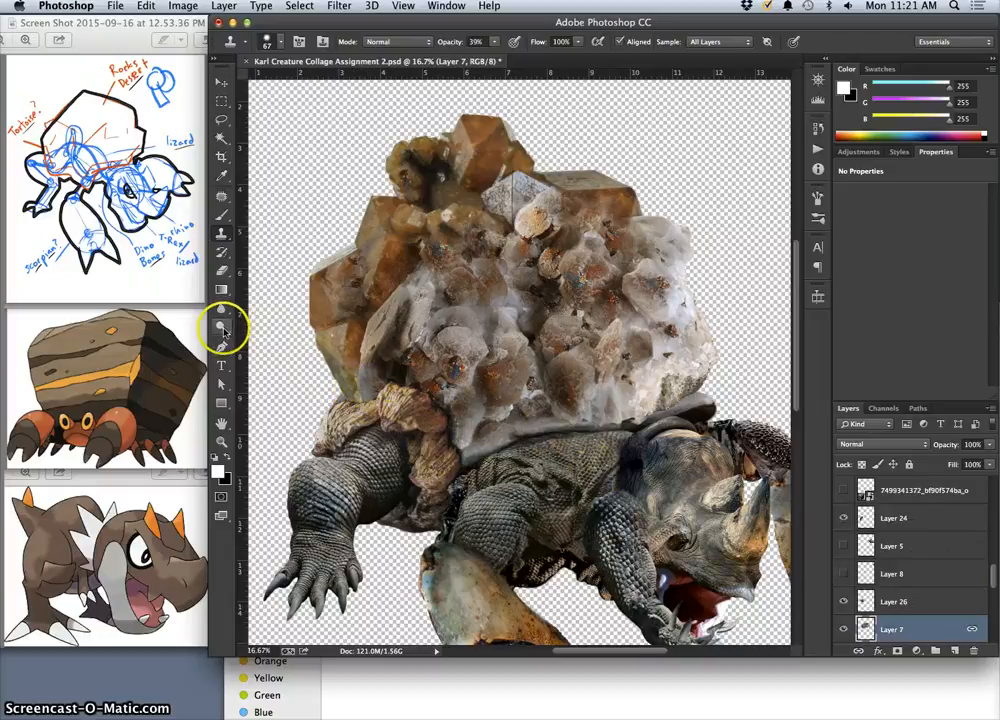
{"action": "left_click", "coordinate": [222, 327]}
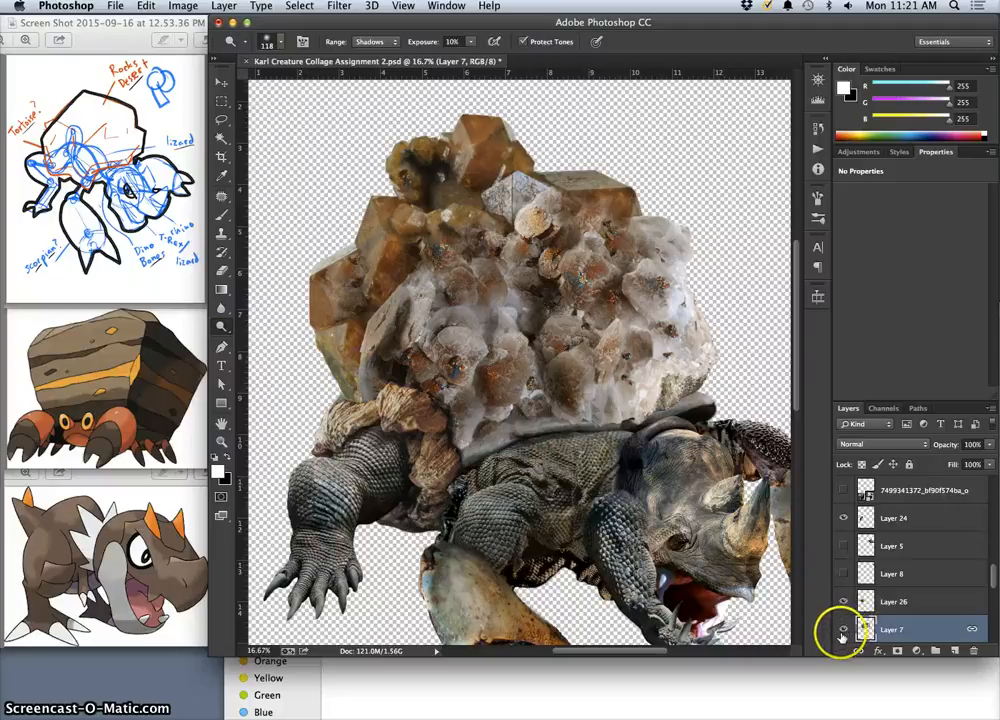
{"action": "left_click", "coordinate": [843, 630]}
{"action": "left_click", "coordinate": [843, 630]}
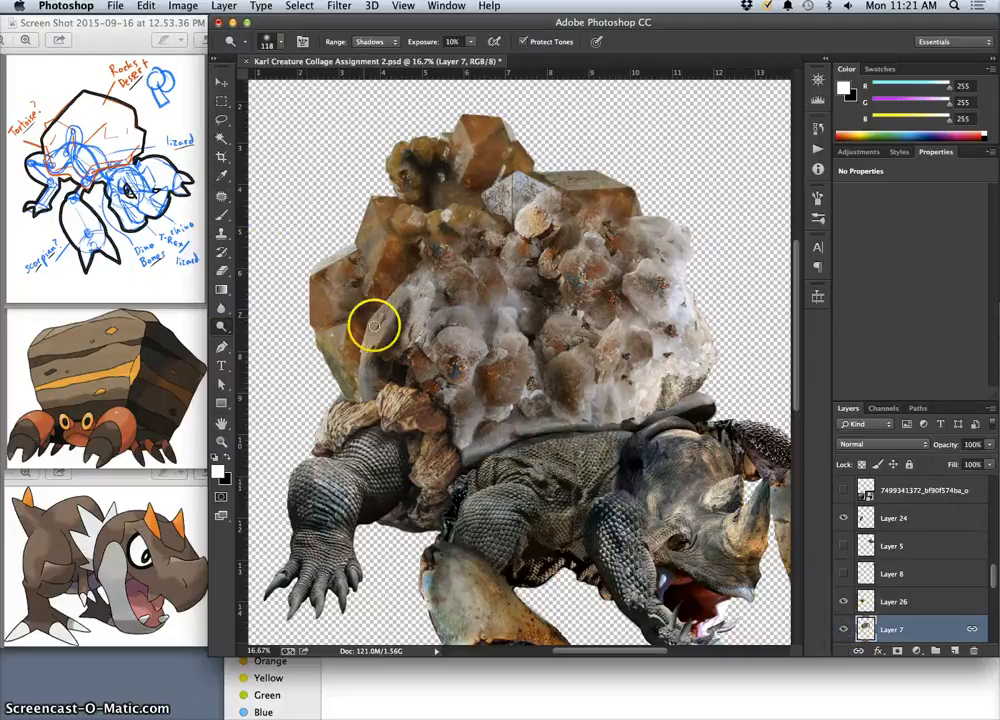
Clone pale crystal texture on the CLONE STAMP layer over the shell's lower corner, just above the knotted rock joint.
{"action": "left_click", "coordinate": [223, 231]}
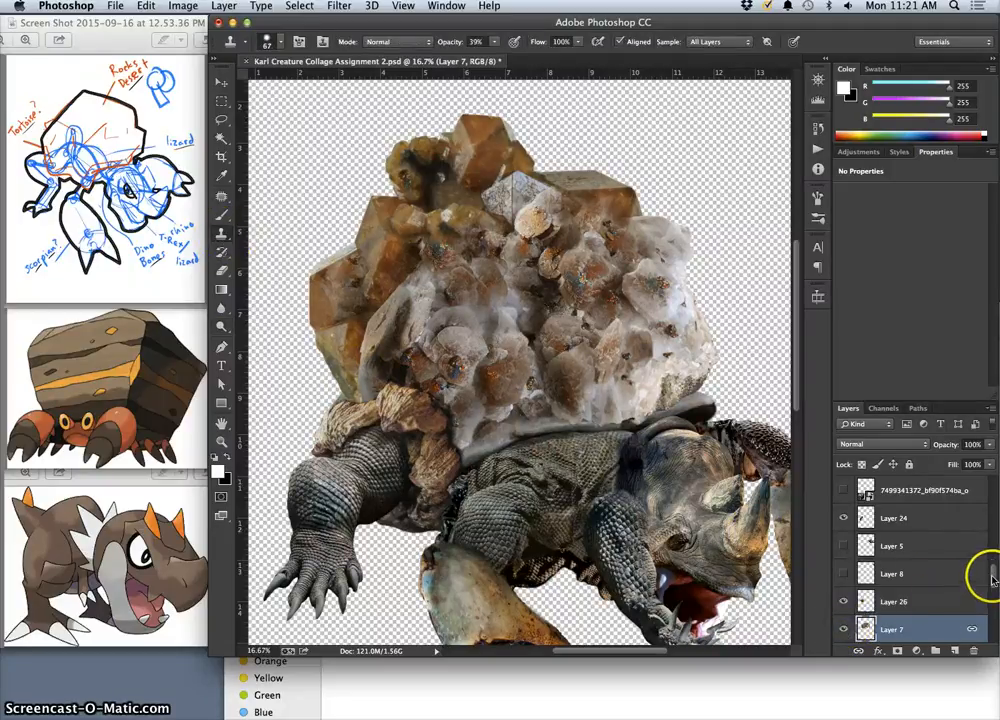
{"action": "left_click_drag", "start_coordinate": [992, 576], "coordinate": [996, 493]}
{"action": "left_click", "coordinate": [958, 496]}
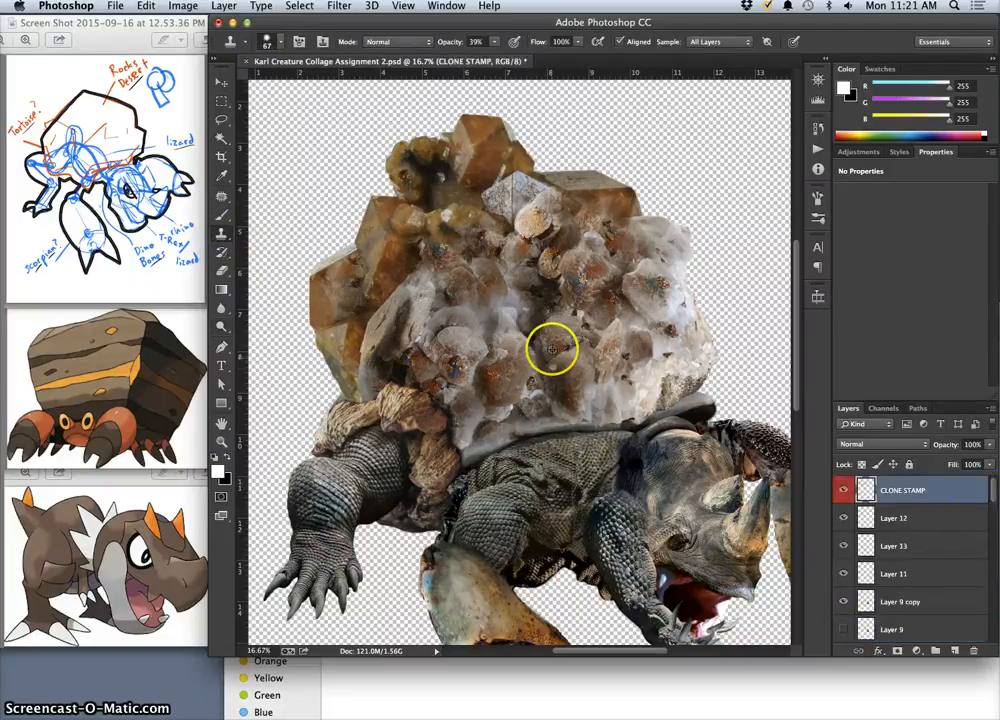
{"action": "left_click", "coordinate": [677, 280], "text": "alt"}
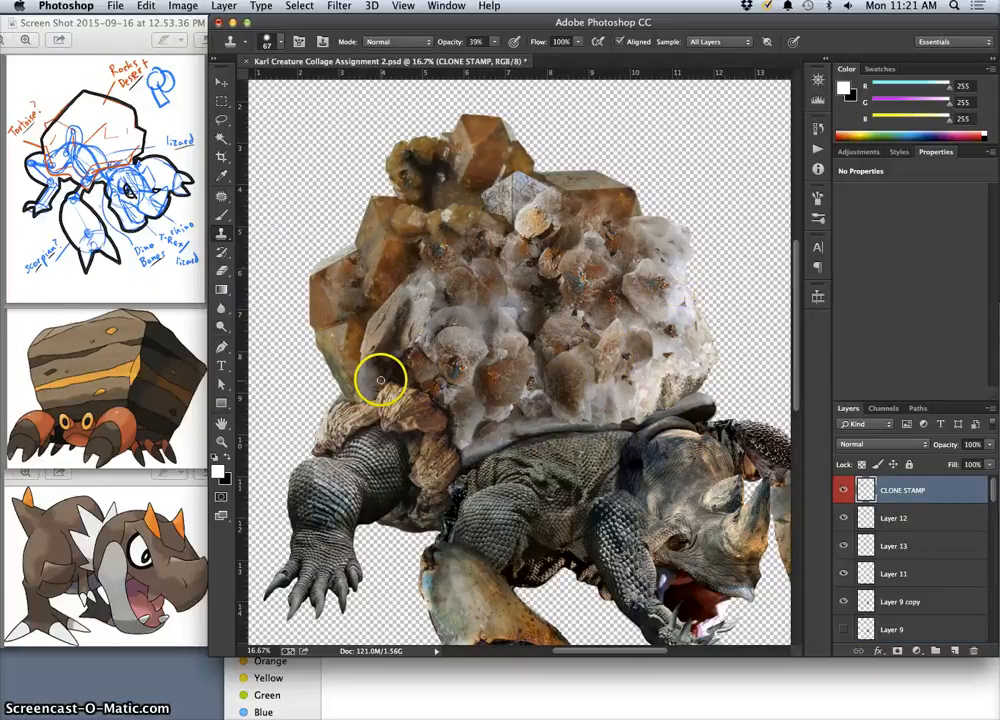
{"action": "left_click_drag", "start_coordinate": [367, 369], "coordinate": [362, 361]}
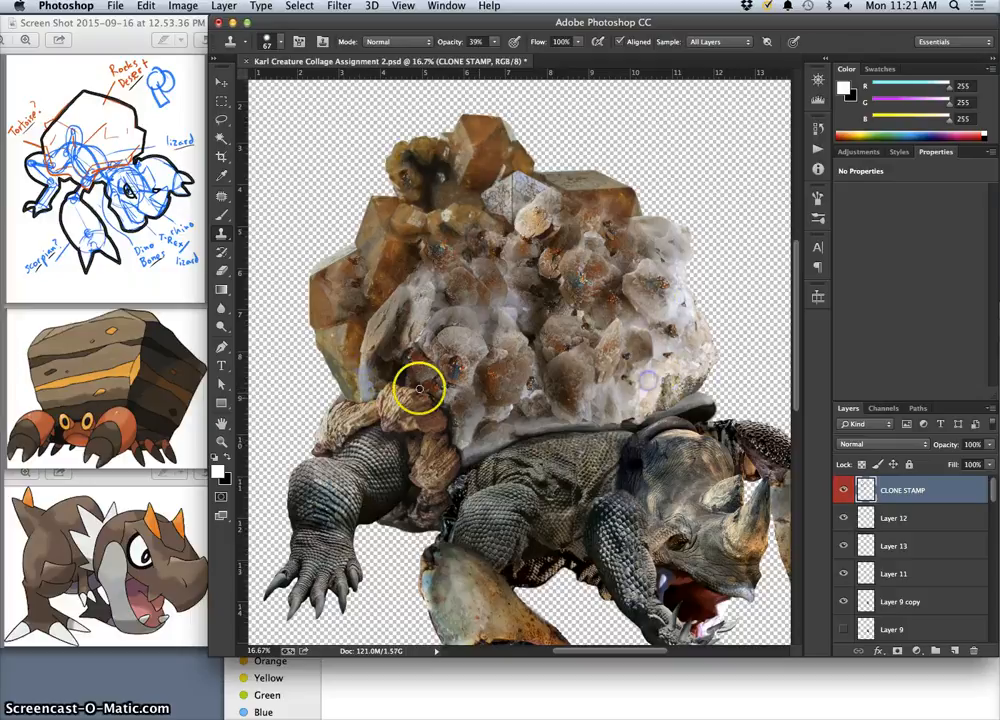
{"action": "left_click_drag", "start_coordinate": [418, 388], "coordinate": [364, 377]}
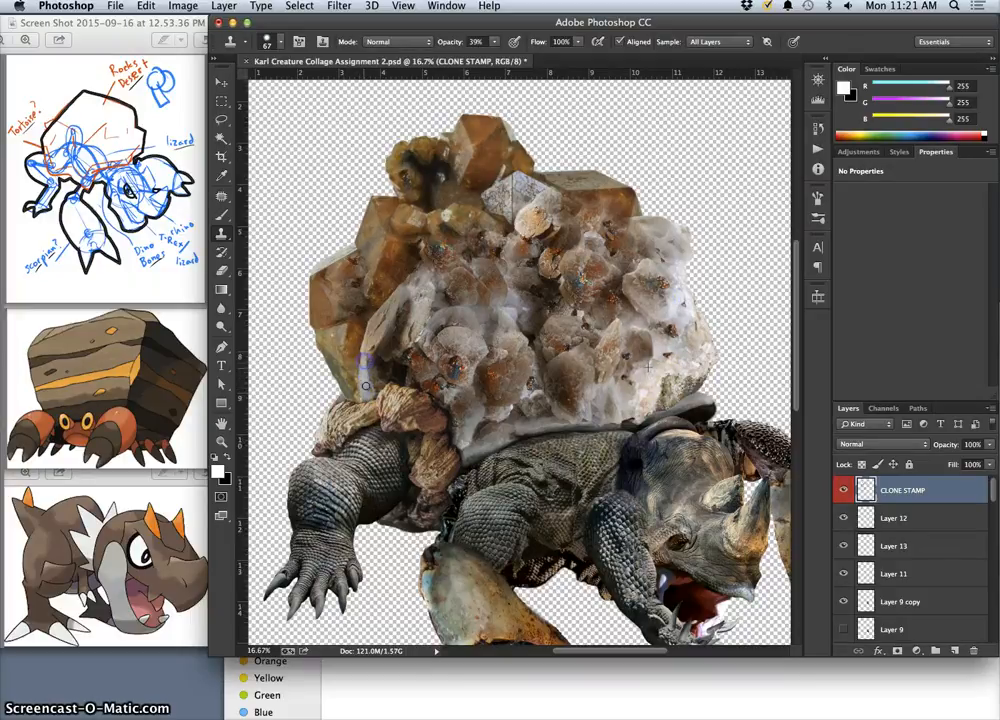
{"action": "mouse_move", "coordinate": [449, 344]}
{"action": "left_mouse_down"}
{"action": "mouse_move", "coordinate": [596, 324]}
{"action": "mouse_move", "coordinate": [541, 316]}
{"action": "left_mouse_up"}
{"action": "mouse_move", "coordinate": [370, 364]}
{"action": "left_mouse_down"}
{"action": "mouse_move", "coordinate": [425, 363]}
{"action": "mouse_move", "coordinate": [477, 324]}
{"action": "mouse_move", "coordinate": [459, 312]}
{"action": "mouse_move", "coordinate": [476, 317]}
{"action": "mouse_move", "coordinate": [377, 366]}
{"action": "mouse_move", "coordinate": [401, 388]}
{"action": "mouse_move", "coordinate": [375, 382]}
{"action": "mouse_move", "coordinate": [390, 330]}
{"action": "mouse_move", "coordinate": [363, 364]}
{"action": "mouse_move", "coordinate": [449, 359]}
{"action": "mouse_move", "coordinate": [366, 362]}
{"action": "left_mouse_up"}
Clone neck and head skin over the seam where the scaly jaw meets the rhino head, using the 67 px brush at 39% opacity.
{"action": "mouse_move", "coordinate": [382, 425]}
{"action": "left_mouse_down"}
{"action": "mouse_move", "coordinate": [405, 390]}
{"action": "mouse_move", "coordinate": [636, 563]}
{"action": "mouse_move", "coordinate": [645, 440]}
{"action": "mouse_move", "coordinate": [656, 475]}
{"action": "mouse_move", "coordinate": [721, 567]}
{"action": "mouse_move", "coordinate": [688, 521]}
{"action": "mouse_move", "coordinate": [632, 380]}
{"action": "mouse_move", "coordinate": [652, 455]}
{"action": "mouse_move", "coordinate": [626, 374]}
{"action": "mouse_move", "coordinate": [582, 328]}
{"action": "mouse_move", "coordinate": [552, 313]}
{"action": "mouse_move", "coordinate": [552, 322]}
{"action": "mouse_move", "coordinate": [490, 180]}
{"action": "mouse_move", "coordinate": [498, 173]}
{"action": "mouse_move", "coordinate": [489, 186]}
{"action": "mouse_move", "coordinate": [394, 192]}
{"action": "mouse_move", "coordinate": [487, 198]}
{"action": "left_mouse_up"}
{"action": "key", "text": "super+equal"}
{"action": "key", "text": "super+equal"}
{"action": "left_click", "coordinate": [493, 163]}
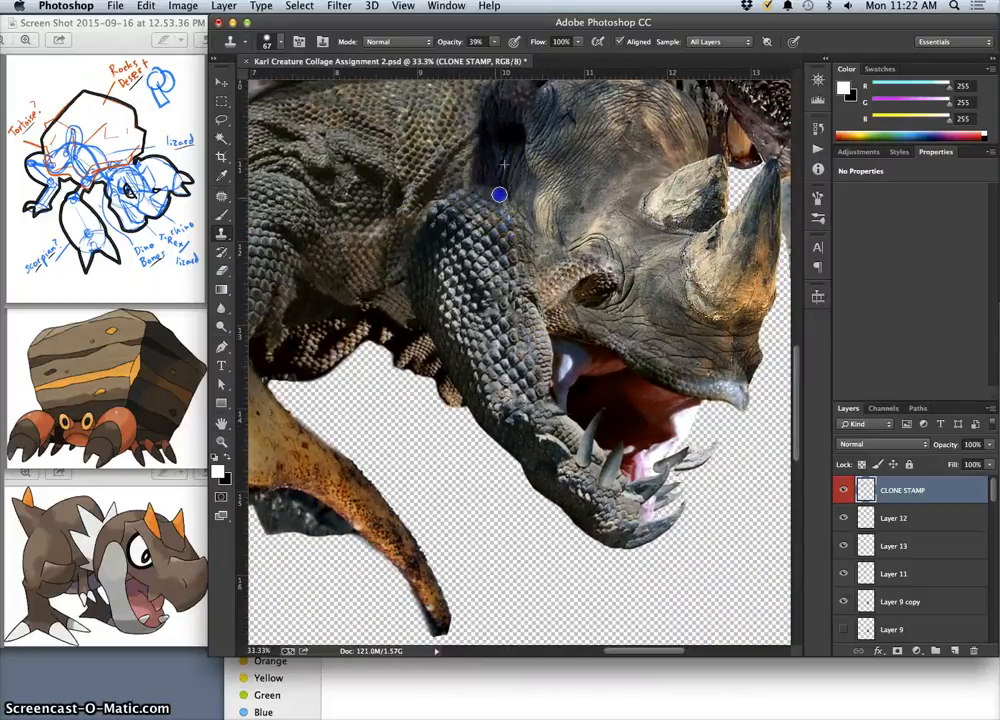
{"action": "mouse_move", "coordinate": [491, 227]}
{"action": "left_mouse_down"}
{"action": "mouse_move", "coordinate": [485, 171]}
{"action": "mouse_move", "coordinate": [472, 197]}
{"action": "mouse_move", "coordinate": [474, 188]}
{"action": "mouse_move", "coordinate": [455, 197]}
{"action": "mouse_move", "coordinate": [494, 186]}
{"action": "mouse_move", "coordinate": [457, 191]}
{"action": "mouse_move", "coordinate": [520, 197]}
{"action": "mouse_move", "coordinate": [511, 150]}
{"action": "left_mouse_up"}
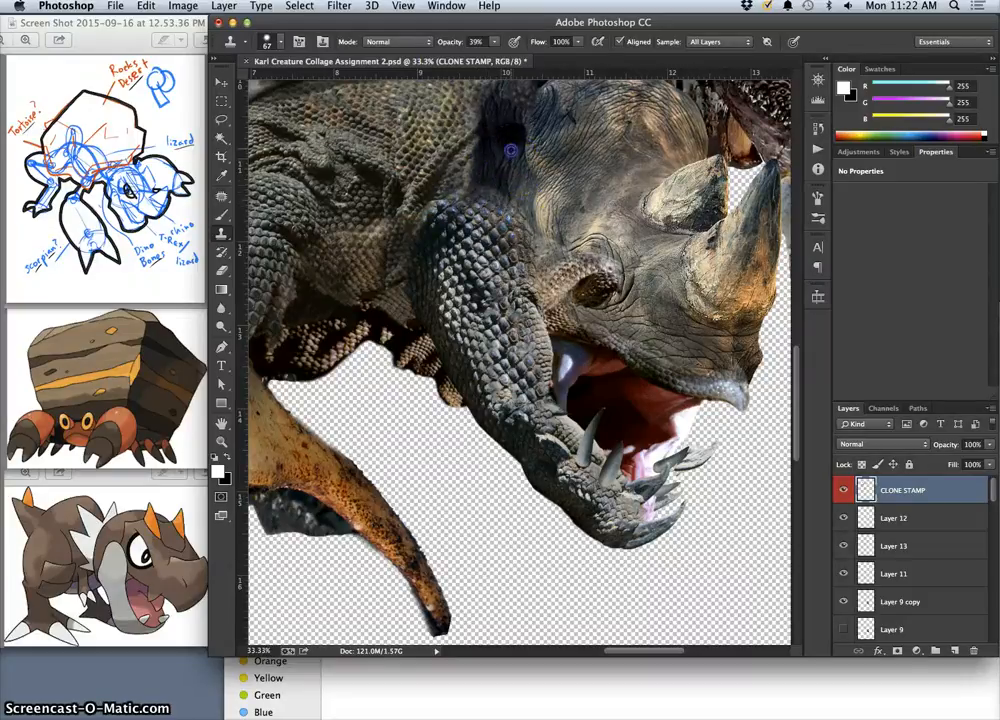
{"action": "left_click", "coordinate": [570, 143]}
{"action": "left_click", "coordinate": [495, 222]}
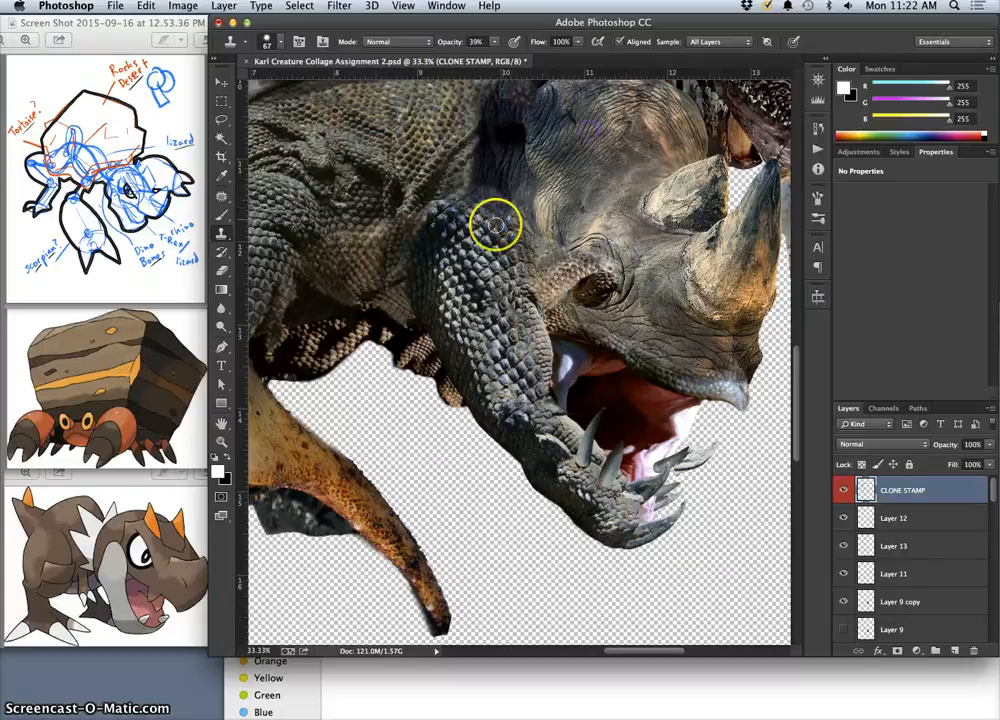
{"action": "right_click", "coordinate": [487, 218]}
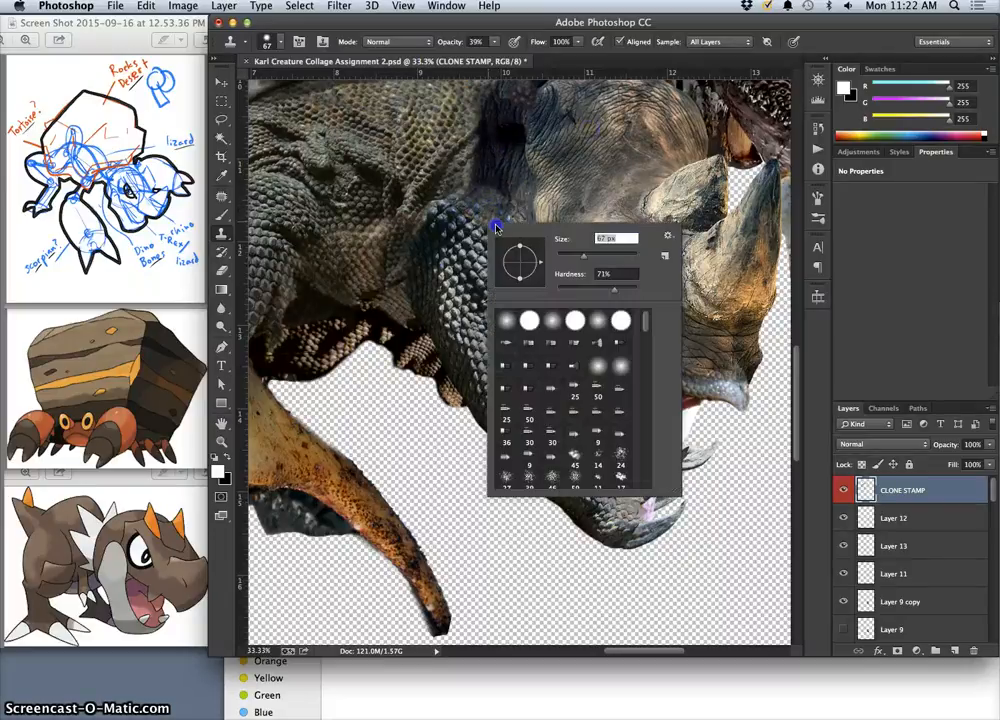
{"action": "right_click", "coordinate": [496, 226]}
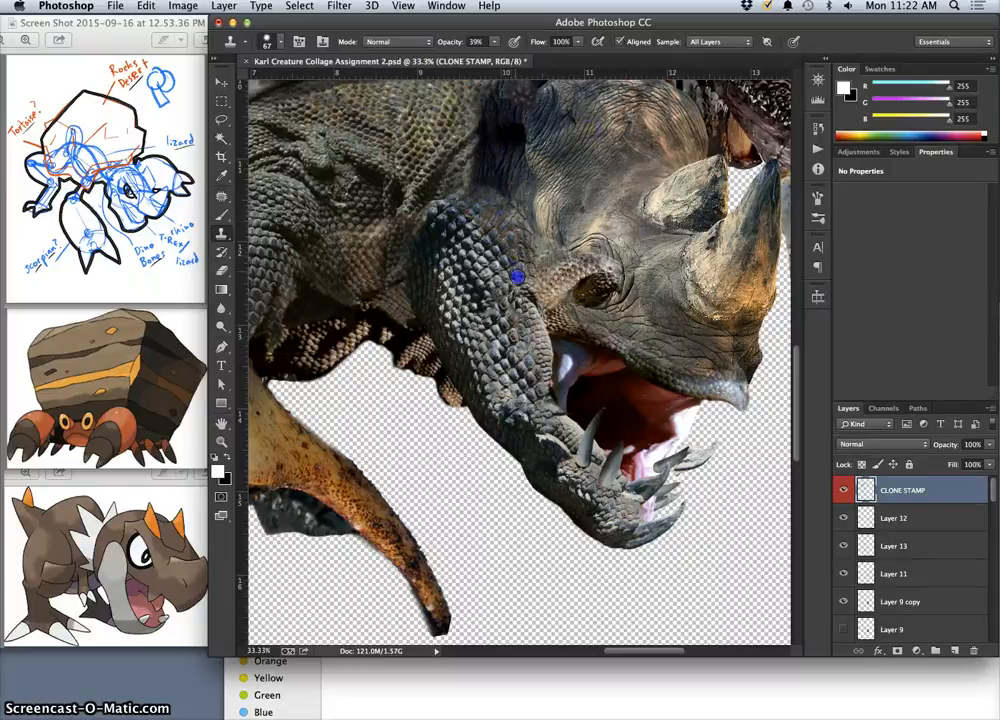
{"action": "left_click", "coordinate": [547, 127], "text": "alt"}
{"action": "mouse_move", "coordinate": [532, 204]}
{"action": "left_mouse_down"}
{"action": "mouse_move", "coordinate": [516, 225]}
{"action": "mouse_move", "coordinate": [516, 201]}
{"action": "left_mouse_up"}
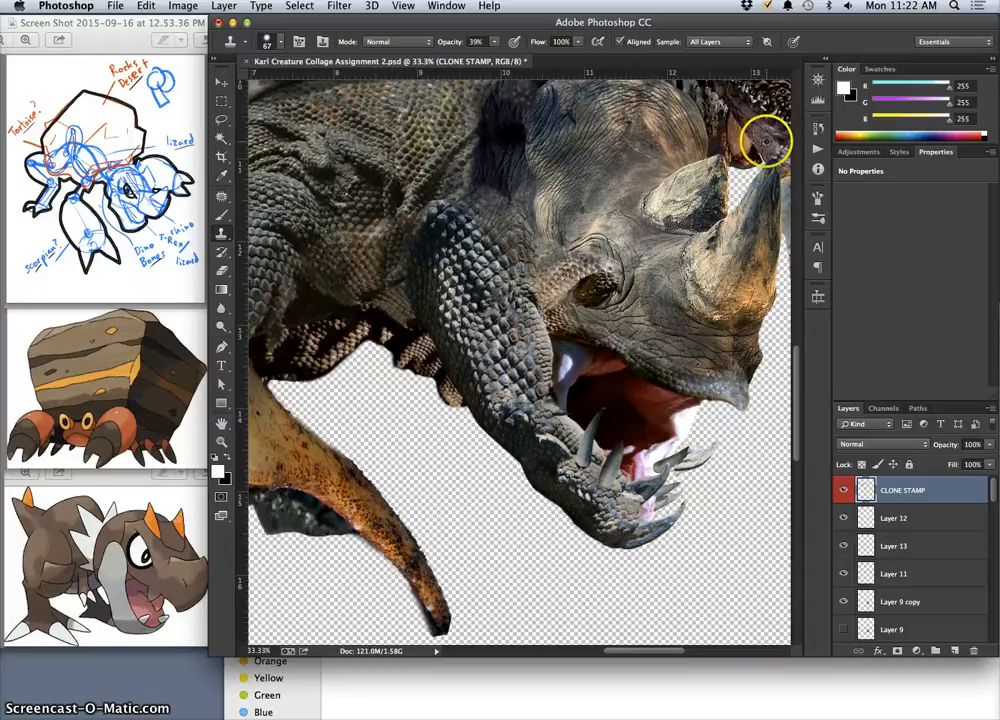
Clone mouth flesh over the pale opening behind the lower teeth at 39% opacity, and compare with the CLONE STAMP layer hidden and shown.
{"action": "left_click_drag", "start_coordinate": [720, 261], "coordinate": [560, 176]}
{"action": "left_click_drag", "start_coordinate": [483, 370], "coordinate": [480, 384]}
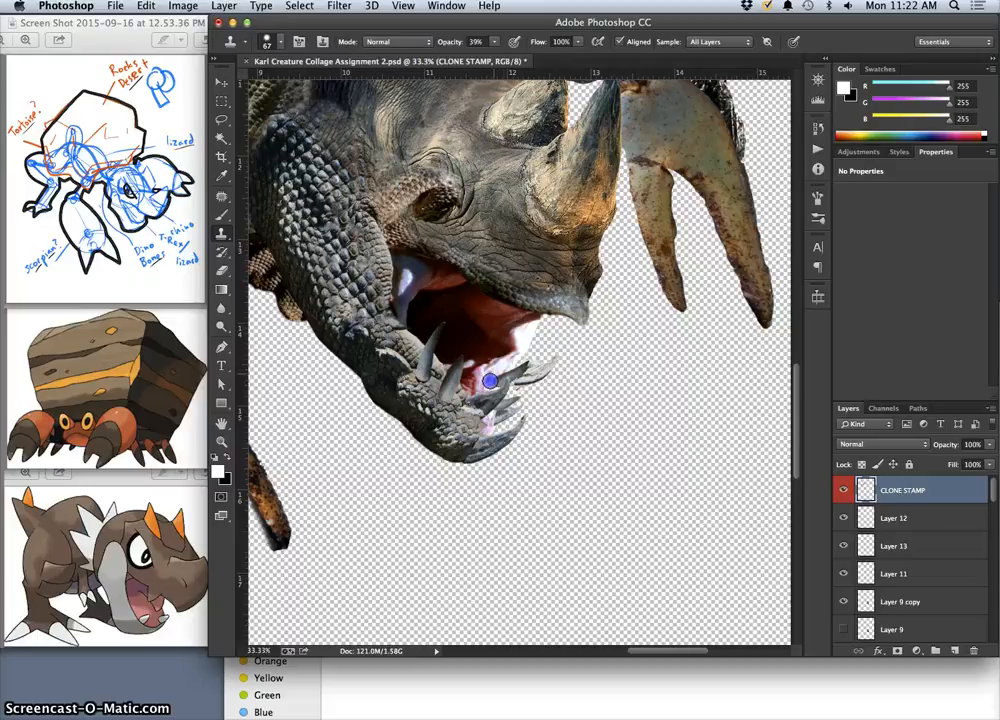
{"action": "mouse_move", "coordinate": [474, 432]}
{"action": "left_mouse_down"}
{"action": "mouse_move", "coordinate": [473, 382]}
{"action": "mouse_move", "coordinate": [521, 341]}
{"action": "left_mouse_up"}
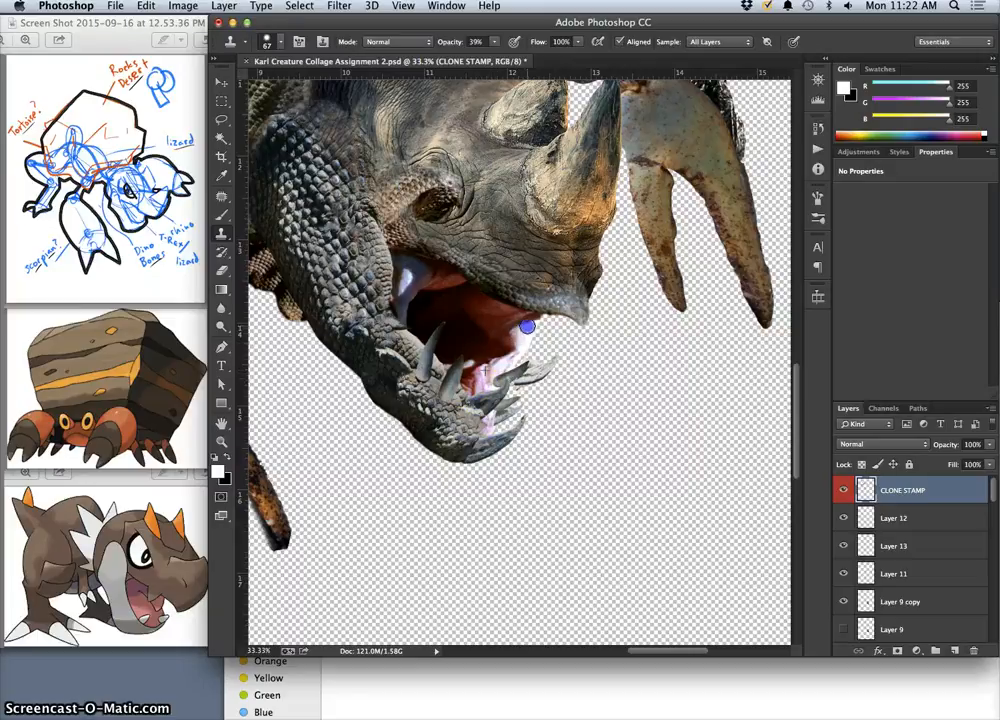
{"action": "left_click", "coordinate": [480, 410]}
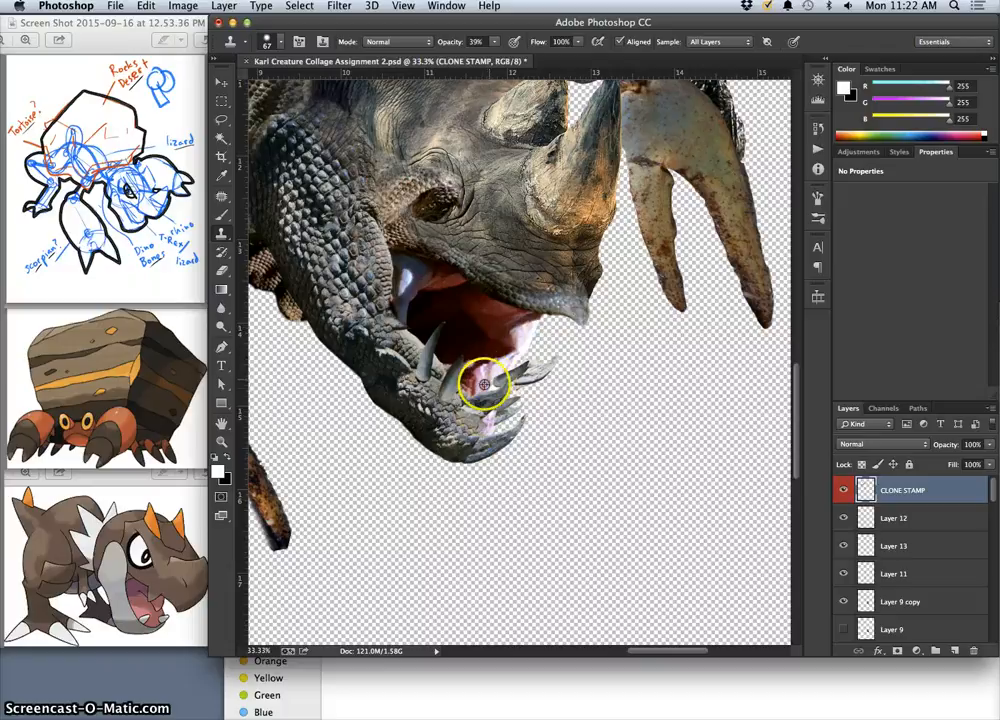
{"action": "left_click", "coordinate": [517, 365]}
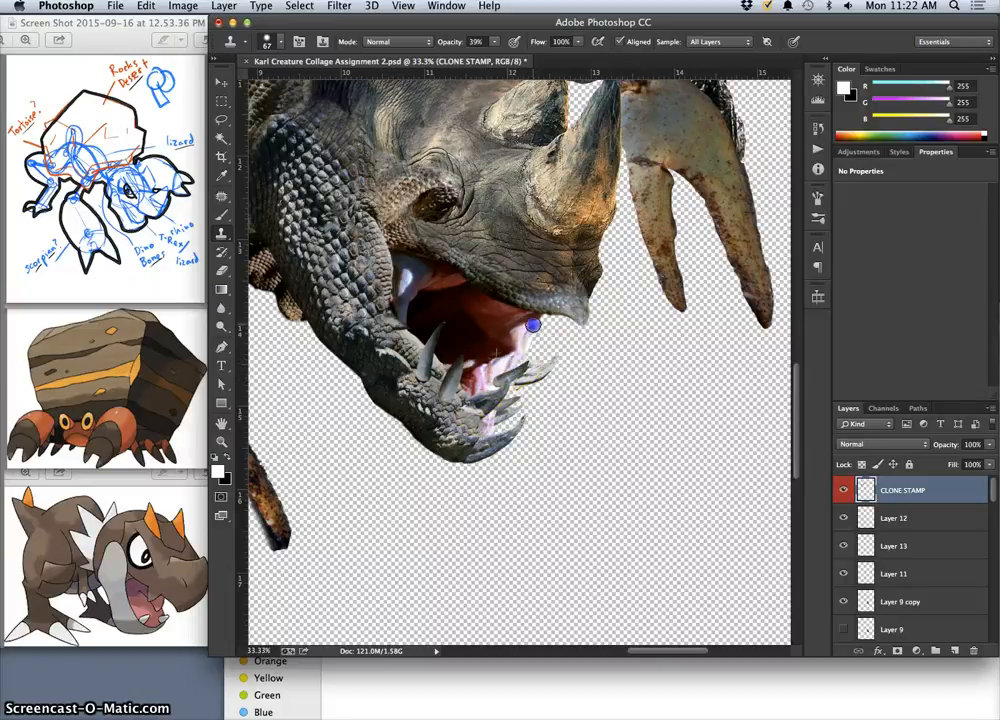
{"action": "right_click", "coordinate": [524, 332]}
{"action": "left_click_drag", "start_coordinate": [527, 332], "coordinate": [534, 324]}
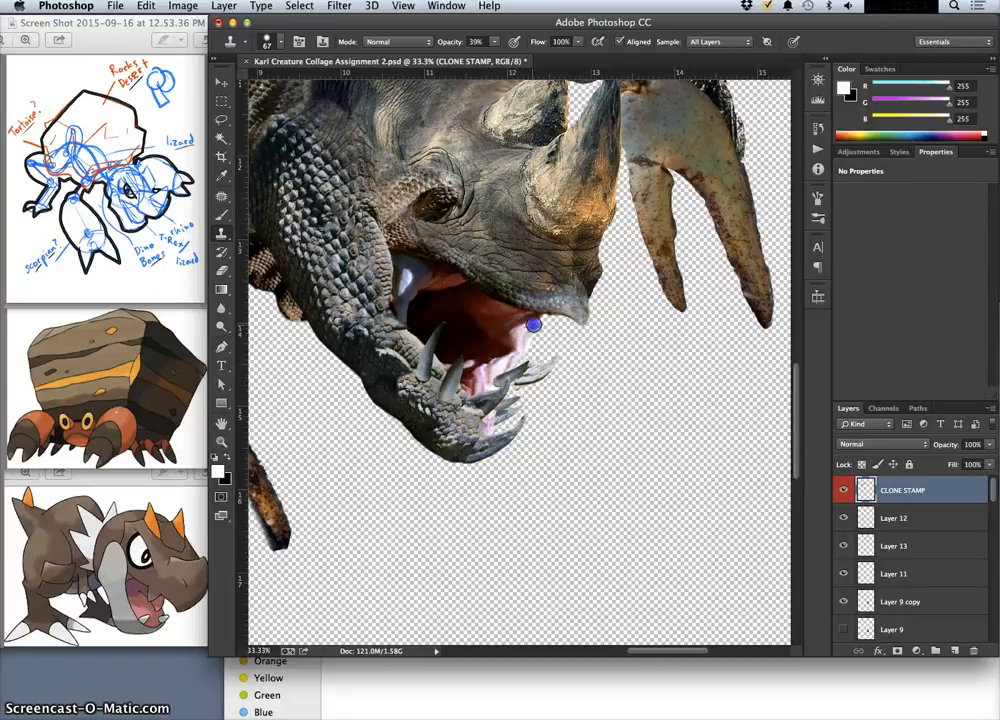
{"action": "left_click_drag", "start_coordinate": [488, 430], "coordinate": [475, 381]}
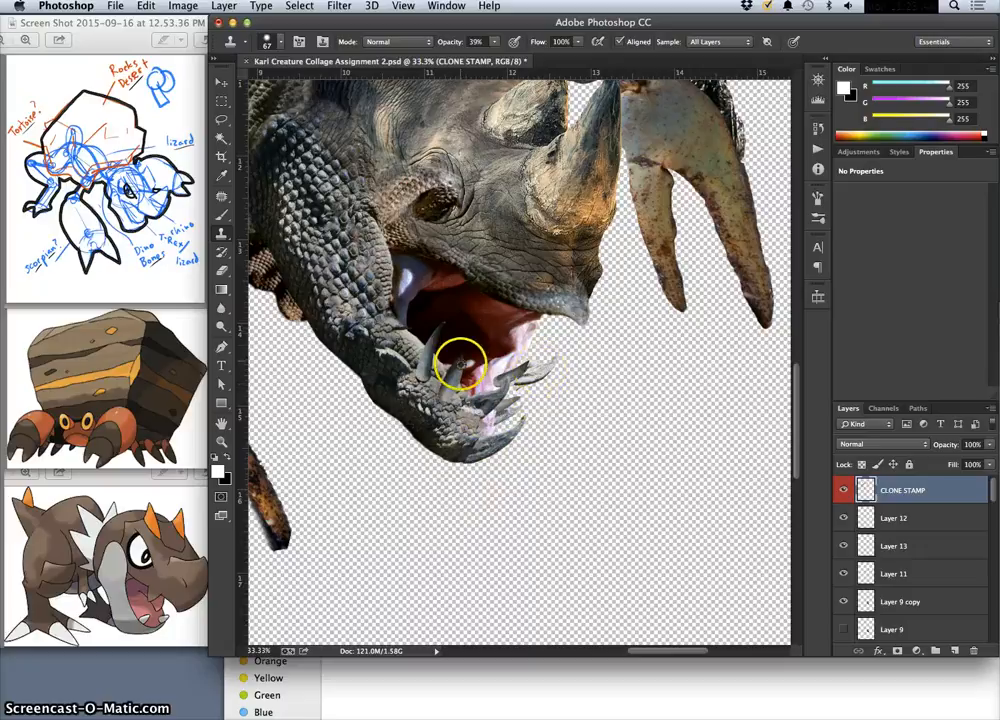
{"action": "left_click", "coordinate": [406, 281]}
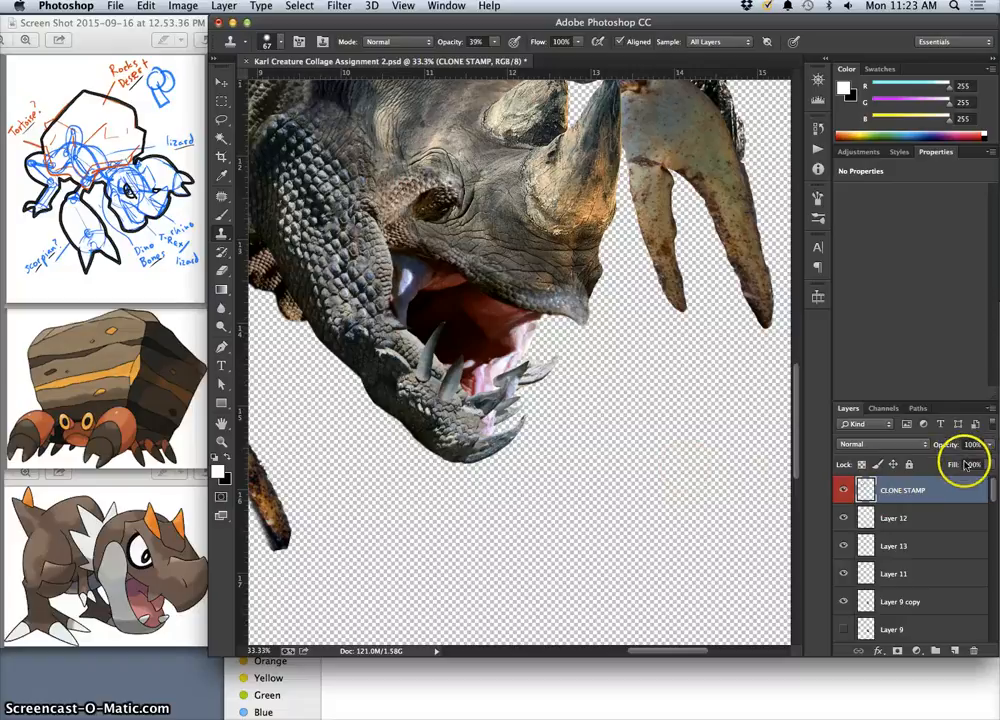
{"action": "left_click", "coordinate": [845, 490]}
{"action": "left_click", "coordinate": [846, 490]}
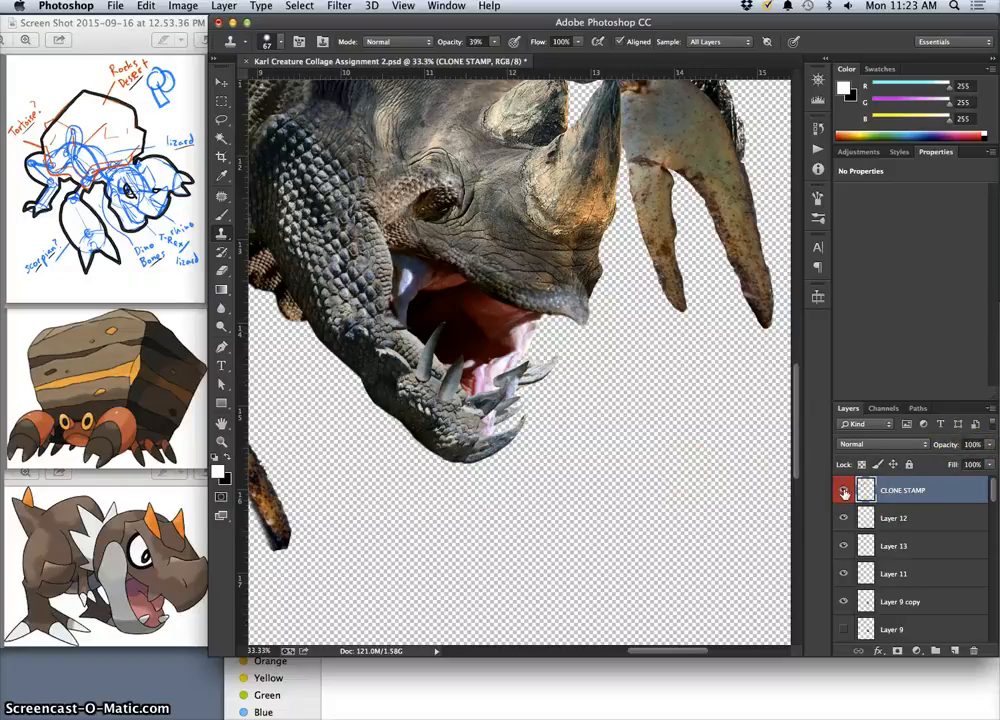
Clone pink flesh folds along the mouth's outer edge and behind the front teeth on the CLONE STAMP layer, using the 67 px brush.
{"action": "scroll", "coordinate": [567, 420], "scroll_direction": "up", "scroll_amount": 3}
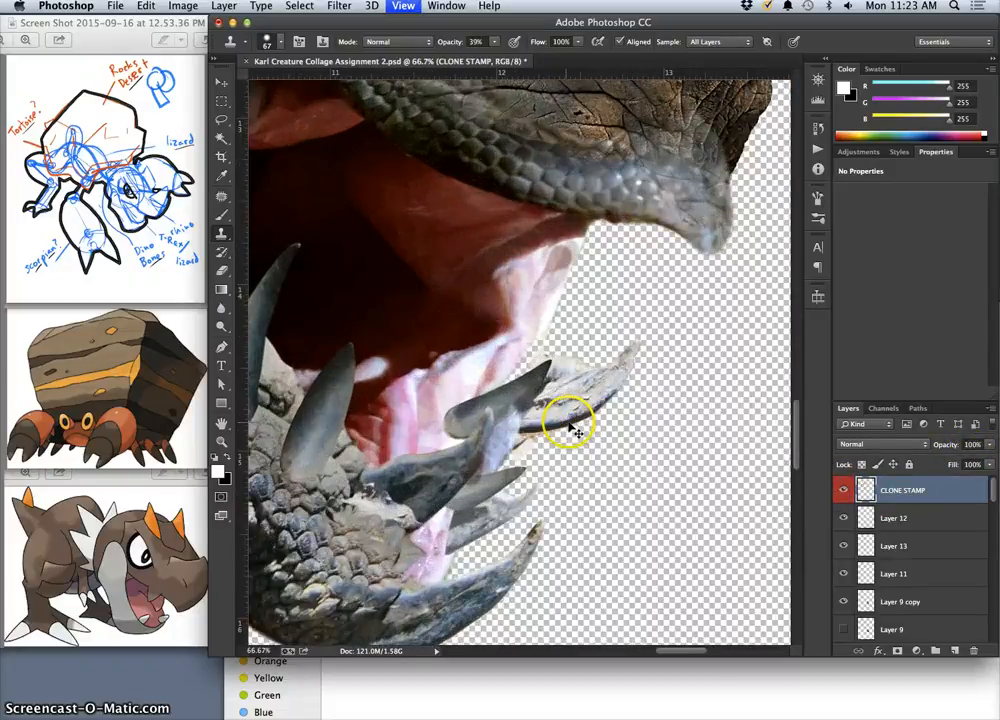
{"action": "left_click", "coordinate": [413, 414], "text": "alt"}
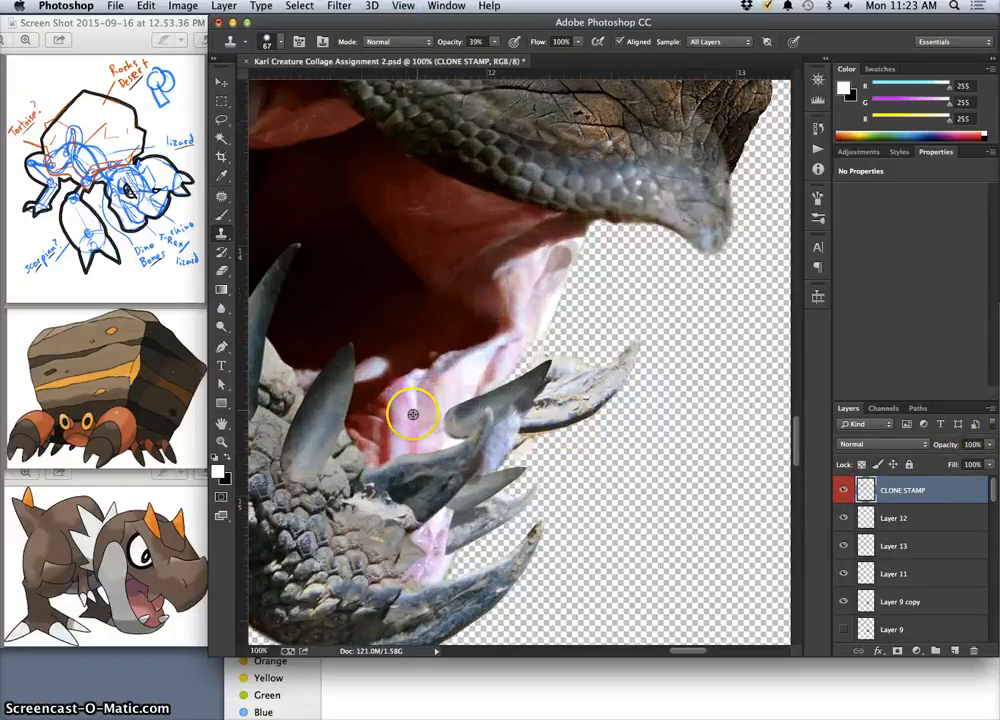
{"action": "mouse_move", "coordinate": [516, 367]}
{"action": "left_mouse_down"}
{"action": "mouse_move", "coordinate": [487, 394]}
{"action": "mouse_move", "coordinate": [505, 375]}
{"action": "mouse_move", "coordinate": [471, 386]}
{"action": "mouse_move", "coordinate": [514, 375]}
{"action": "mouse_move", "coordinate": [493, 381]}
{"action": "mouse_move", "coordinate": [509, 356]}
{"action": "mouse_move", "coordinate": [489, 389]}
{"action": "mouse_move", "coordinate": [545, 312]}
{"action": "mouse_move", "coordinate": [465, 430]}
{"action": "mouse_move", "coordinate": [407, 431]}
{"action": "left_mouse_up"}
{"action": "left_click", "coordinate": [409, 407], "text": "alt"}
{"action": "left_click", "coordinate": [407, 431], "text": "alt"}
{"action": "mouse_move", "coordinate": [545, 314]}
{"action": "left_mouse_down"}
{"action": "mouse_move", "coordinate": [533, 339]}
{"action": "mouse_move", "coordinate": [569, 246]}
{"action": "mouse_move", "coordinate": [555, 283]}
{"action": "left_mouse_up"}
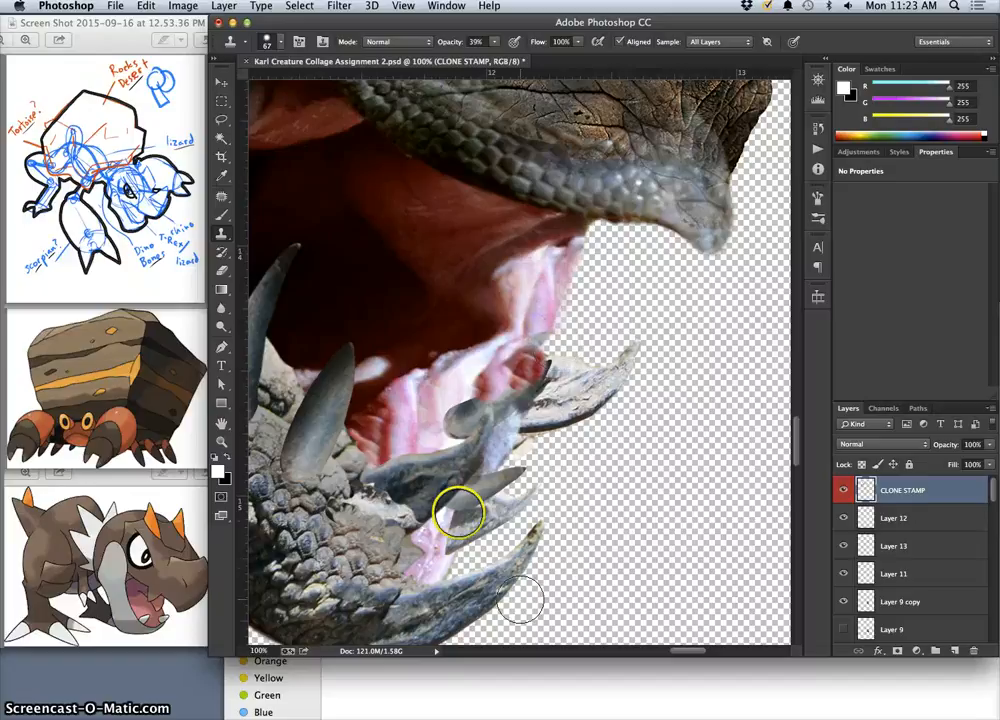
Set the Eraser to 67 px at 100% opacity and trim the cloned flesh that spills past the mouth's outer edge.
{"action": "left_click", "coordinate": [221, 278]}
{"action": "left_click", "coordinate": [580, 268]}
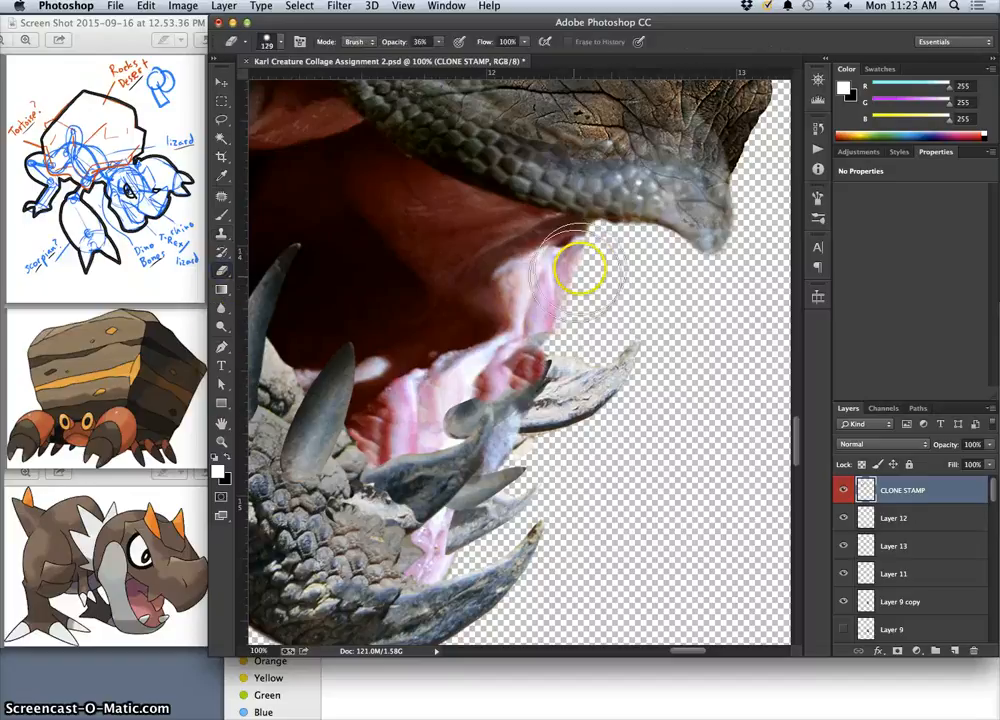
{"action": "left_click", "coordinate": [438, 42]}
{"action": "left_click", "coordinate": [267, 42]}
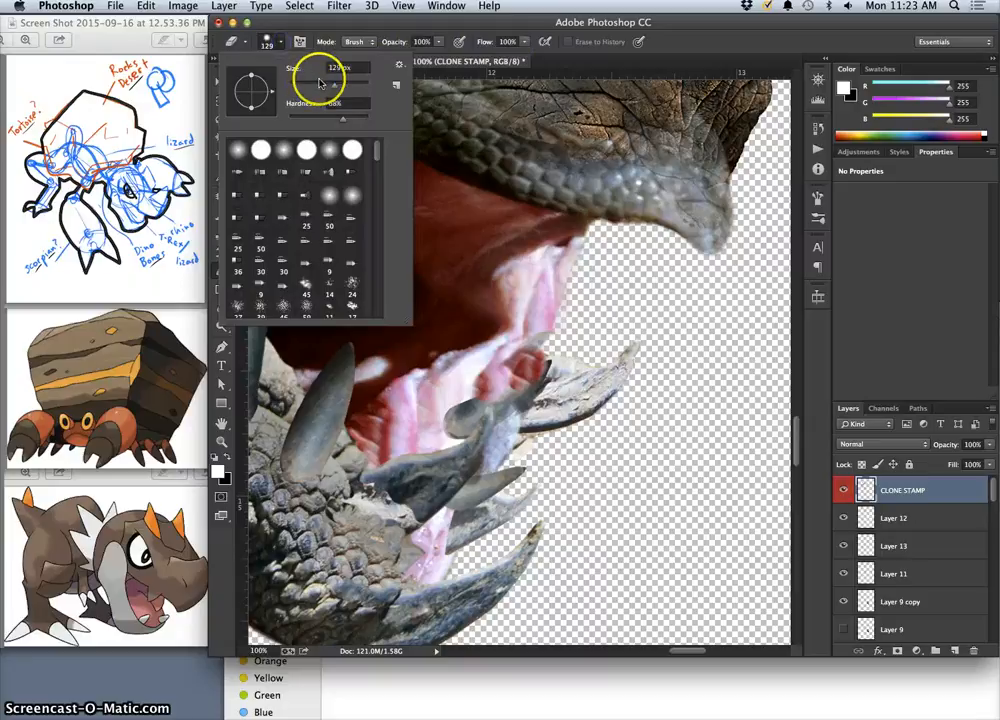
{"action": "left_click_drag", "start_coordinate": [318, 88], "coordinate": [300, 88]}
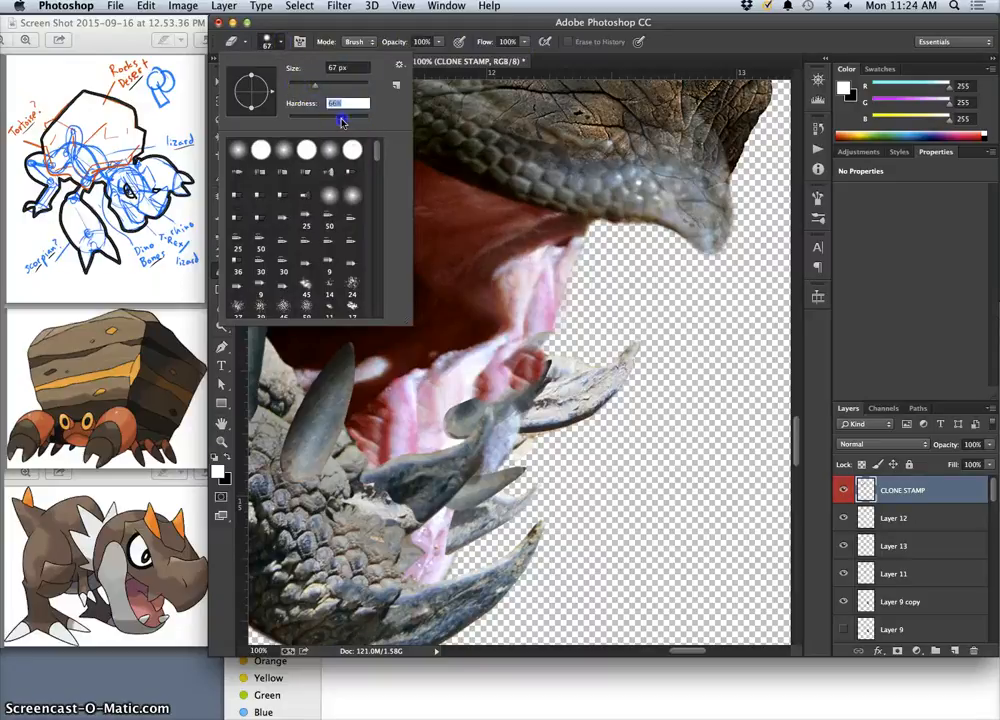
{"action": "left_click", "coordinate": [576, 252]}
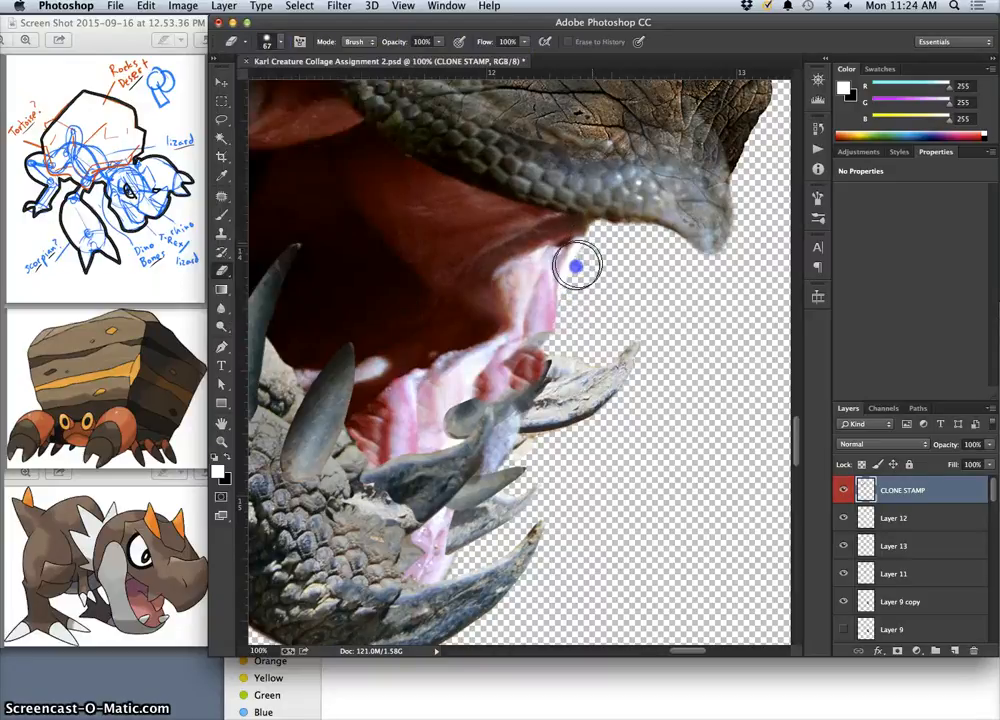
{"action": "left_click", "coordinate": [569, 324]}
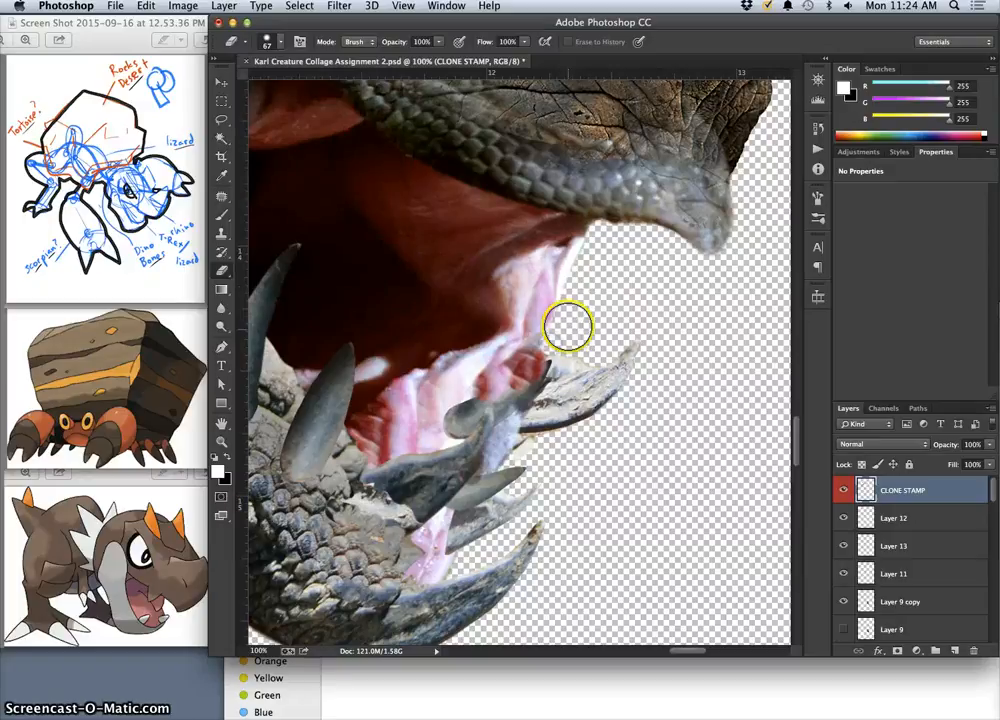
Erase the cloned flesh covering the dark front tooth in the lower jaw.
{"action": "left_click", "coordinate": [545, 372]}
{"action": "mouse_move", "coordinate": [532, 390]}
{"action": "left_mouse_down"}
{"action": "mouse_move", "coordinate": [522, 382]}
{"action": "mouse_move", "coordinate": [500, 400]}
{"action": "left_mouse_up"}
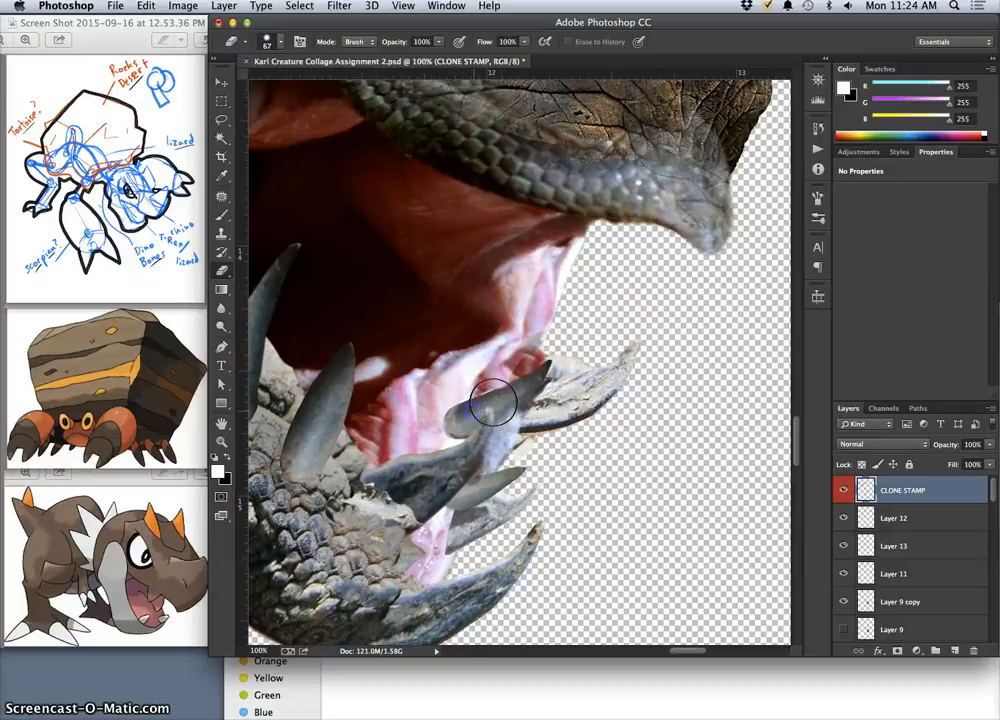
{"action": "left_click", "coordinate": [526, 390]}
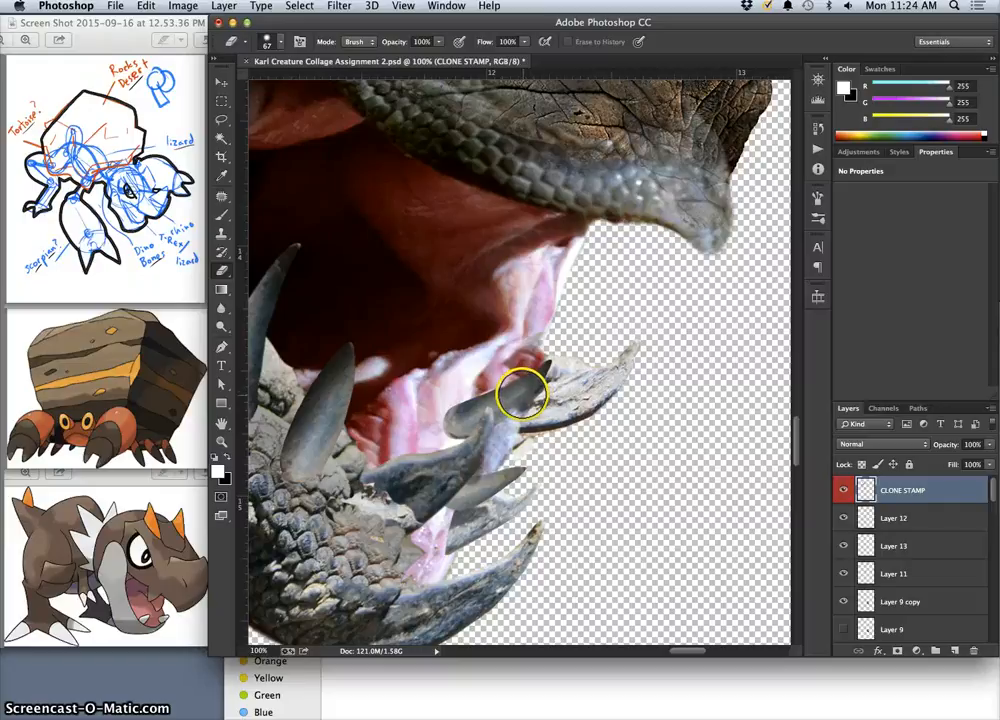
{"action": "left_click_drag", "start_coordinate": [523, 396], "coordinate": [520, 405]}
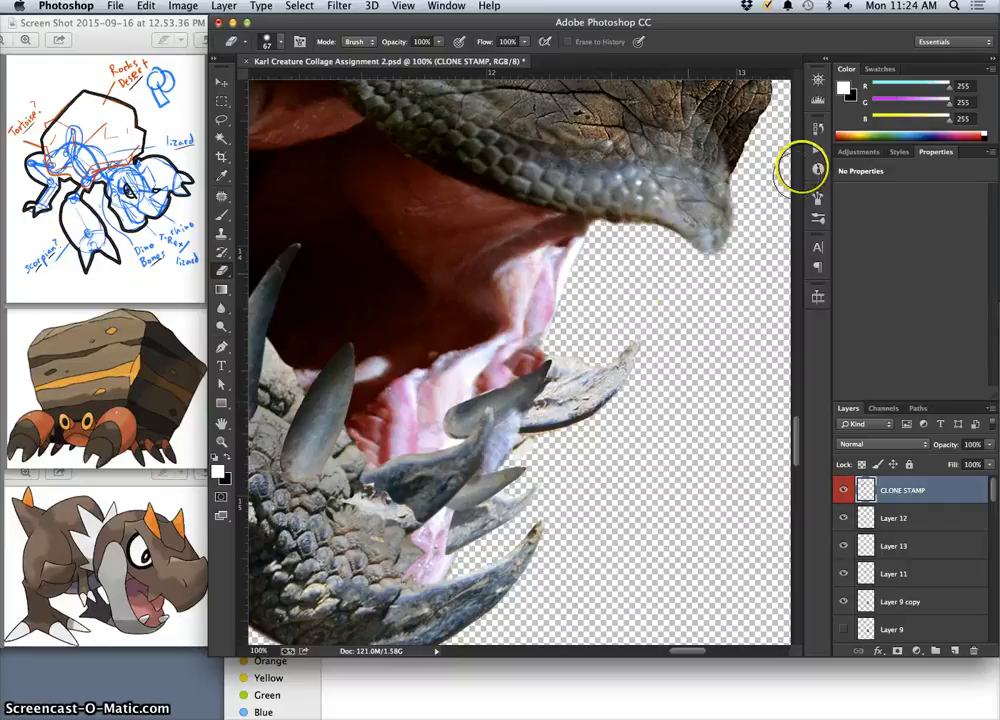
Step back one eraser stroke in the history and clean the cloned flesh off the neighbouring lower teeth.
{"action": "left_click", "coordinate": [816, 130]}
{"action": "left_click", "coordinate": [710, 522]}
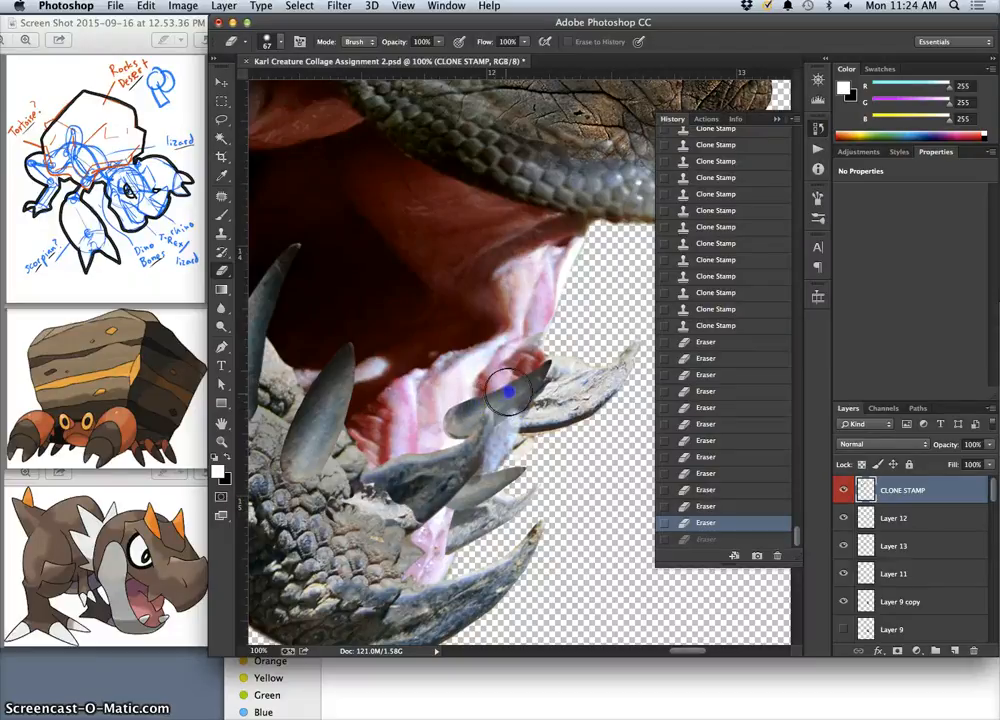
{"action": "mouse_move", "coordinate": [454, 421]}
{"action": "left_mouse_down"}
{"action": "mouse_move", "coordinate": [520, 422]}
{"action": "mouse_move", "coordinate": [507, 440]}
{"action": "mouse_move", "coordinate": [488, 429]}
{"action": "mouse_move", "coordinate": [473, 462]}
{"action": "mouse_move", "coordinate": [487, 422]}
{"action": "mouse_move", "coordinate": [463, 466]}
{"action": "left_mouse_up"}
{"action": "key", "text": "super+z"}
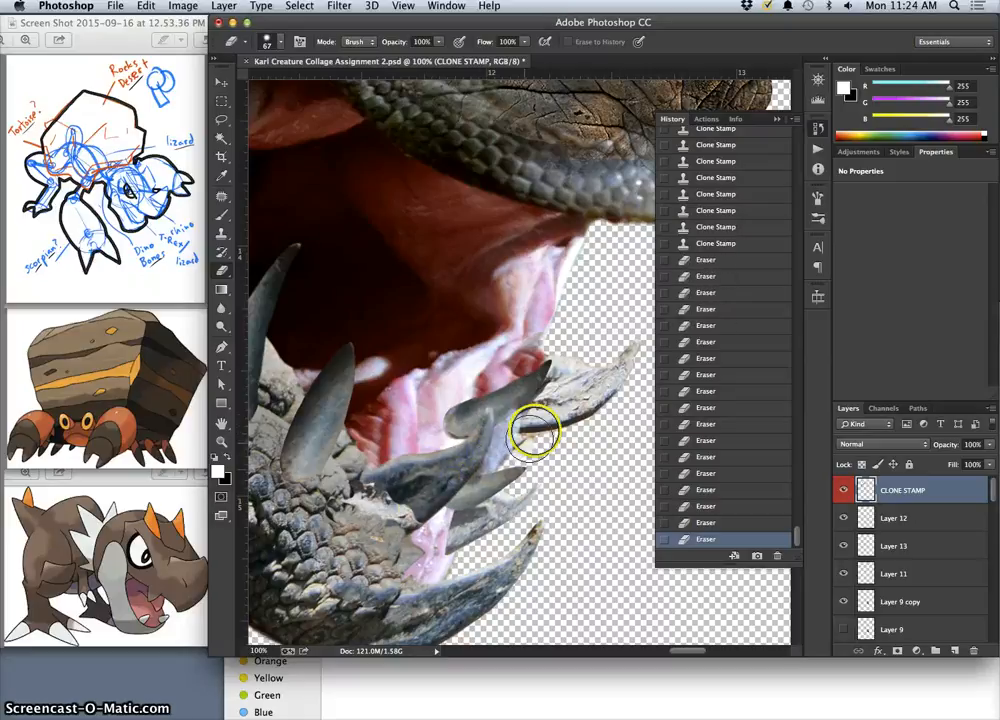
{"action": "mouse_move", "coordinate": [536, 431]}
{"action": "left_mouse_down"}
{"action": "mouse_move", "coordinate": [520, 418]}
{"action": "mouse_move", "coordinate": [556, 410]}
{"action": "left_mouse_up"}
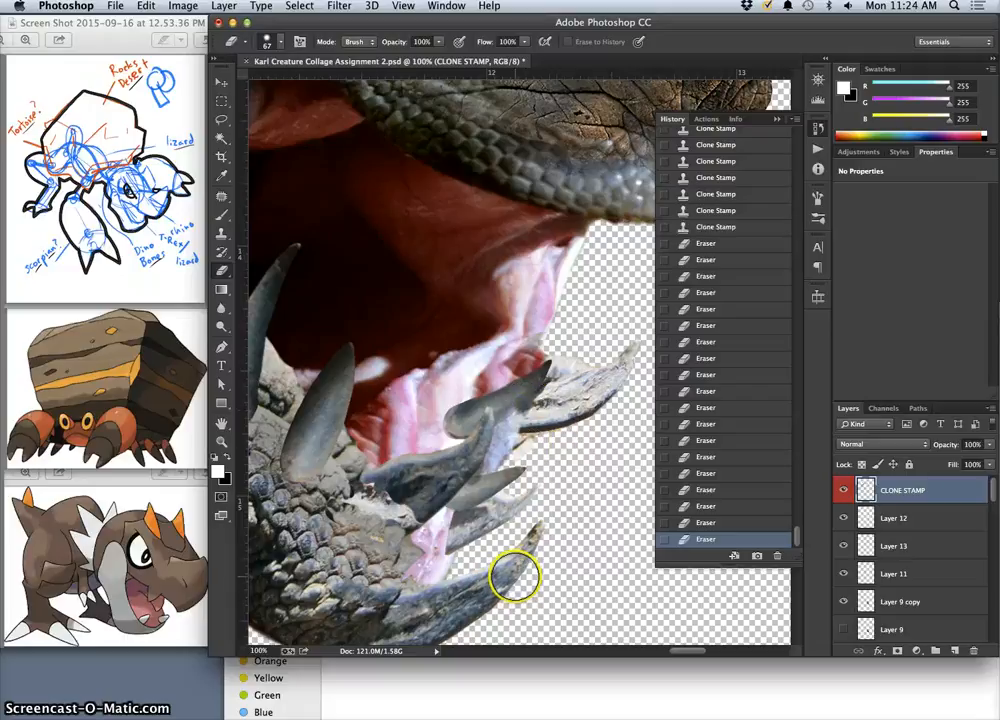
Examine the whole creature collage at 8.33% zoom with the History list closed.
{"action": "key", "text": "super+minus"}
{"action": "key", "text": "super+minus"}
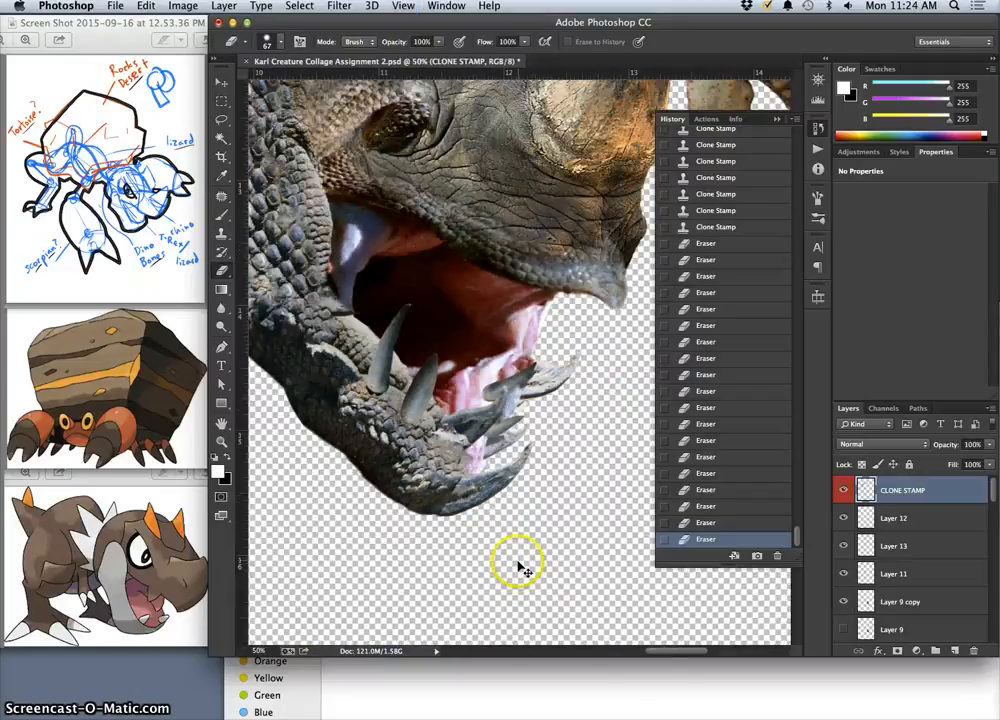
{"action": "key", "text": "super+minus"}
{"action": "key", "text": "super+minus"}
{"action": "key", "text": "super+minus"}
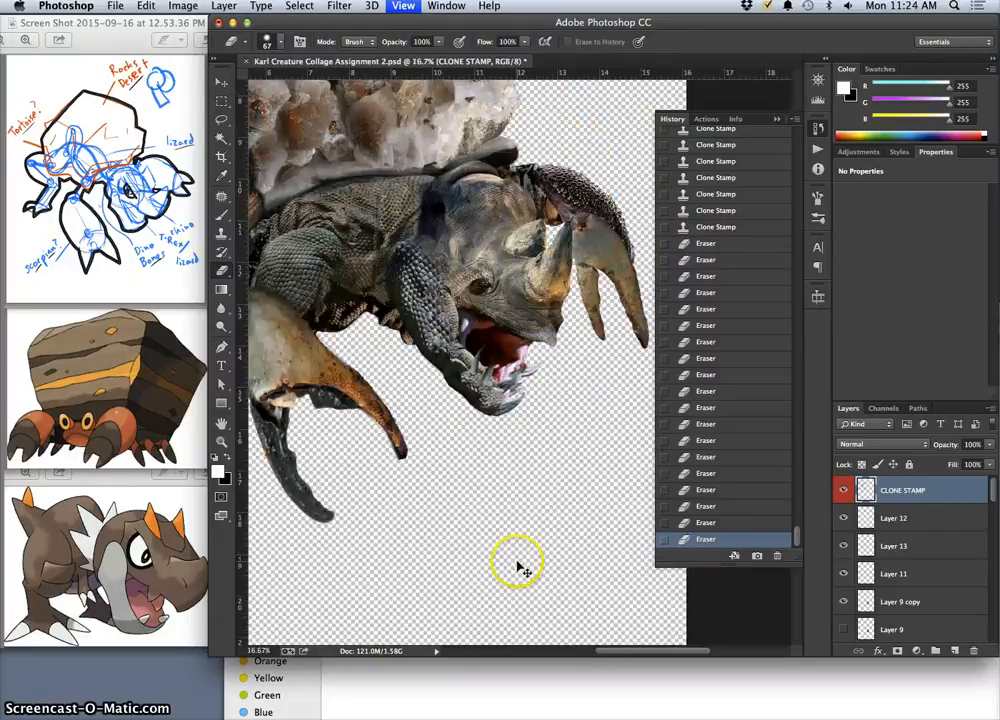
{"action": "key", "text": "super+minus"}
{"action": "key", "text": "super+minus"}
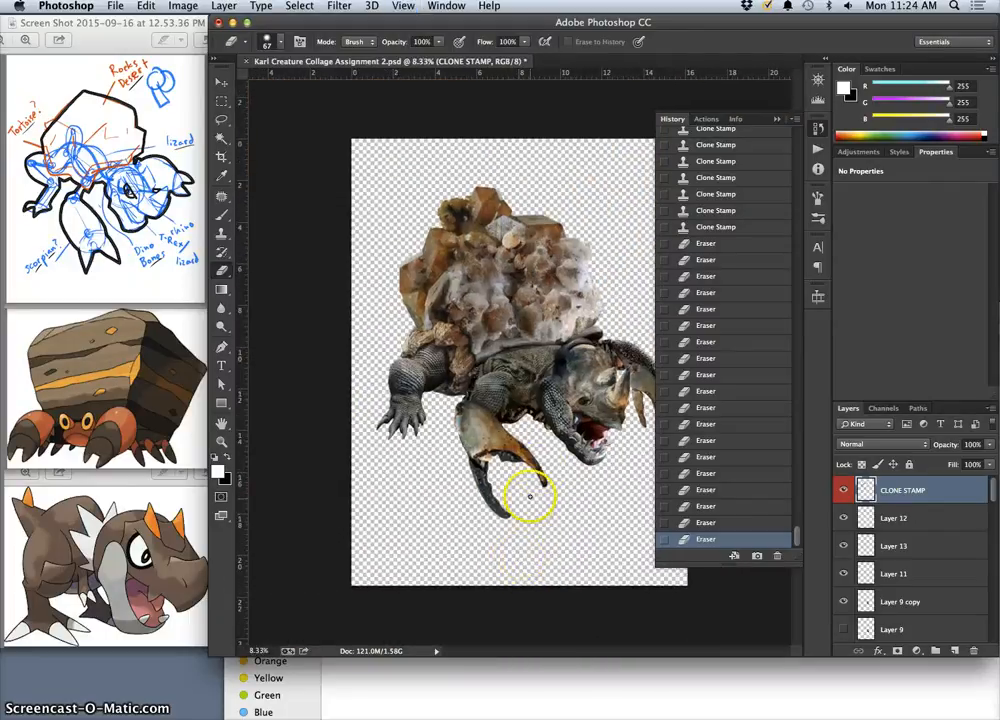
{"action": "left_click", "coordinate": [777, 118]}
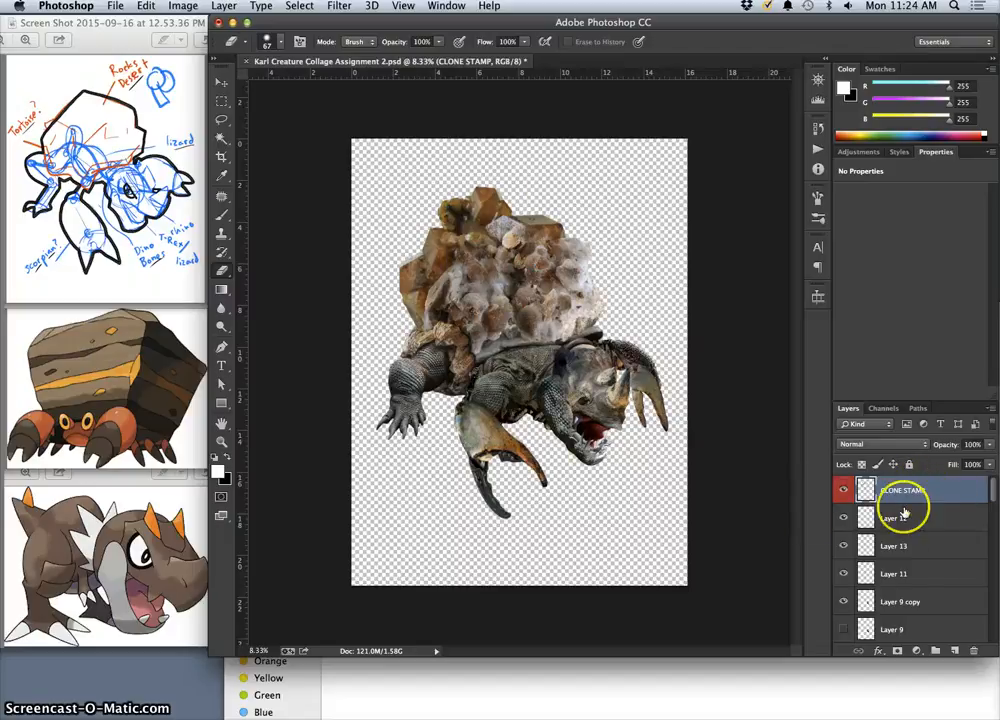
Check the creature against the Background, grey Layer 22 and white Layer 25 backdrops, hiding each one again.
{"action": "mouse_move", "coordinate": [993, 495]}
{"action": "left_mouse_down"}
{"action": "mouse_move", "coordinate": [993, 610]}
{"action": "mouse_move", "coordinate": [995, 470]}
{"action": "mouse_move", "coordinate": [974, 645]}
{"action": "left_mouse_up"}
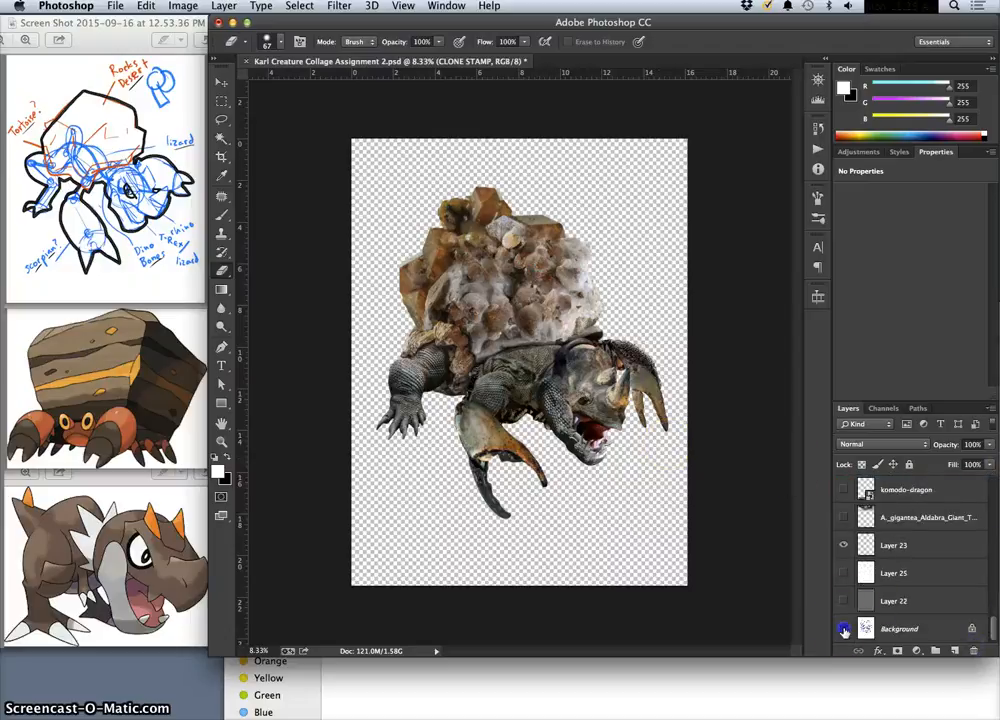
{"action": "left_click", "coordinate": [843, 629]}
{"action": "left_click", "coordinate": [843, 629]}
{"action": "left_click", "coordinate": [843, 601]}
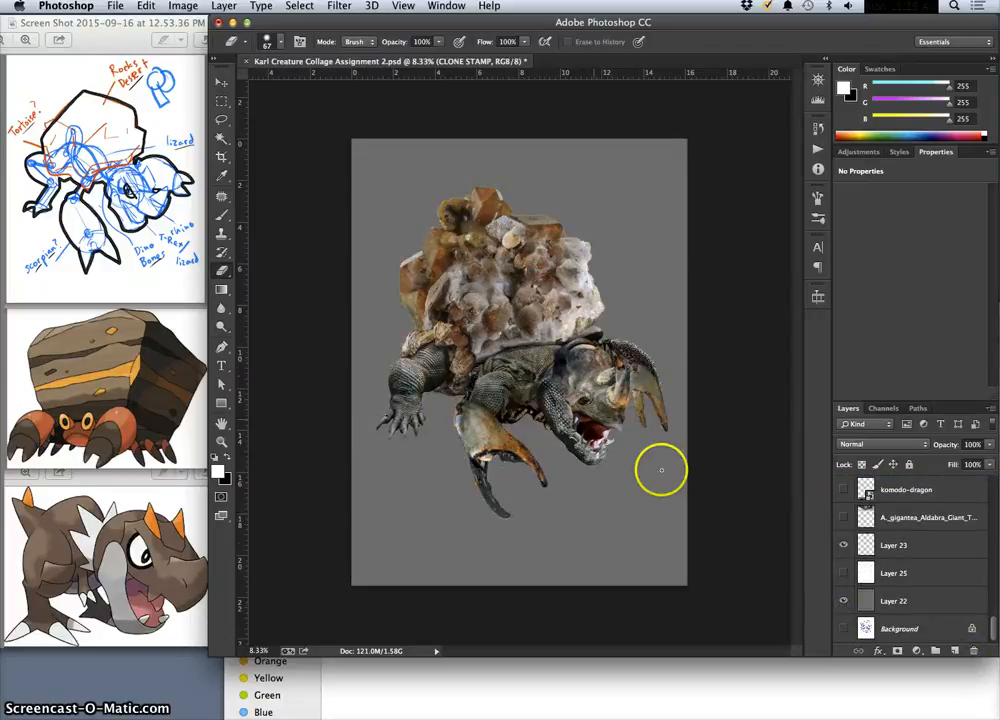
{"action": "left_click", "coordinate": [843, 601]}
{"action": "left_click", "coordinate": [844, 575]}
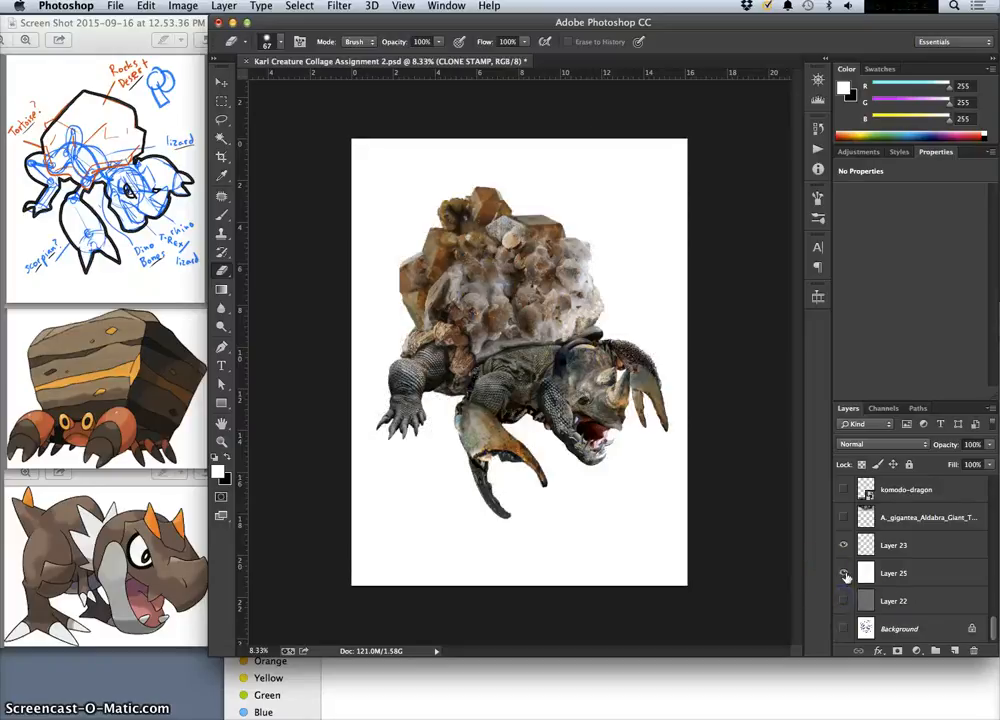
{"action": "left_click", "coordinate": [844, 575]}
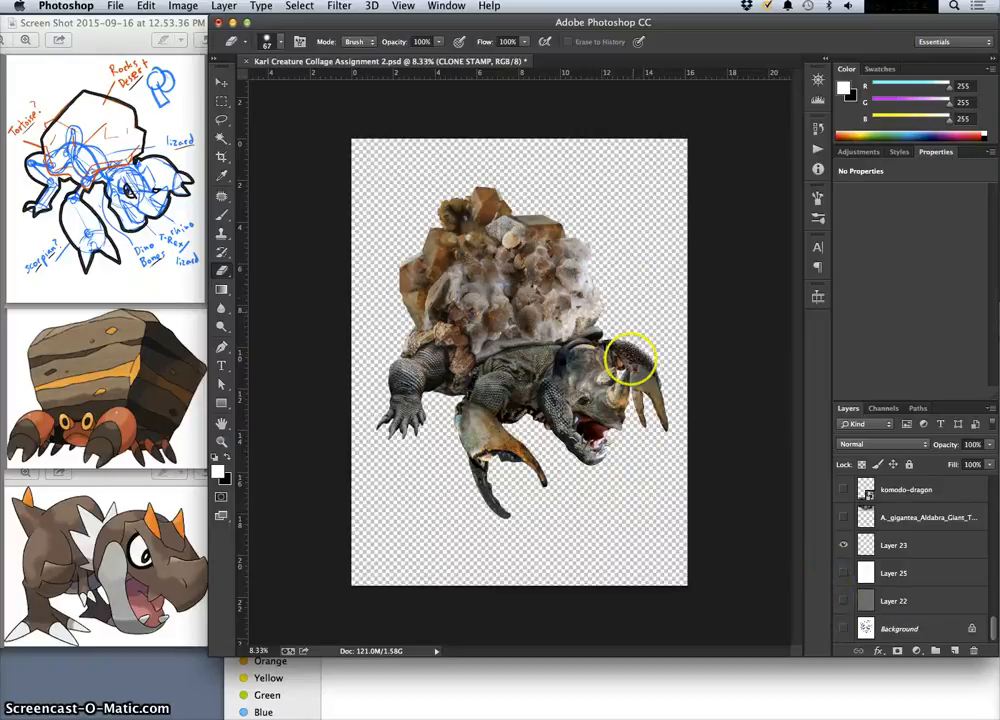
Merge all visible layers into a new layer above CLONE STAMP while keeping the original layers.
{"action": "scroll", "coordinate": [982, 580], "scroll_direction": "up", "scroll_amount": 10}
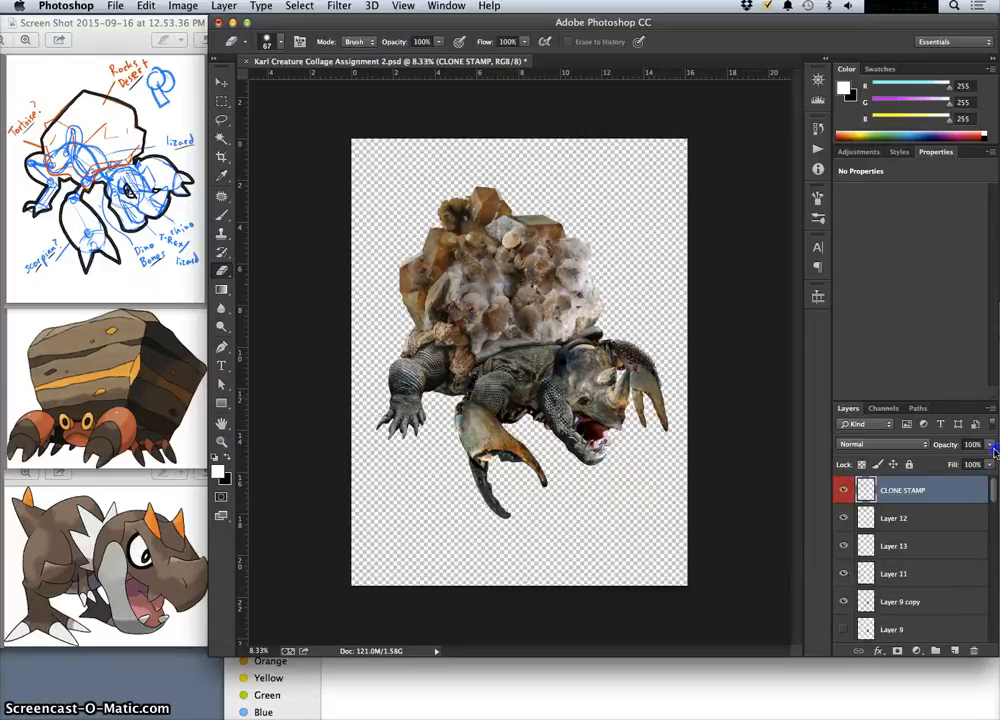
{"action": "left_click", "coordinate": [955, 494]}
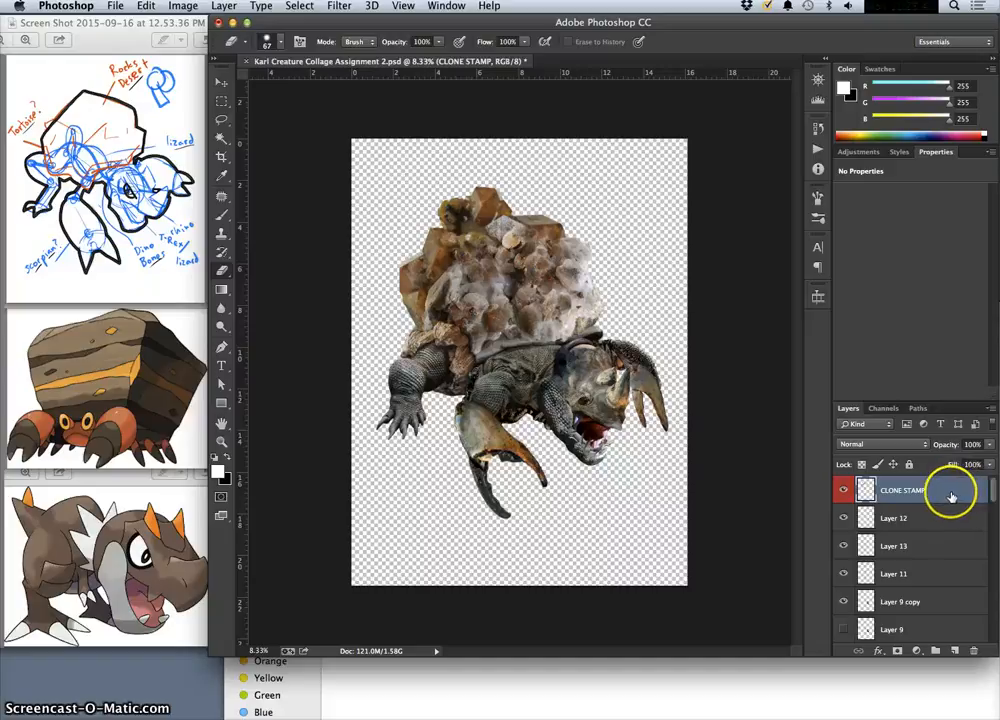
{"action": "left_click", "coordinate": [224, 6]}
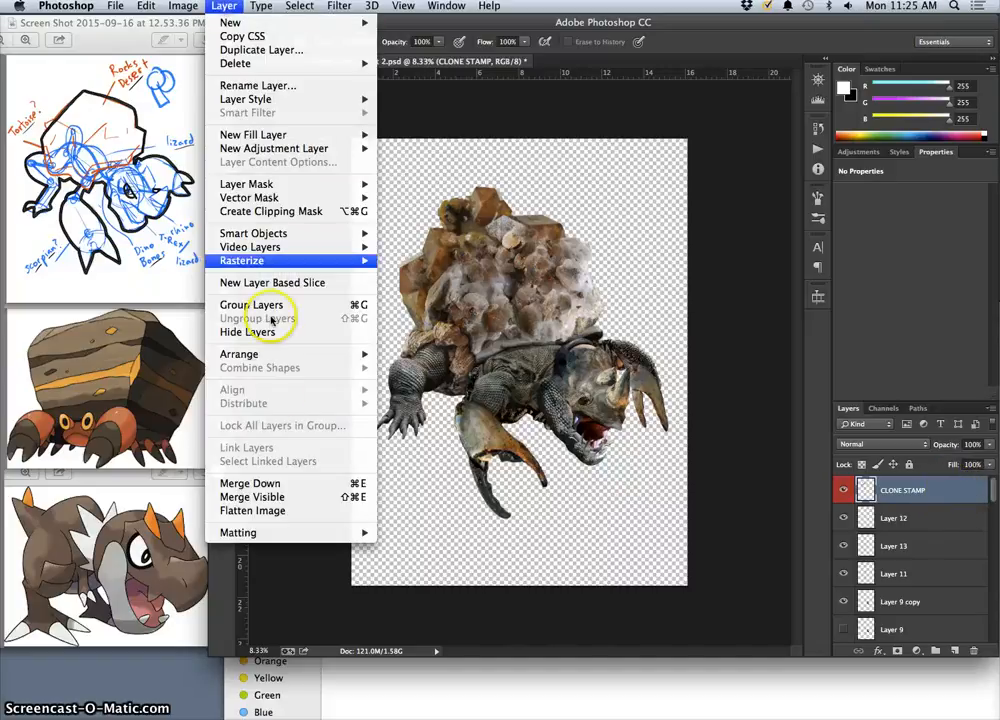
{"action": "left_click", "coordinate": [276, 499], "text": "alt"}
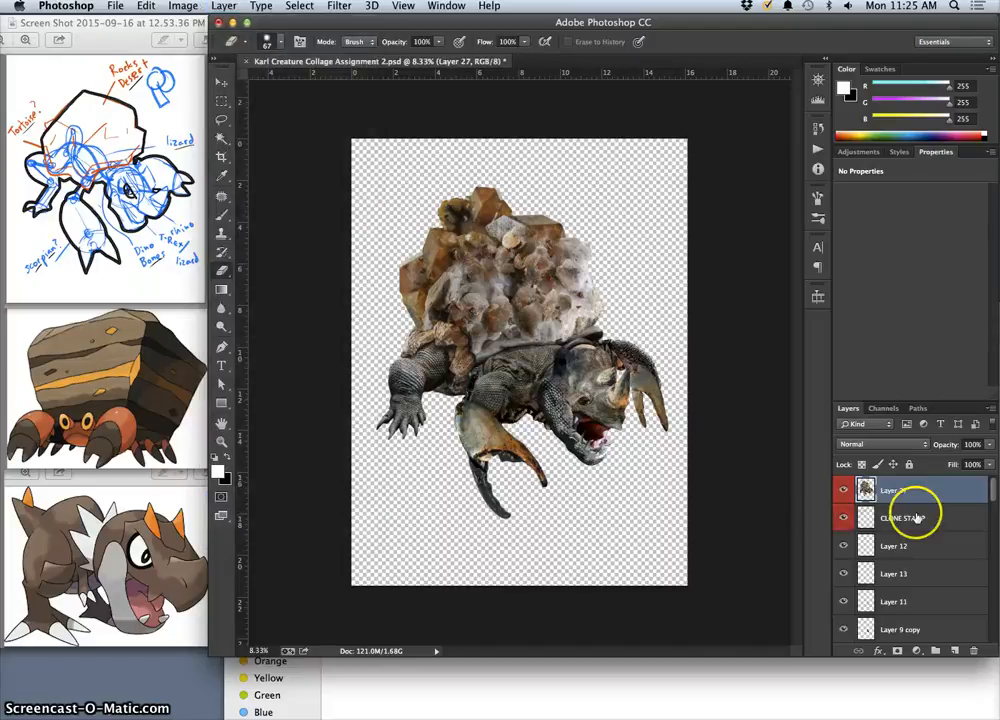
Compare the collage with the new merged layer hidden and shown.
{"action": "left_click", "coordinate": [845, 492]}
{"action": "left_click", "coordinate": [845, 492]}
{"action": "left_click", "coordinate": [845, 492]}
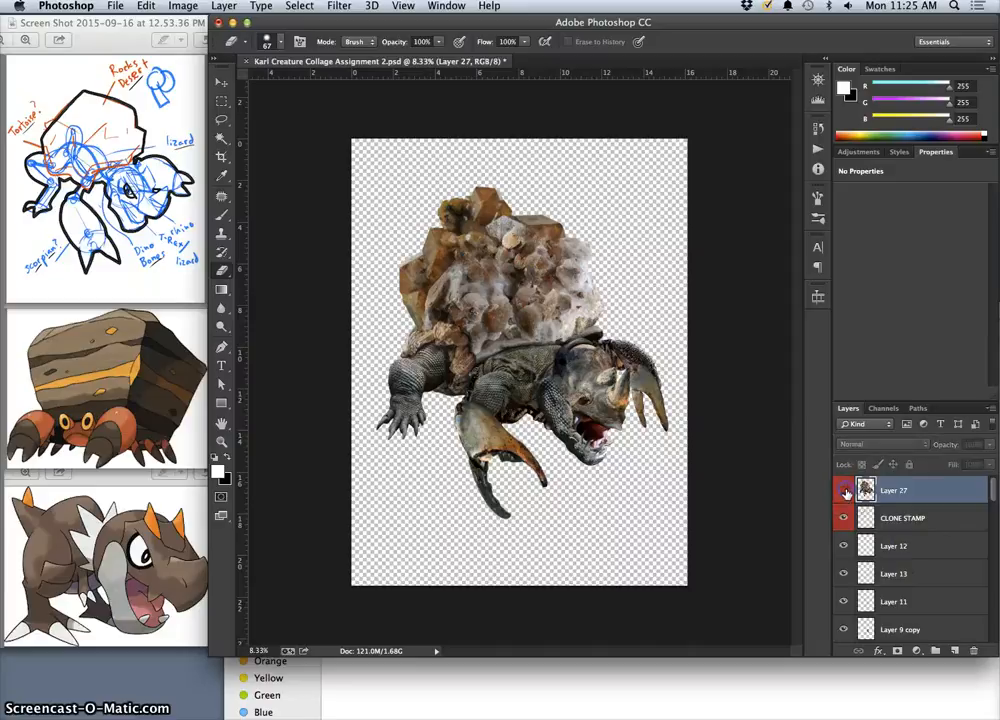
{"action": "left_click", "coordinate": [845, 492]}
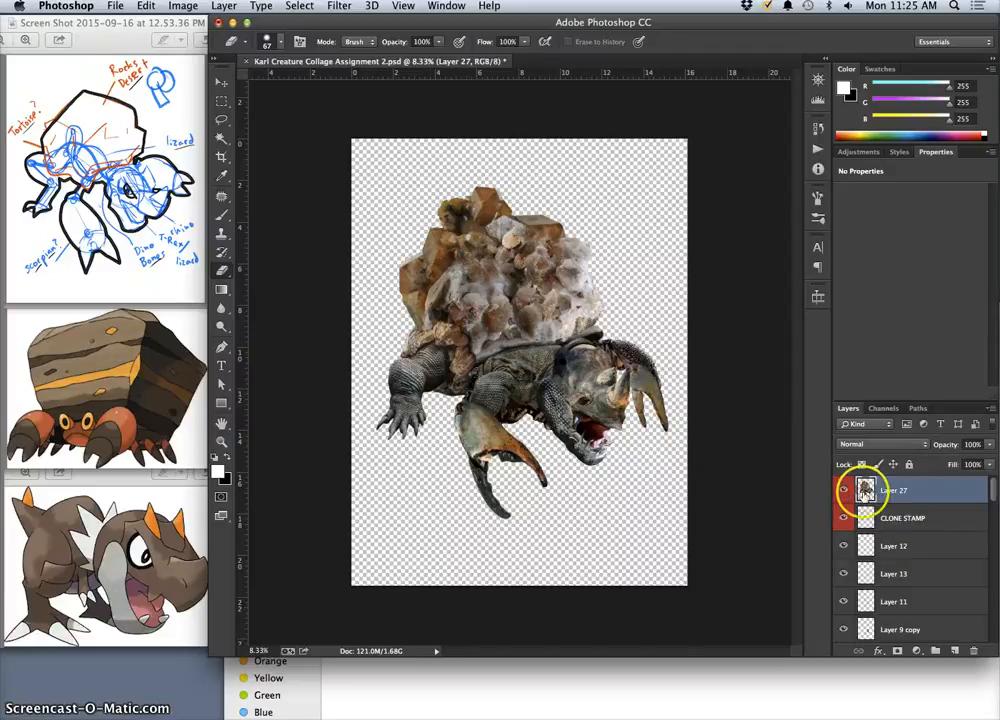
Apply Levels to the merged creature layer with input levels 8, 1.24 and 240 and a white output level of 253.
{"action": "left_click", "coordinate": [183, 6]}
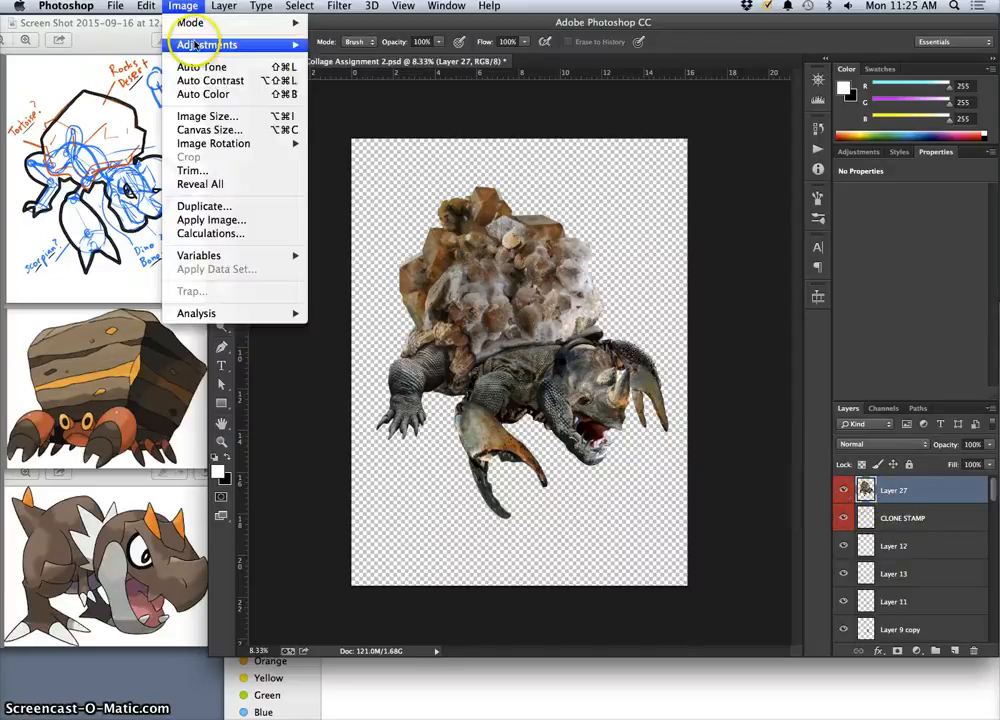
{"action": "mouse_move", "coordinate": [244, 45]}
{"action": "left_click", "coordinate": [356, 64]}
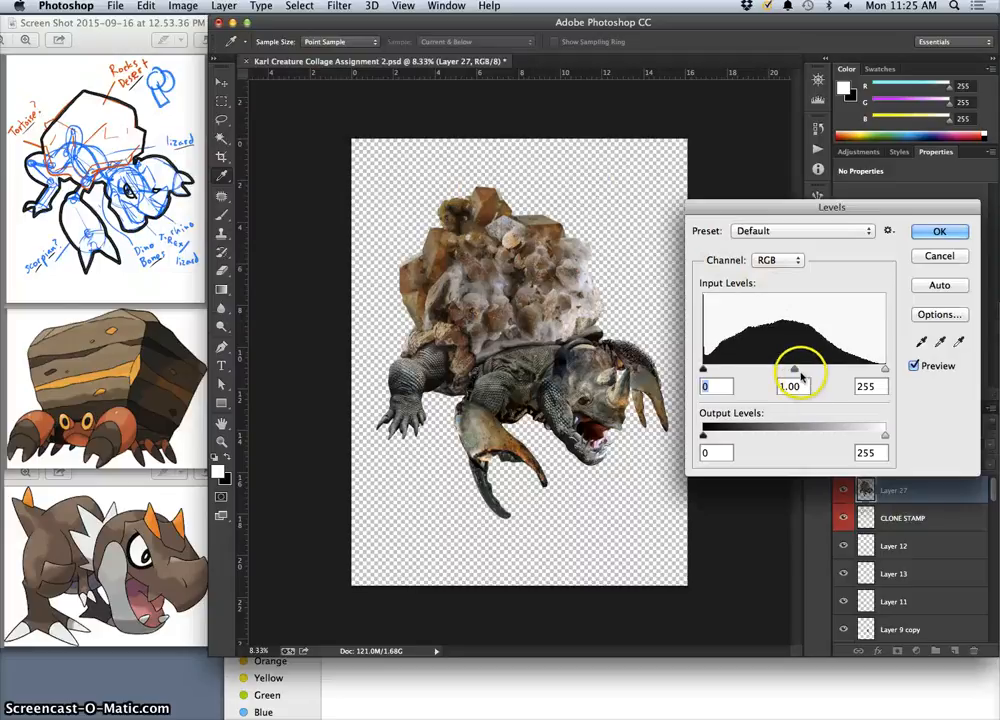
{"action": "mouse_move", "coordinate": [792, 368]}
{"action": "left_mouse_down"}
{"action": "mouse_move", "coordinate": [815, 371]}
{"action": "mouse_move", "coordinate": [781, 371]}
{"action": "left_mouse_up"}
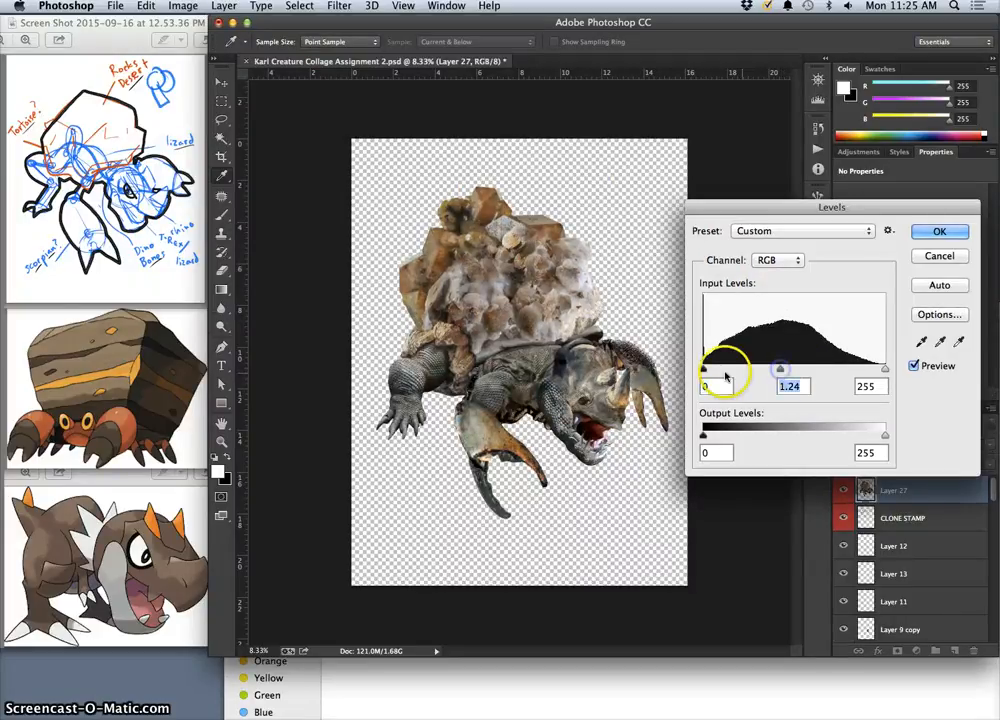
{"action": "left_click", "coordinate": [709, 370]}
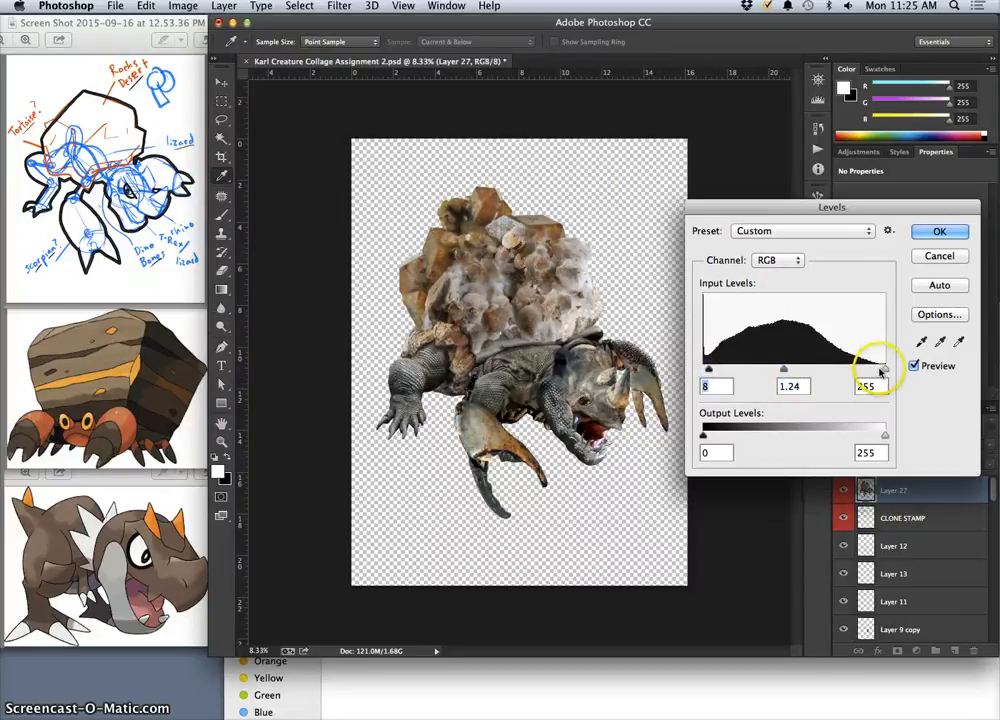
{"action": "mouse_move", "coordinate": [884, 369]}
{"action": "left_mouse_down"}
{"action": "mouse_move", "coordinate": [861, 370]}
{"action": "mouse_move", "coordinate": [875, 368]}
{"action": "left_mouse_up"}
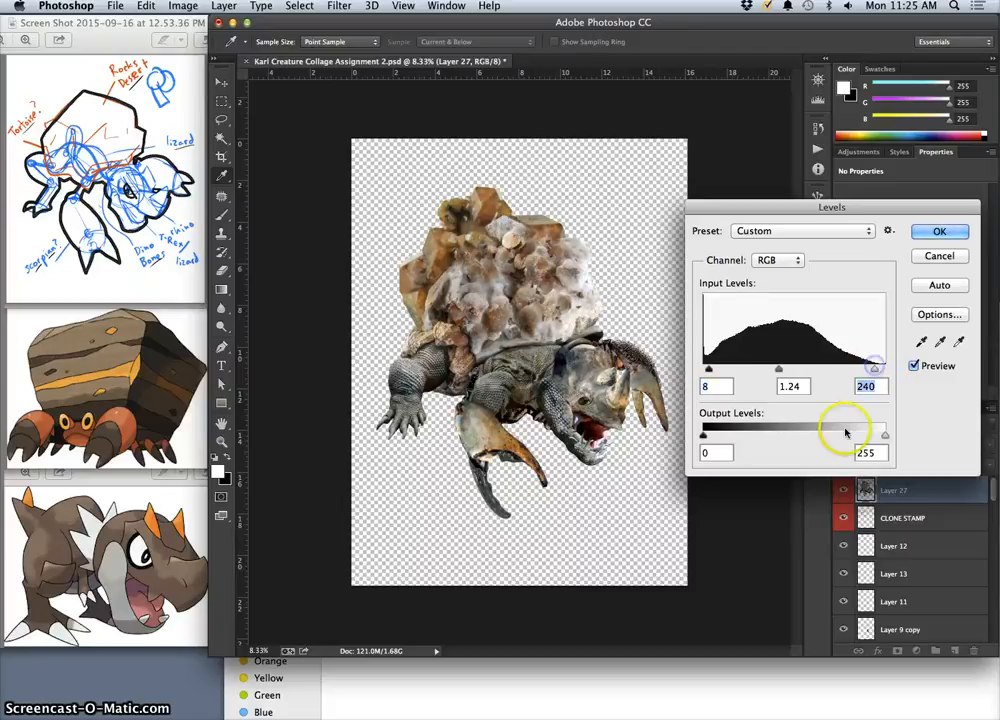
{"action": "left_click_drag", "start_coordinate": [884, 436], "coordinate": [876, 437]}
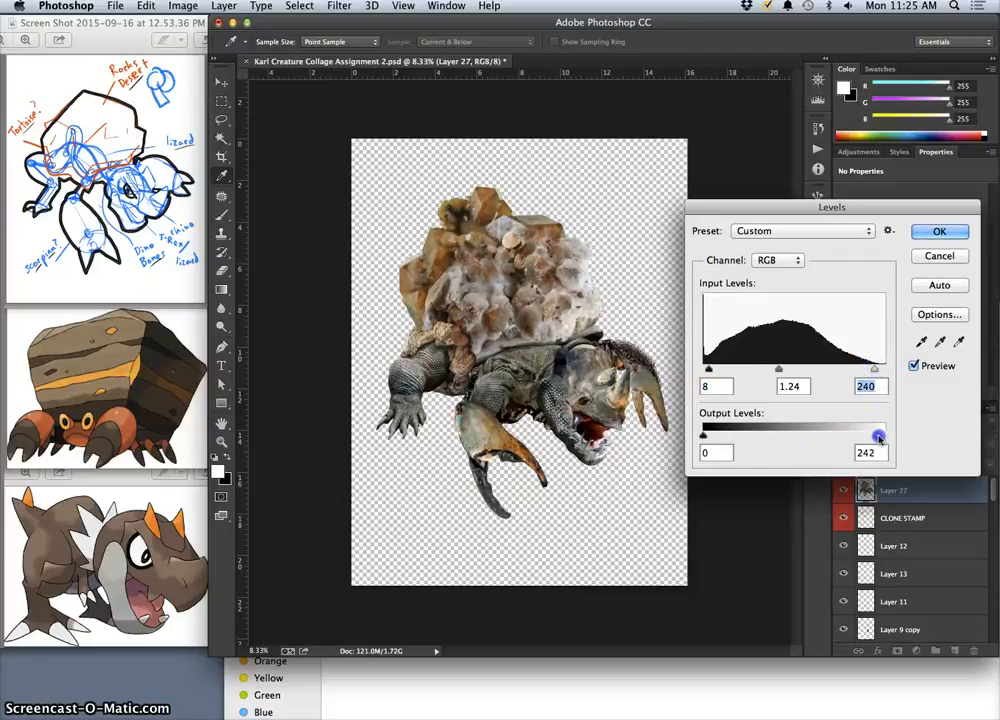
{"action": "left_click", "coordinate": [940, 231]}
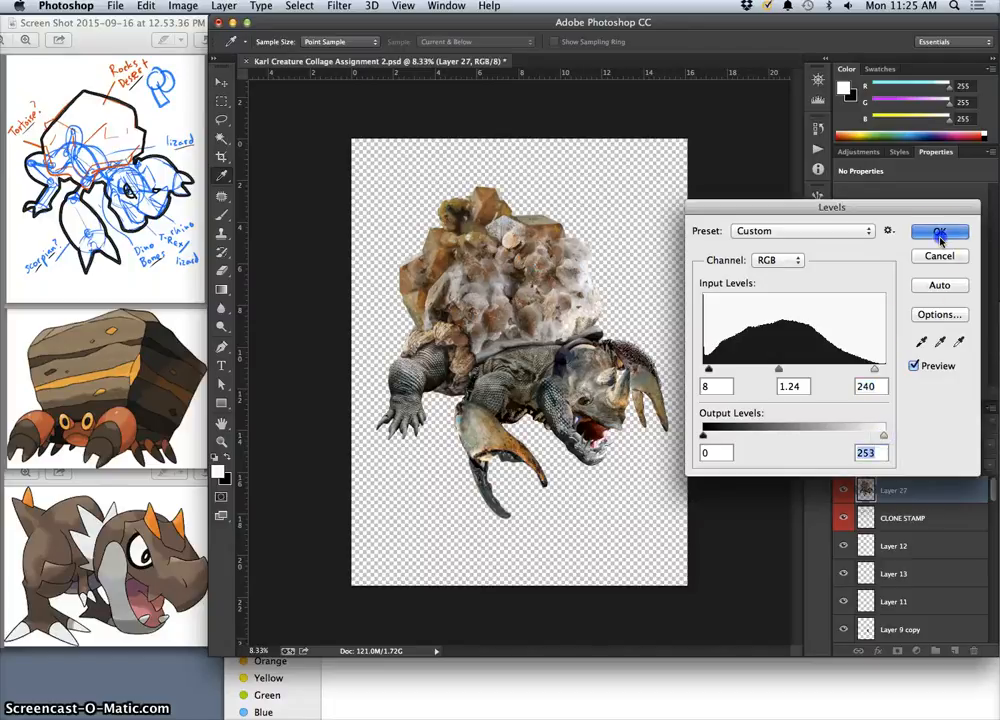
Apply Hue/Saturation to the merged creature layer with saturation +16 and lightness -5, fine-tuning the hue slightly.
{"action": "key", "text": "b"}
{"action": "left_click", "coordinate": [183, 6]}
{"action": "mouse_move", "coordinate": [190, 45]}
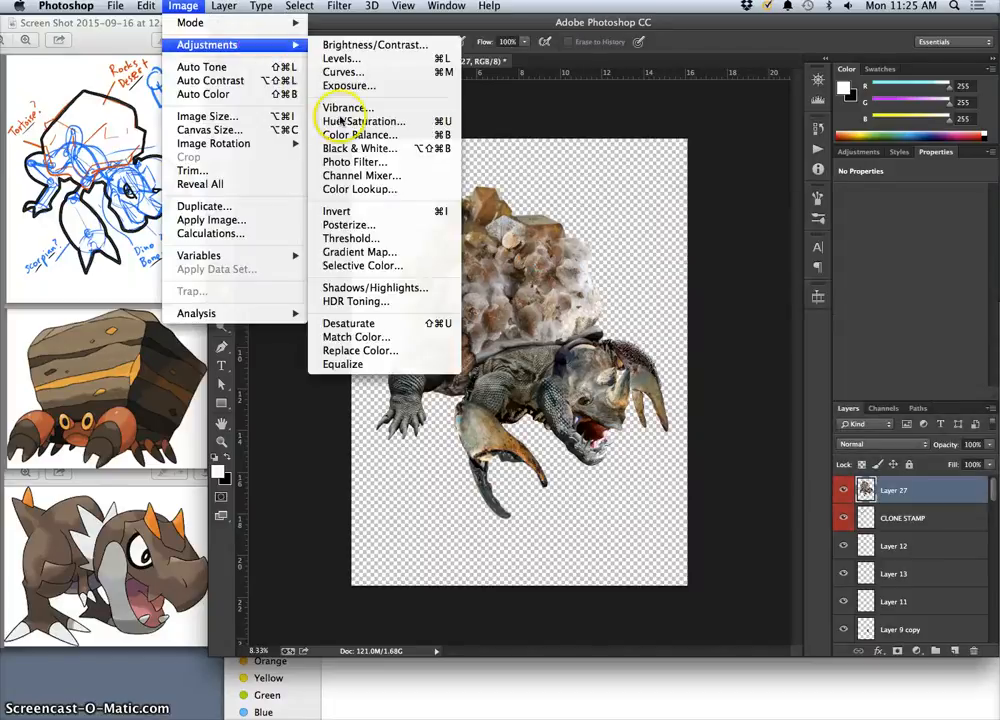
{"action": "left_click", "coordinate": [283, 183]}
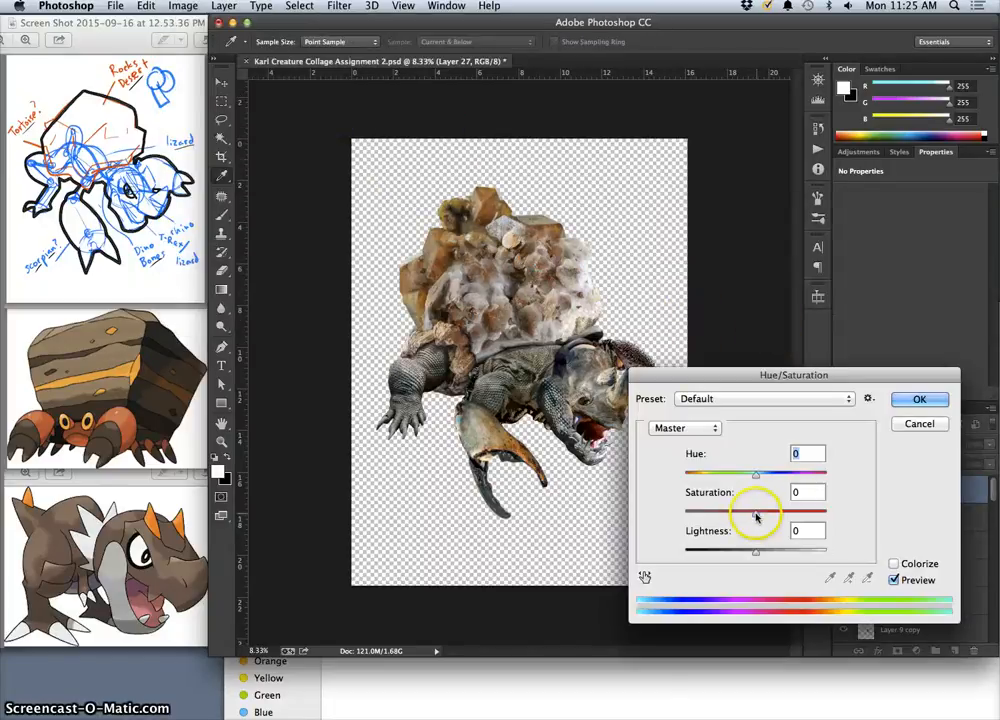
{"action": "left_click_drag", "start_coordinate": [760, 518], "coordinate": [773, 516]}
{"action": "left_click_drag", "start_coordinate": [747, 375], "coordinate": [806, 272]}
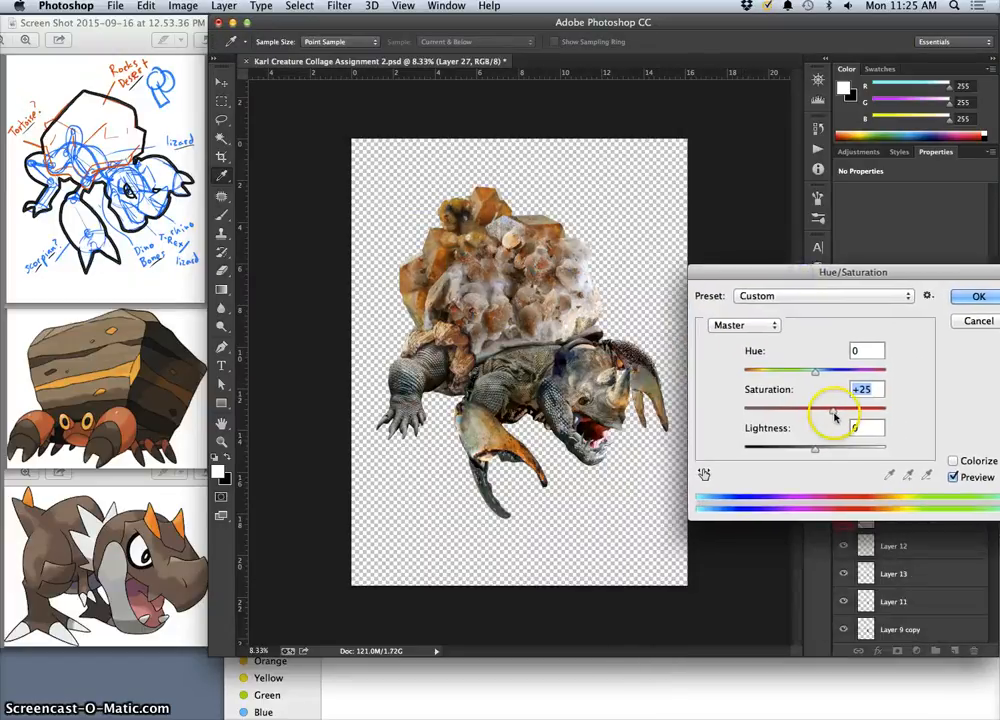
{"action": "mouse_move", "coordinate": [829, 415]}
{"action": "left_mouse_down"}
{"action": "mouse_move", "coordinate": [760, 417]}
{"action": "mouse_move", "coordinate": [827, 421]}
{"action": "left_mouse_up"}
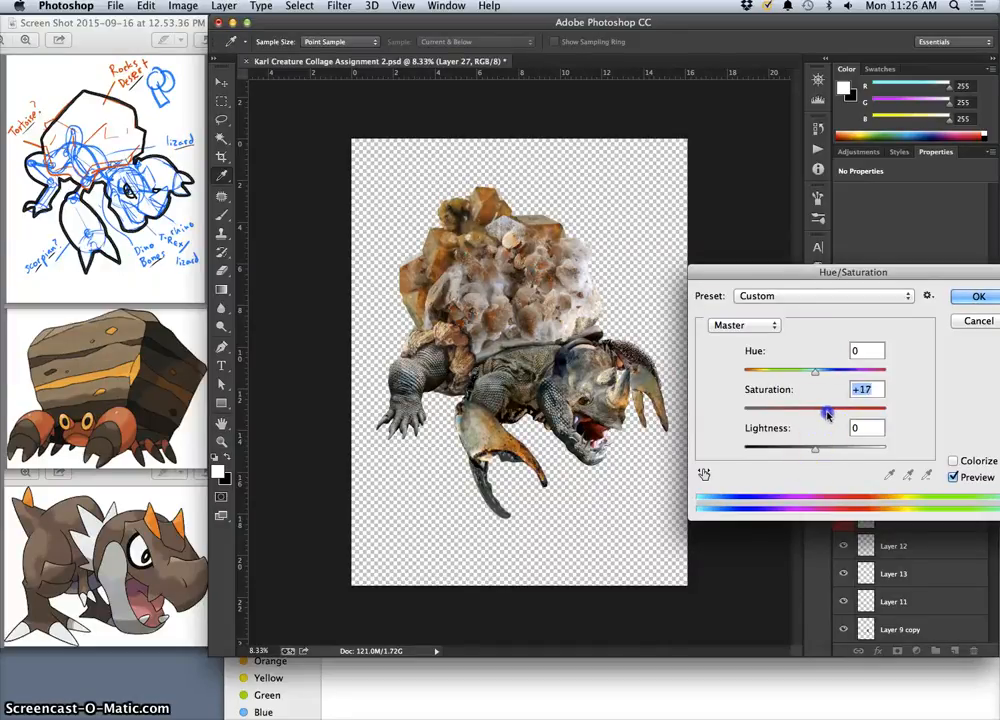
{"action": "left_click_drag", "start_coordinate": [827, 414], "coordinate": [825, 414]}
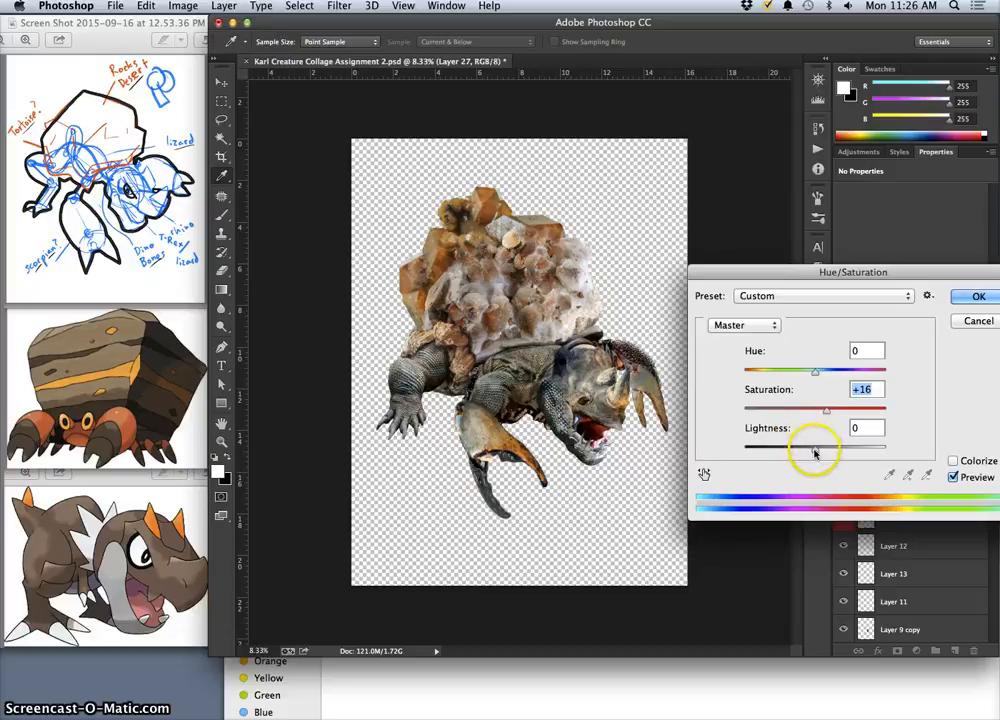
{"action": "left_click_drag", "start_coordinate": [815, 453], "coordinate": [813, 454]}
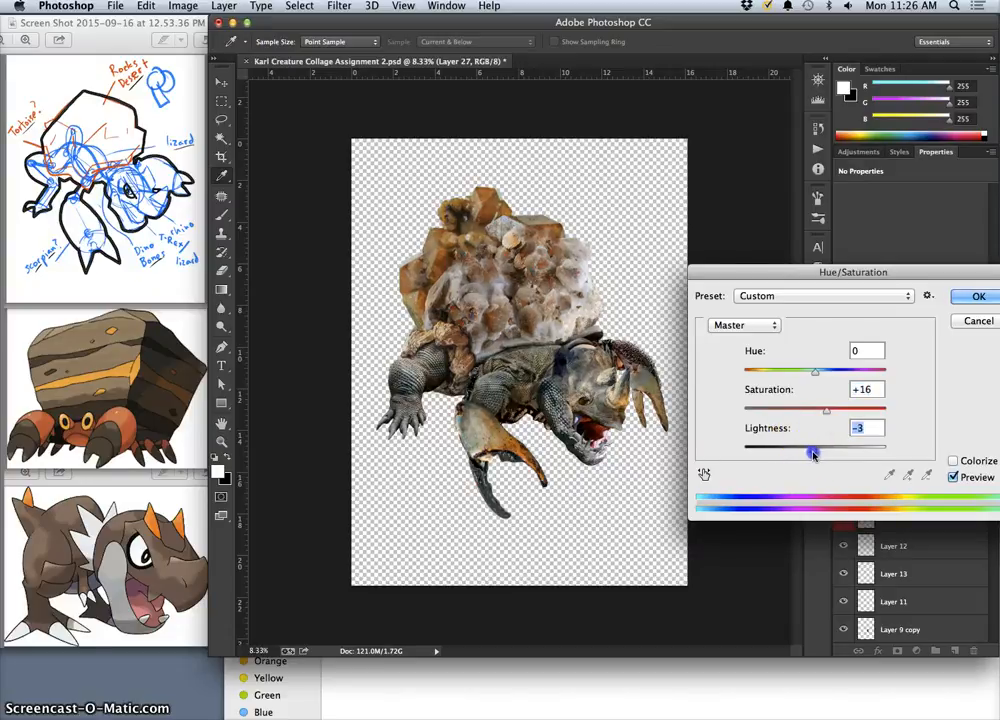
{"action": "mouse_move", "coordinate": [816, 371]}
{"action": "left_mouse_down"}
{"action": "mouse_move", "coordinate": [848, 378]}
{"action": "mouse_move", "coordinate": [775, 377]}
{"action": "mouse_move", "coordinate": [813, 381]}
{"action": "left_mouse_up"}
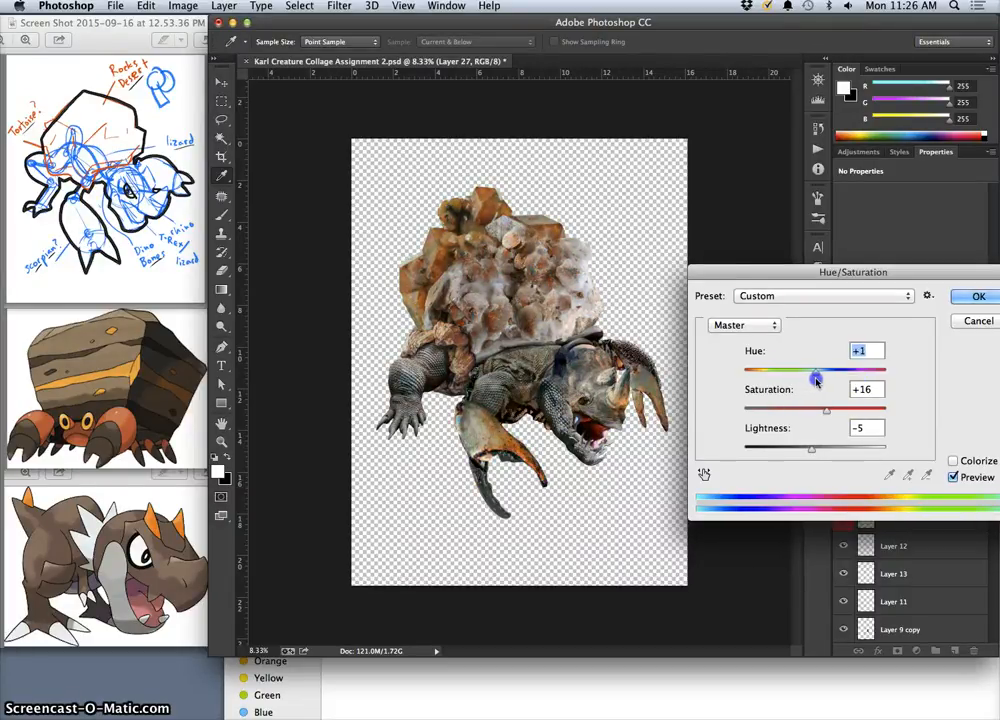
{"action": "left_click_drag", "start_coordinate": [817, 380], "coordinate": [812, 382]}
{"action": "left_click", "coordinate": [978, 296]}
{"action": "key", "text": "e"}
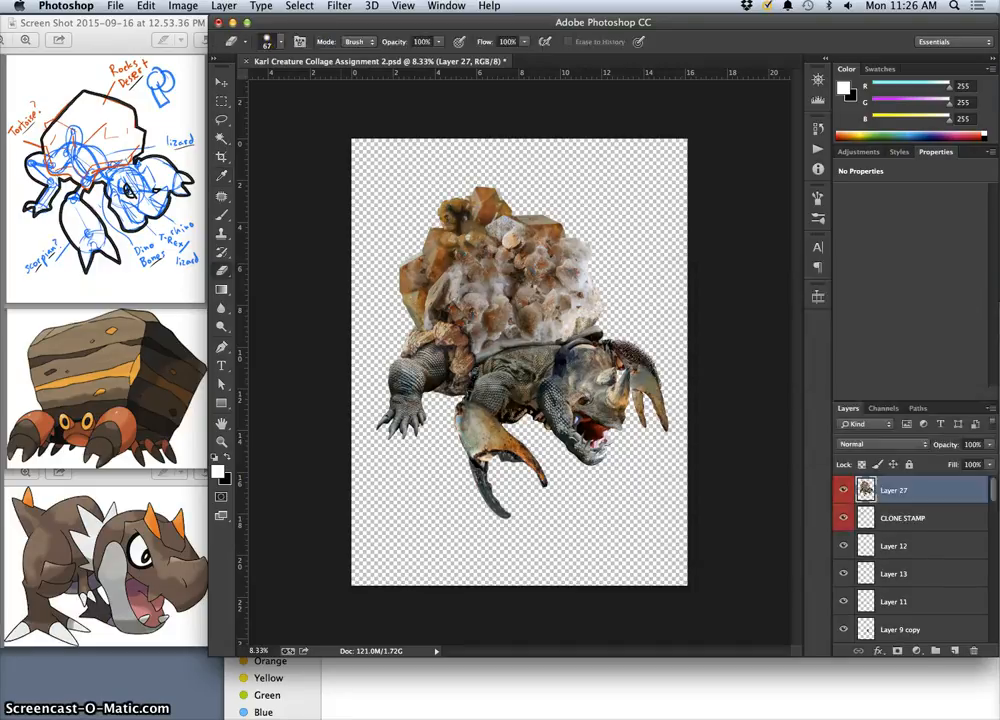
Start a Color Balance on the creature, shifting midtones toward red and yellow and setting highlights to +6, -1, -4.
{"action": "left_click", "coordinate": [181, 6]}
{"action": "left_click", "coordinate": [344, 135]}
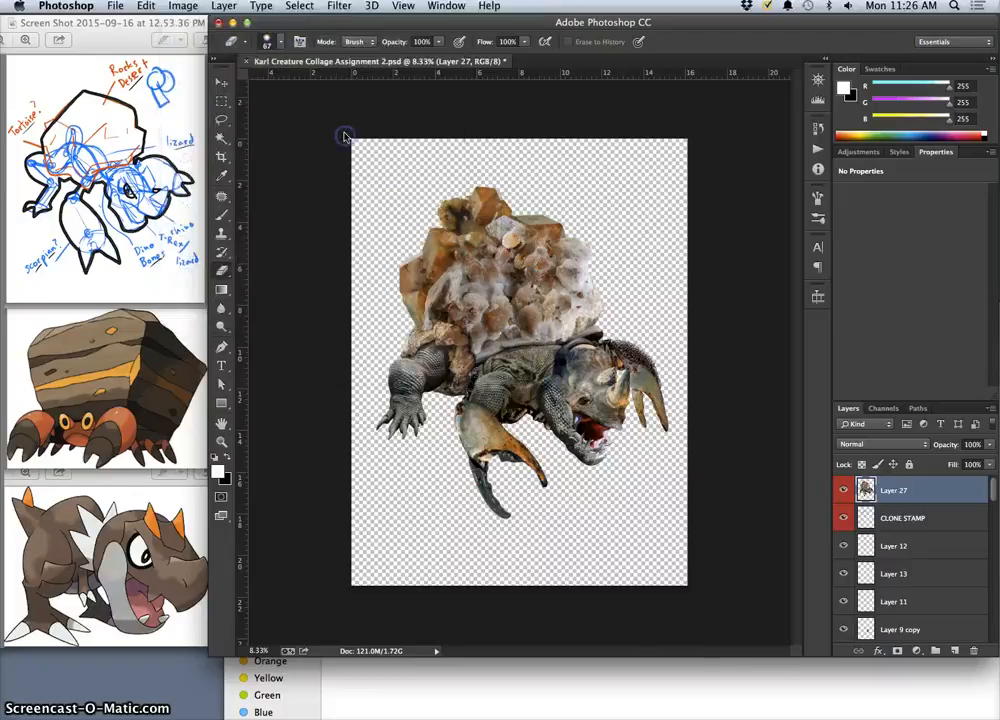
{"action": "key", "text": "super+b"}
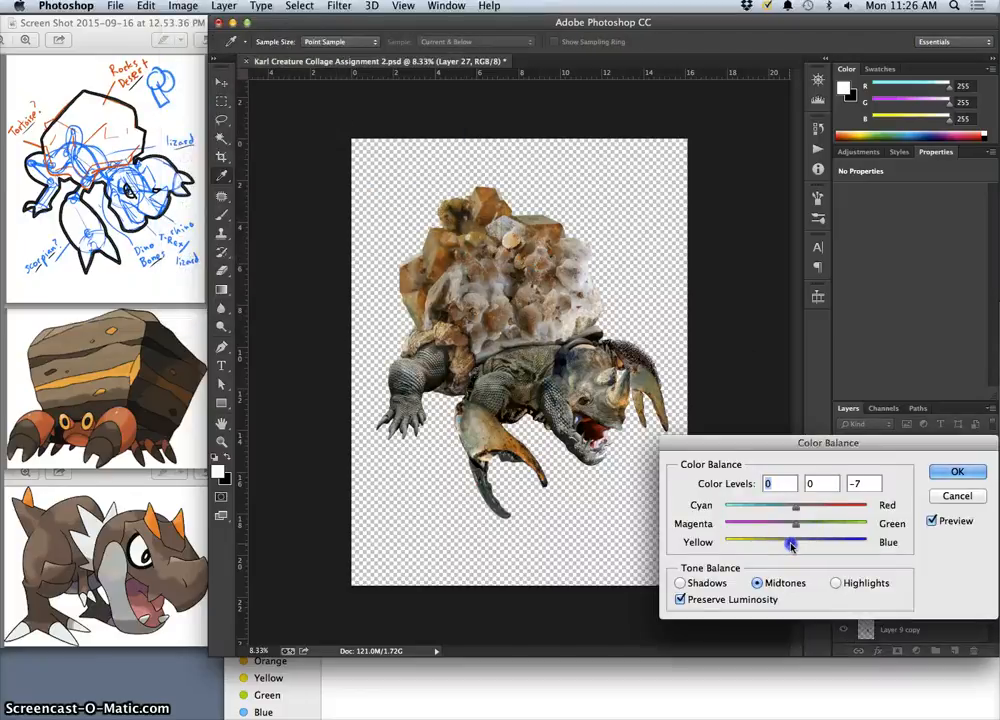
{"action": "left_click_drag", "start_coordinate": [795, 507], "coordinate": [804, 510]}
{"action": "left_click", "coordinate": [835, 583]}
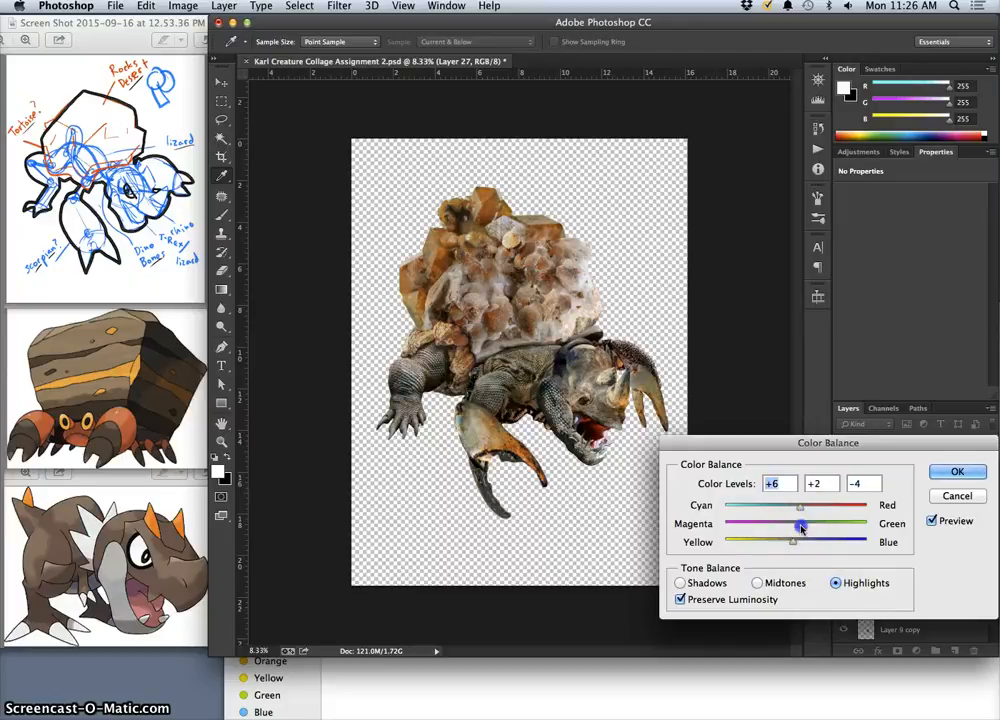
{"action": "left_click_drag", "start_coordinate": [802, 528], "coordinate": [796, 528]}
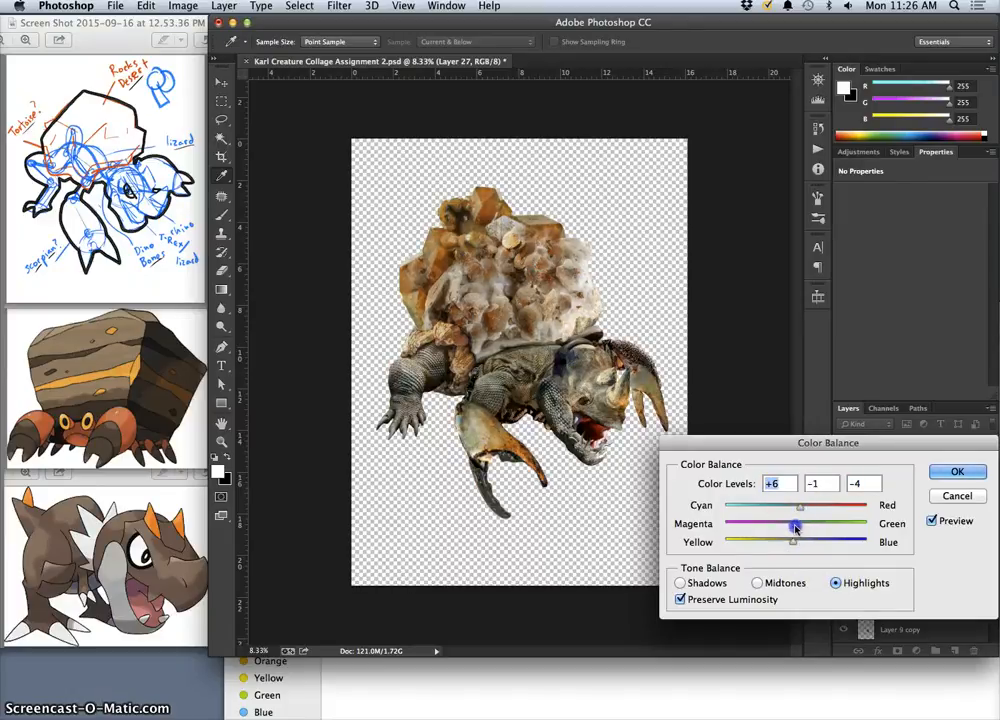
Set the Color Balance shadows to -10, +3, +11 and the midtones to +7, 0, -6, and apply the adjustment.
{"action": "left_click", "coordinate": [700, 586]}
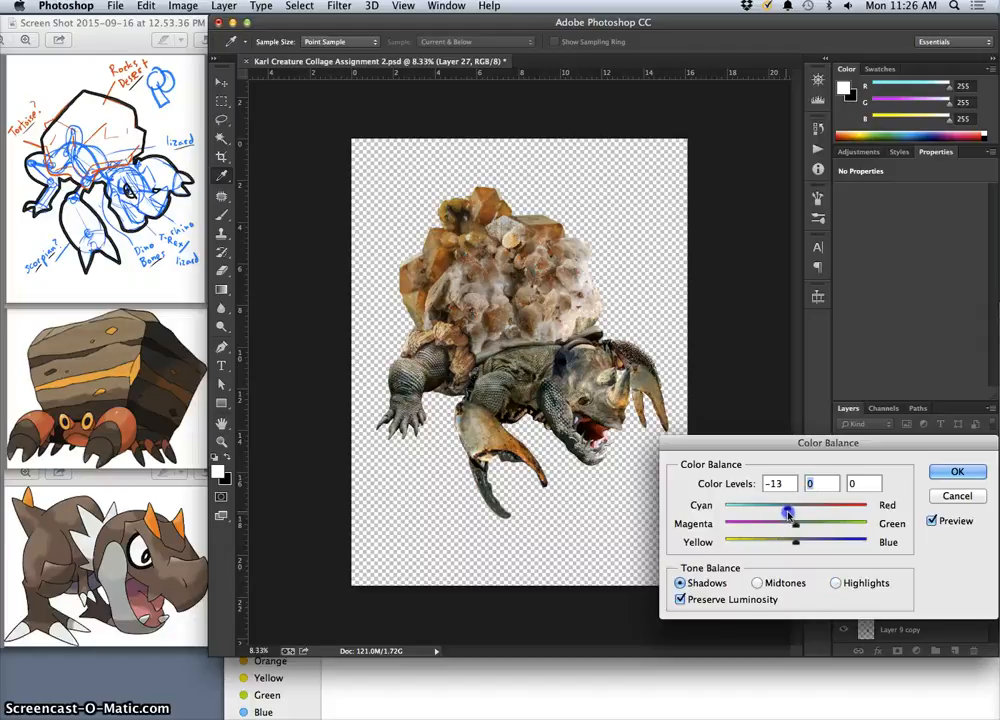
{"action": "left_click_drag", "start_coordinate": [805, 543], "coordinate": [803, 541]}
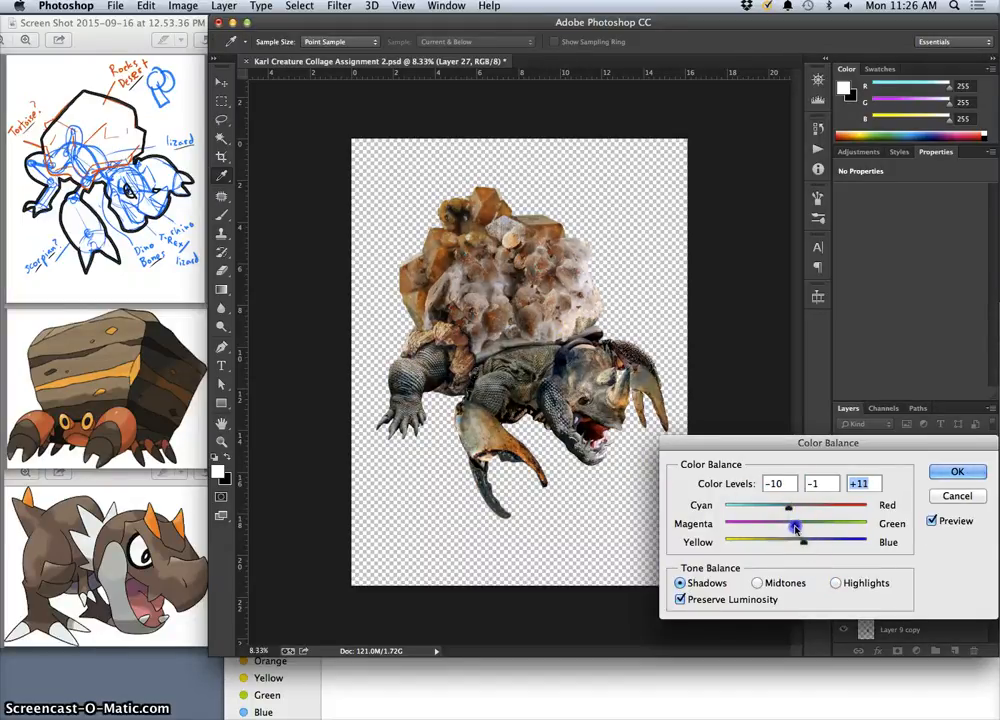
{"action": "left_click_drag", "start_coordinate": [801, 528], "coordinate": [798, 528]}
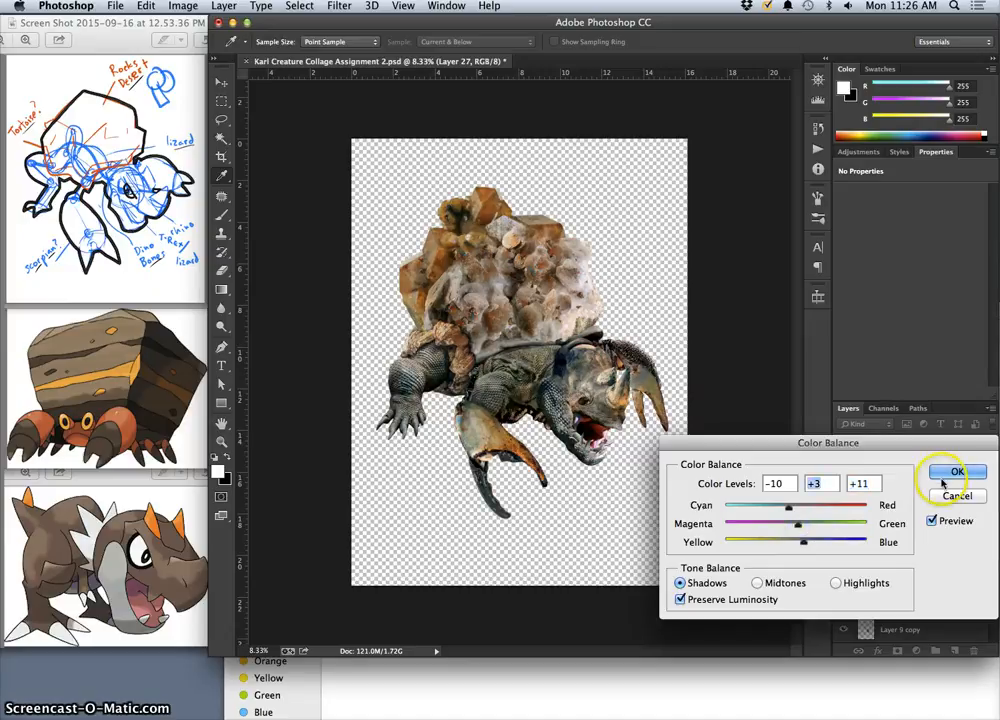
{"action": "left_click", "coordinate": [757, 583]}
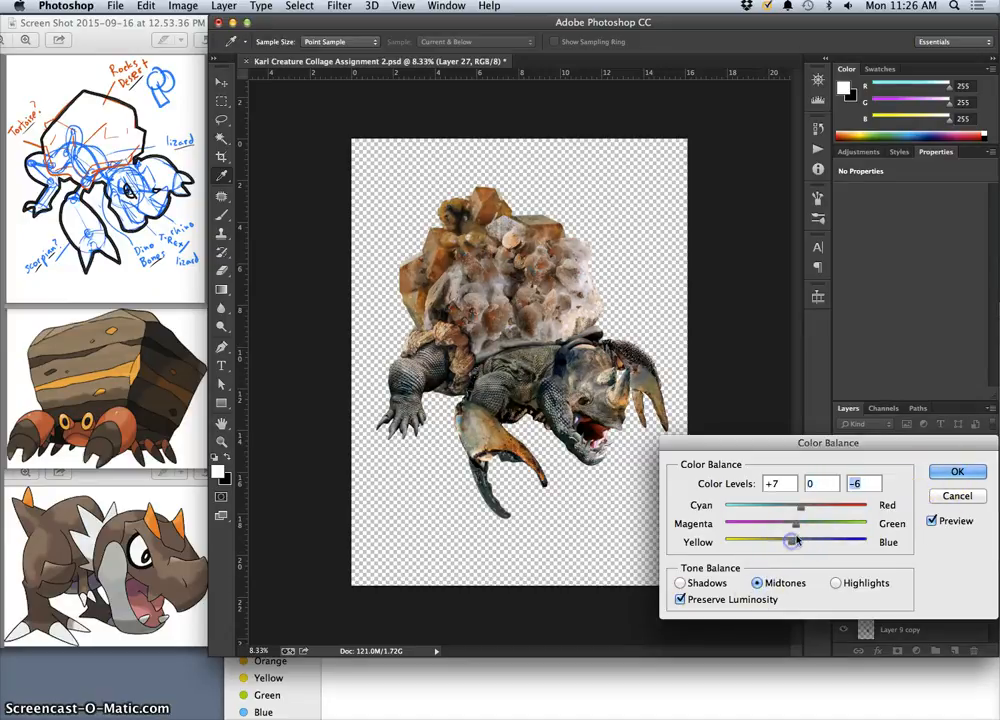
{"action": "left_click", "coordinate": [955, 472]}
{"action": "key", "text": "e"}
Compare the color-corrected creature with Layer 27 hidden and shown, and examine it at 12.5%, 8.33% and 5% zoom.
{"action": "left_click", "coordinate": [845, 490]}
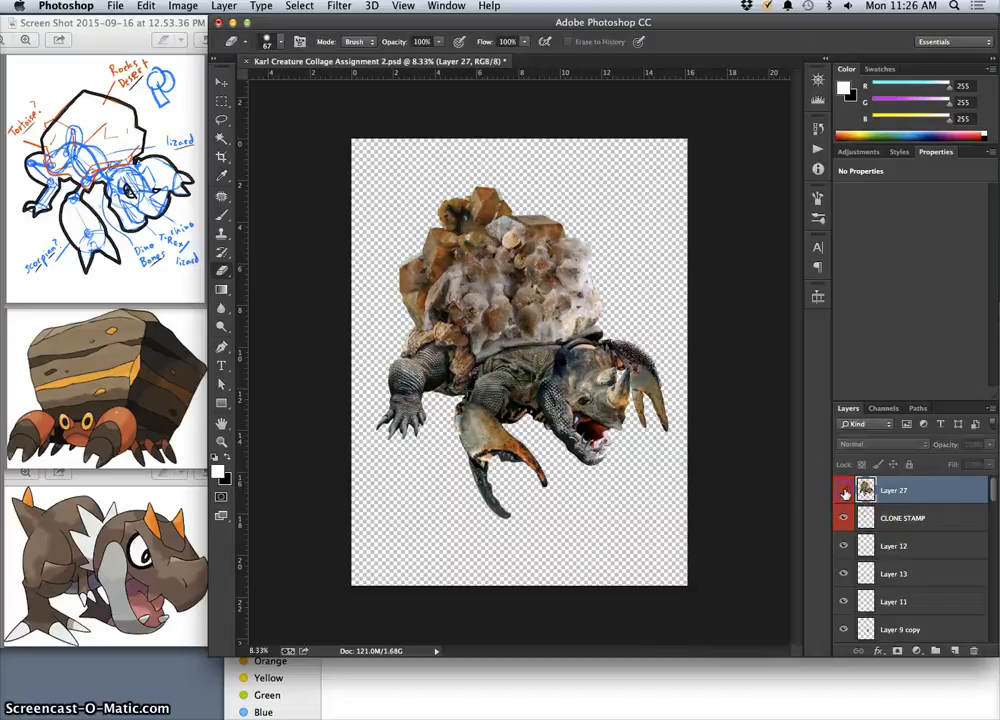
{"action": "left_click", "coordinate": [845, 490]}
{"action": "left_click", "coordinate": [845, 491]}
{"action": "left_click", "coordinate": [846, 492]}
{"action": "left_click", "coordinate": [846, 492]}
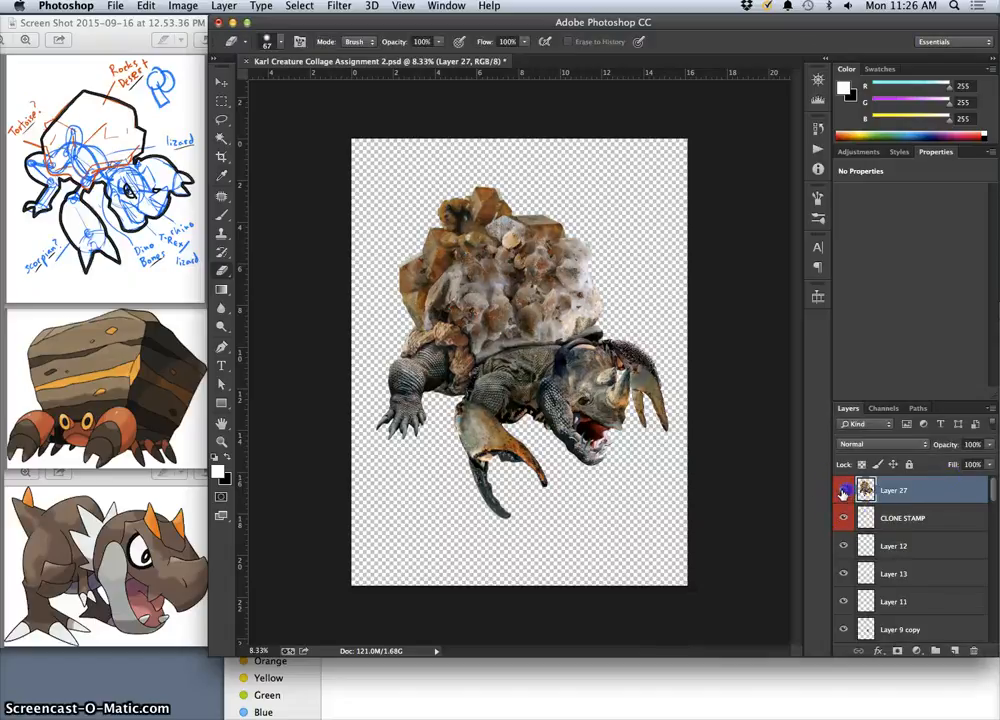
{"action": "left_click", "coordinate": [846, 492]}
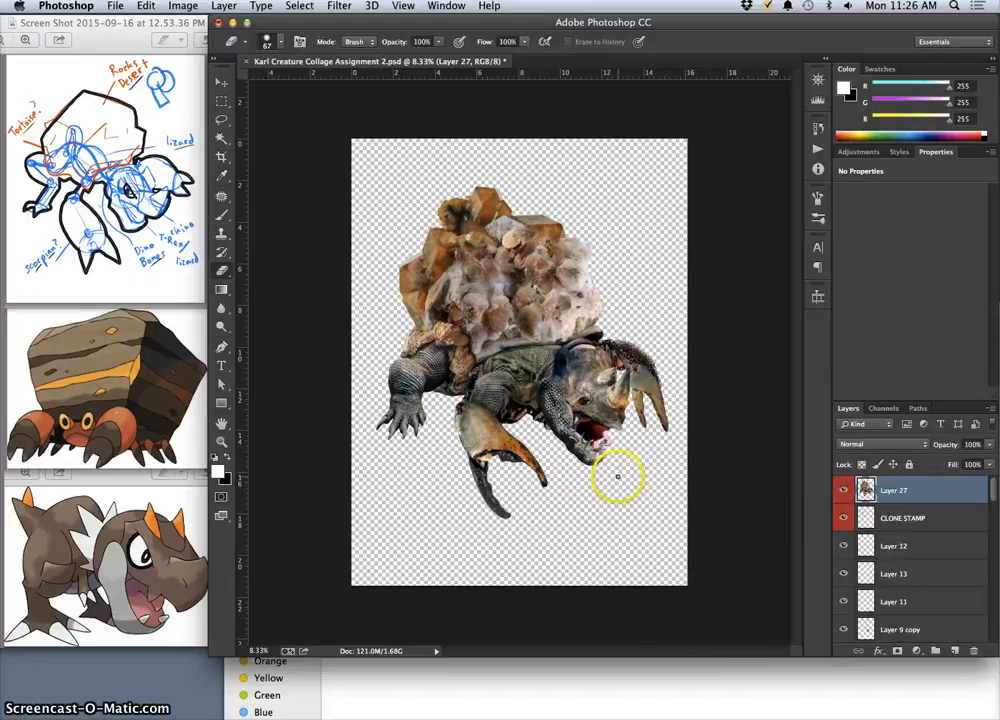
{"action": "key", "text": "super+plus"}
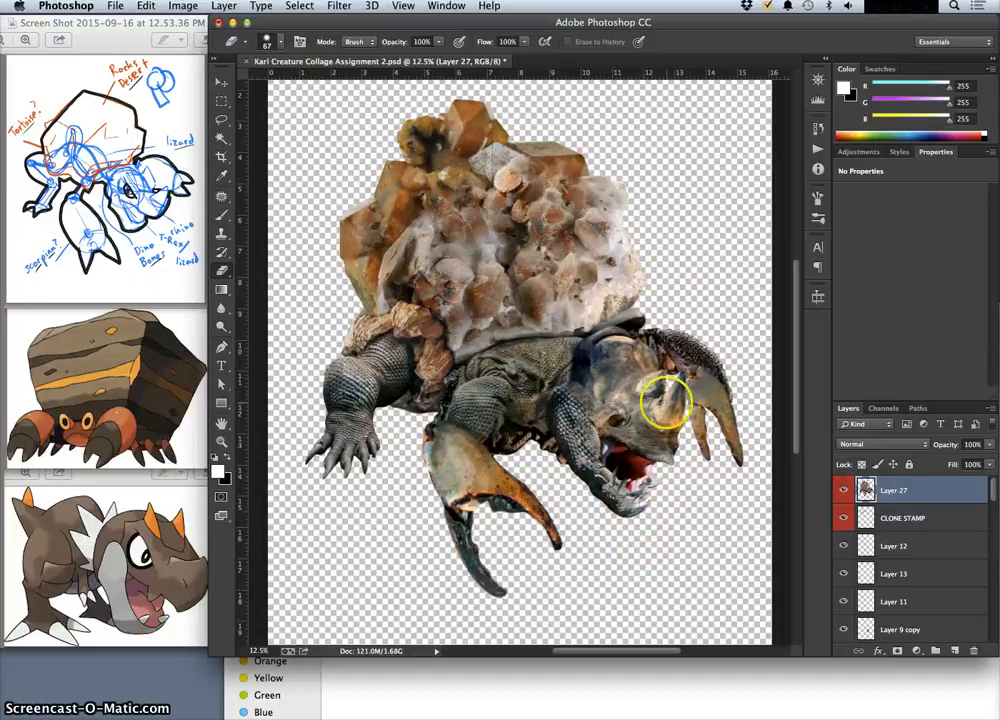
{"action": "key", "text": "super+minus"}
{"action": "key", "text": "super+minus"}
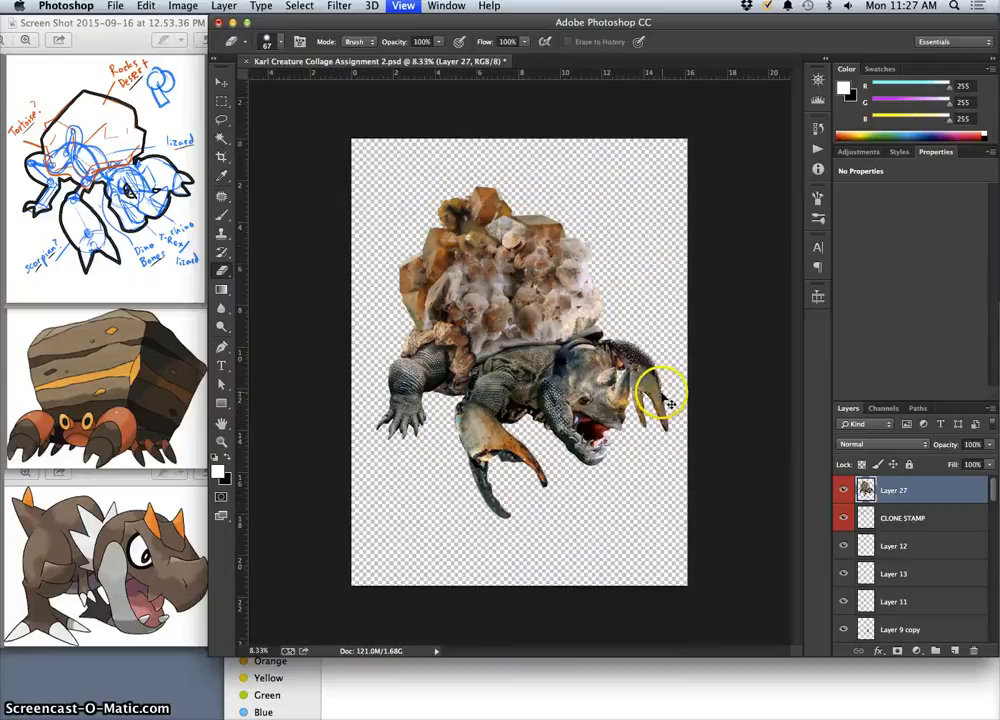
{"action": "key", "text": "super+minus"}
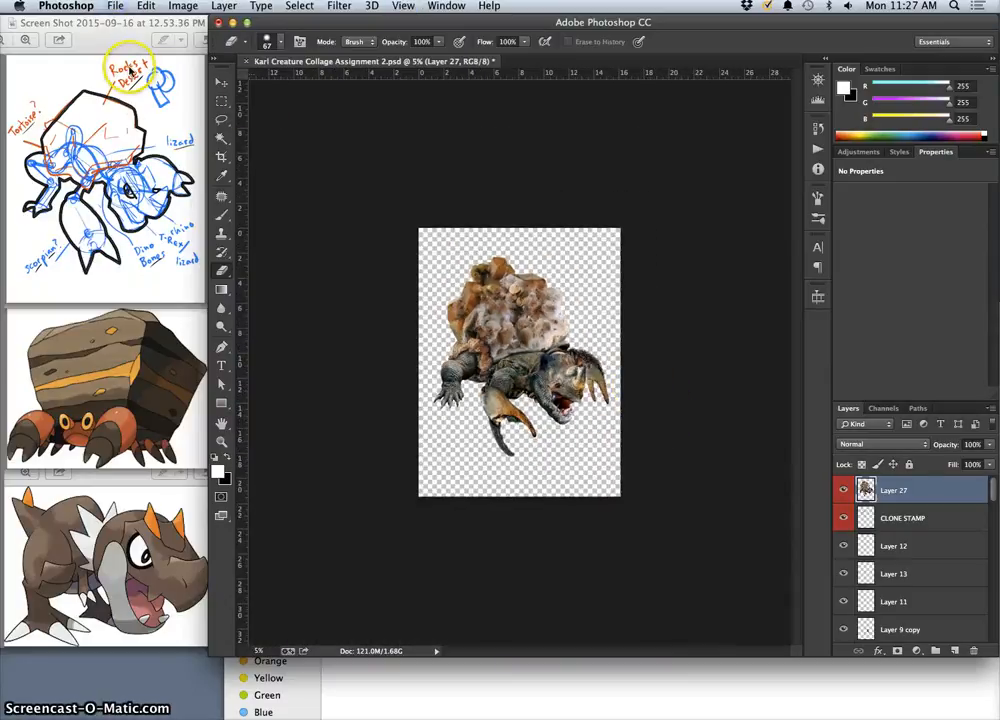
Save the collage to the Desktop under its existing file name in Photoshop format with layers kept.
{"action": "left_click", "coordinate": [115, 6]}
{"action": "left_click", "coordinate": [138, 168]}
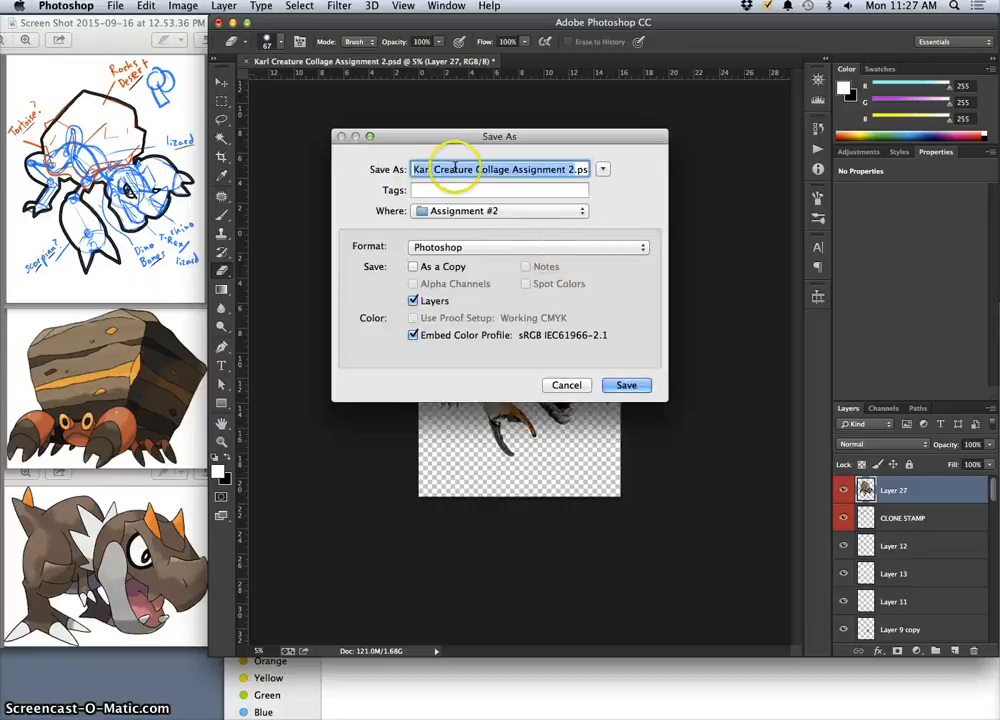
{"action": "key", "text": "super+d"}
{"action": "left_click_drag", "start_coordinate": [565, 171], "coordinate": [603, 174]}
{"action": "left_click", "coordinate": [577, 170]}
{"action": "left_click", "coordinate": [624, 386]}
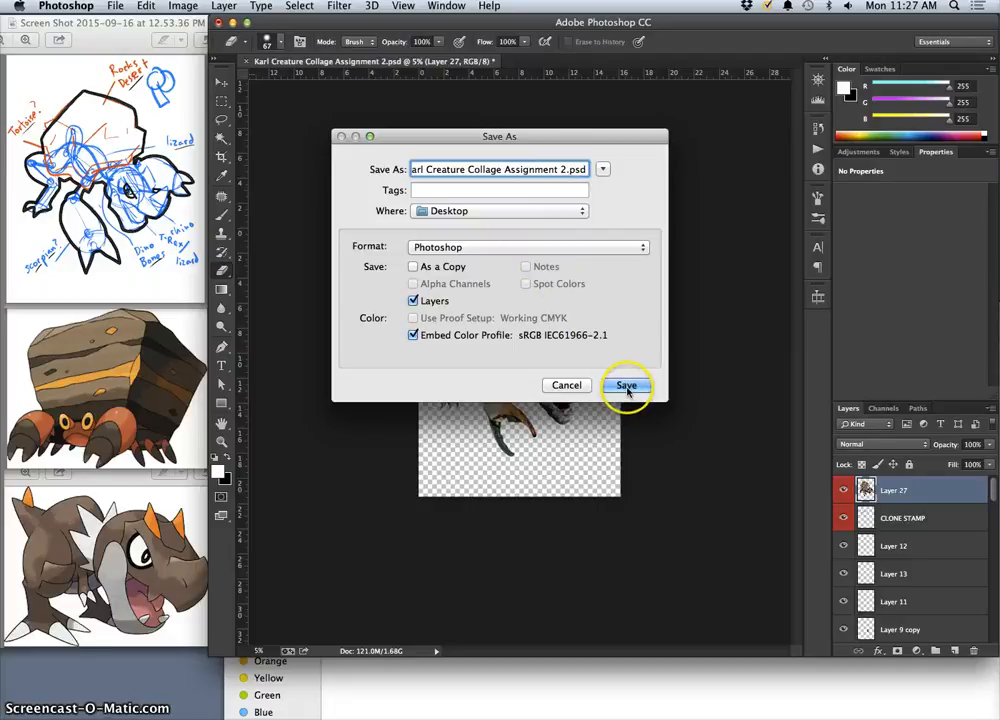
{"action": "left_click", "coordinate": [627, 389]}
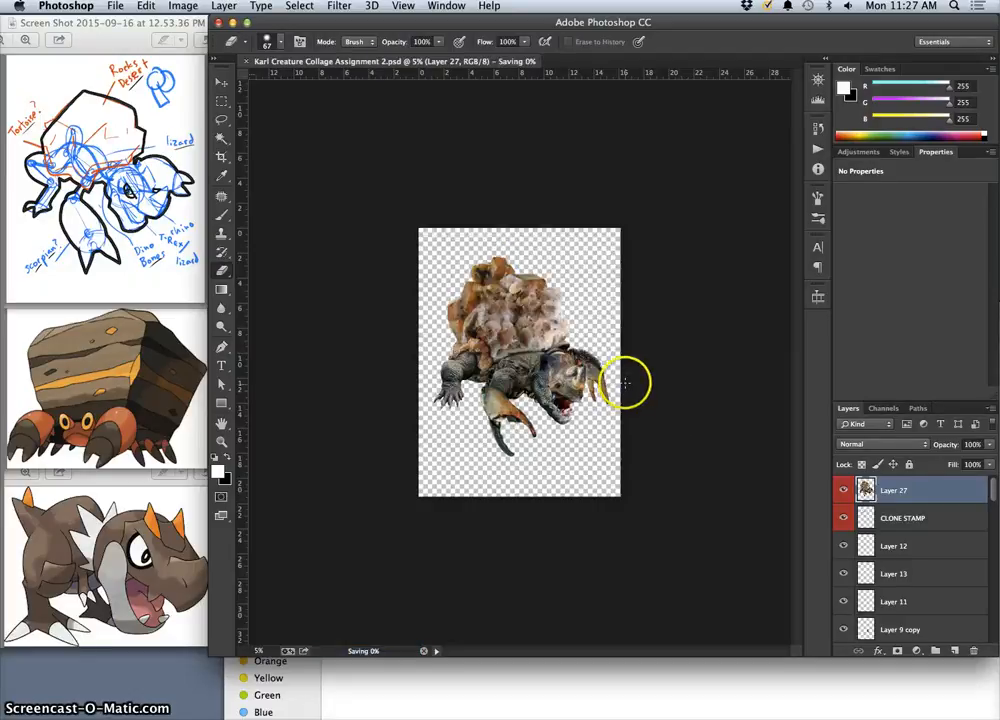
Examine the creature's shell, head and claws at 16.67% zoom while the file is saving.
{"action": "key", "text": "F11"}
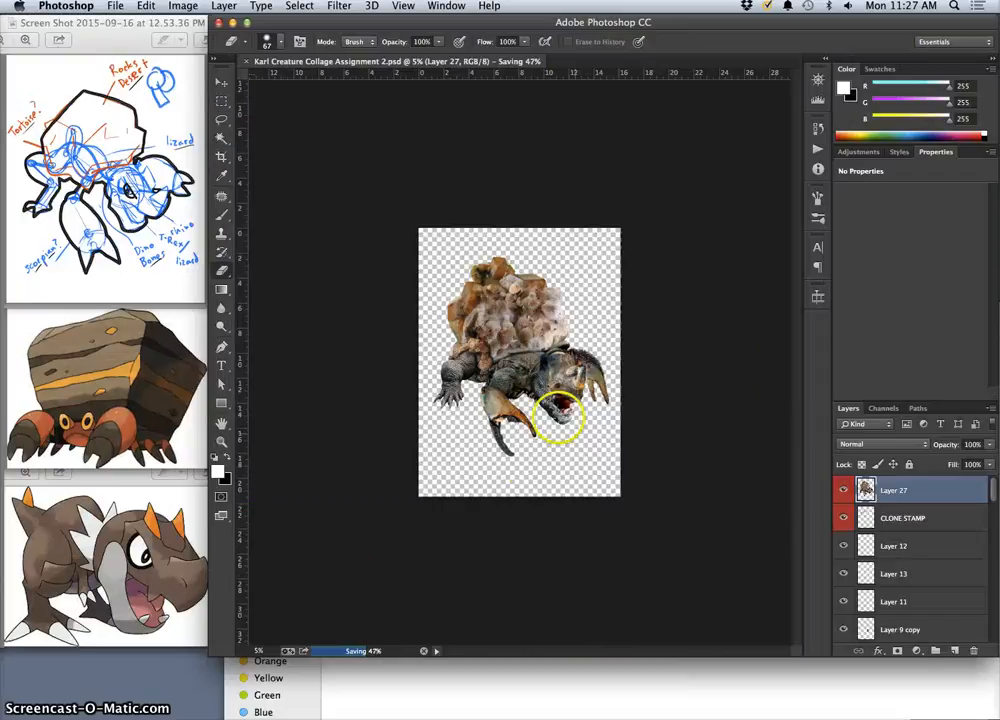
{"action": "key", "text": "F11"}
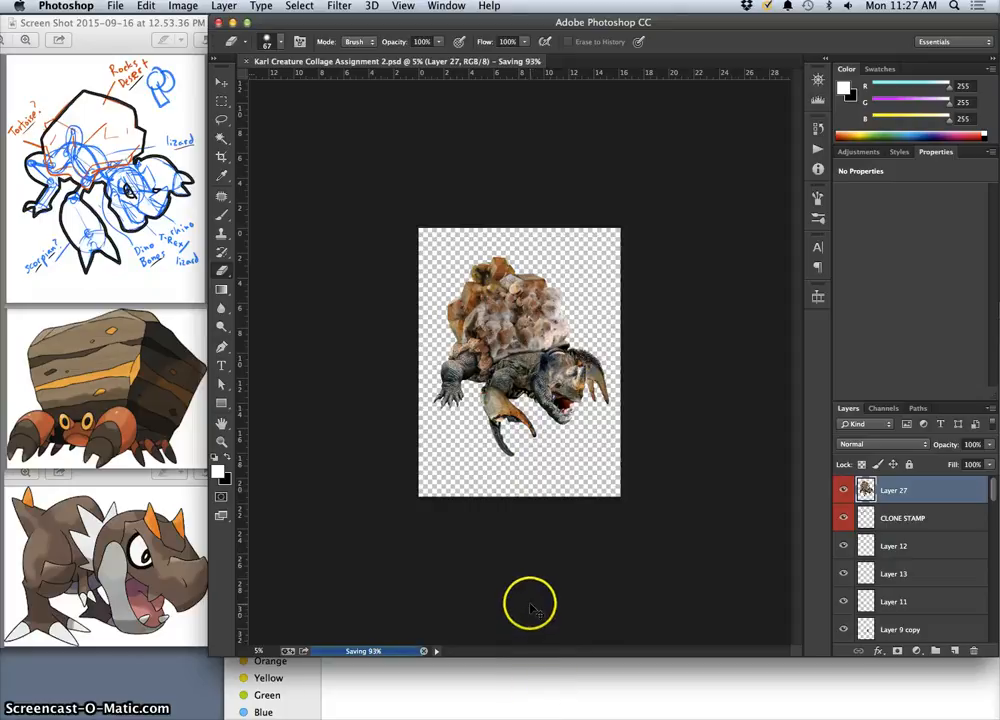
{"action": "key", "text": "super+equal"}
{"action": "key", "text": "super+equal"}
{"action": "key", "text": "super+equal"}
{"action": "key", "text": "super+equal"}
{"action": "key", "text": "super+equal"}
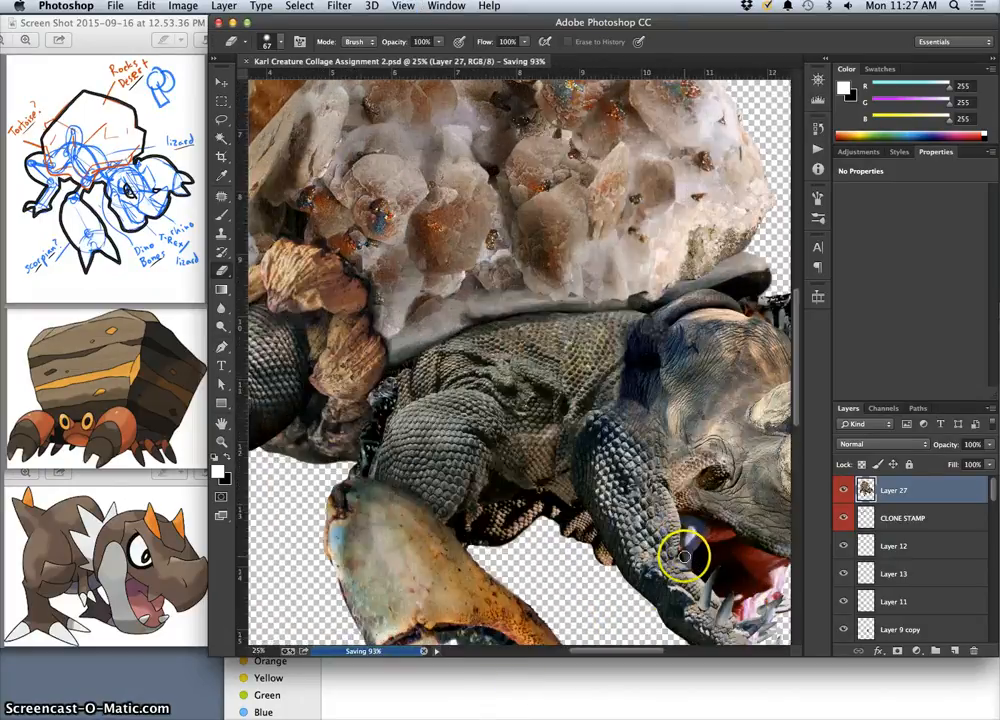
Examine the creature against the grey Layer 22 backdrop at 25%, 16.67% and 8.33% zoom, and hide that layer again.
{"action": "left_click_drag", "start_coordinate": [684, 556], "coordinate": [583, 434]}
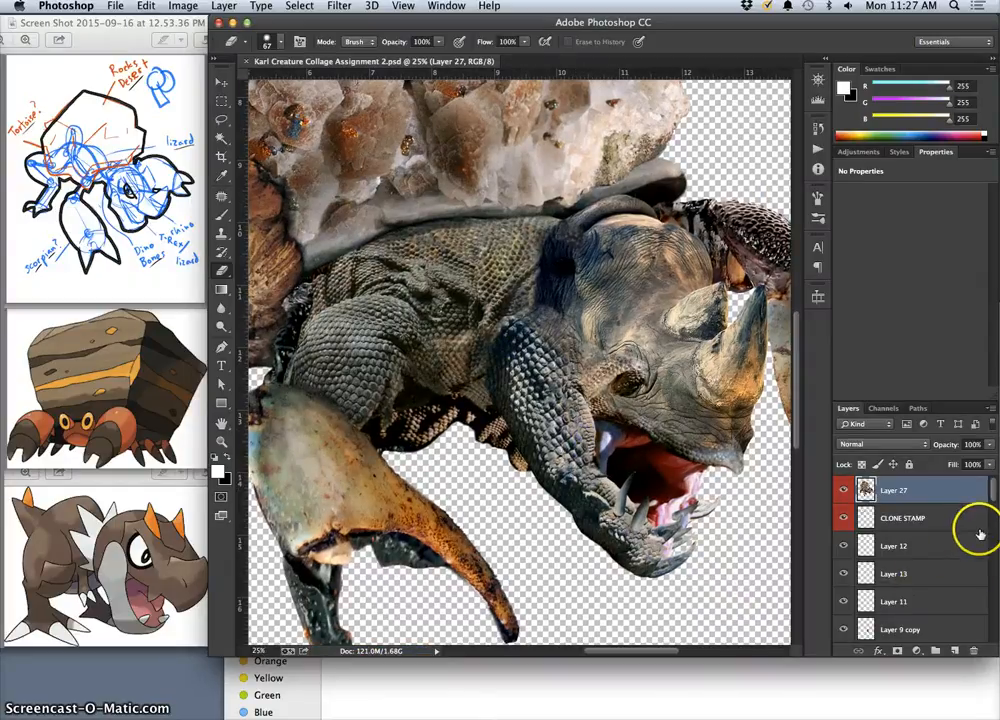
{"action": "left_click_drag", "start_coordinate": [994, 493], "coordinate": [981, 647]}
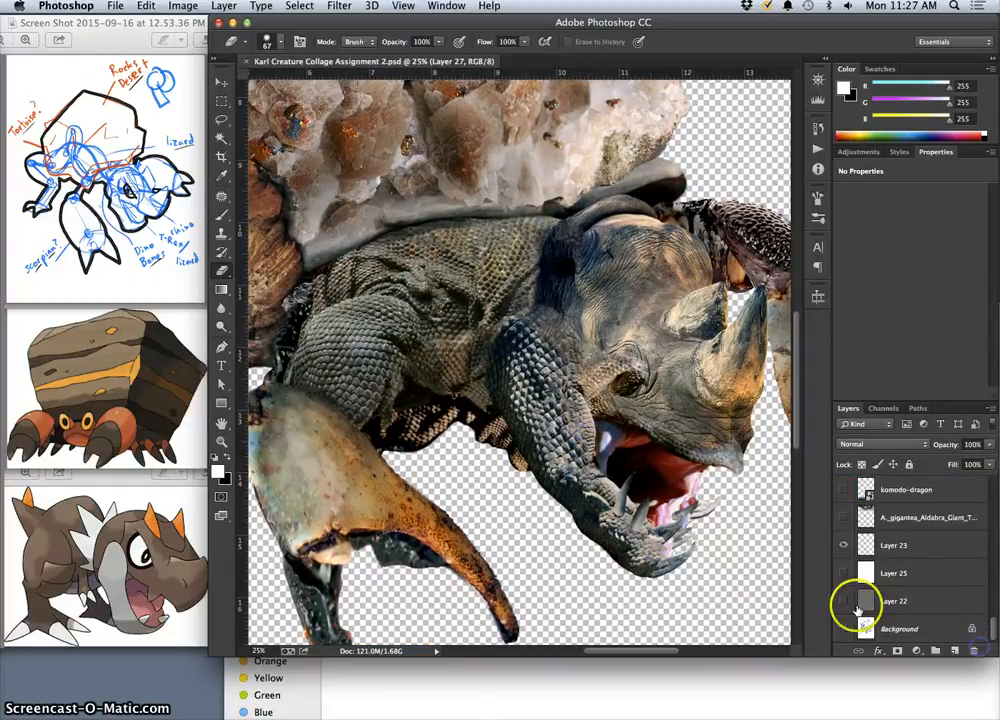
{"action": "left_click", "coordinate": [843, 603]}
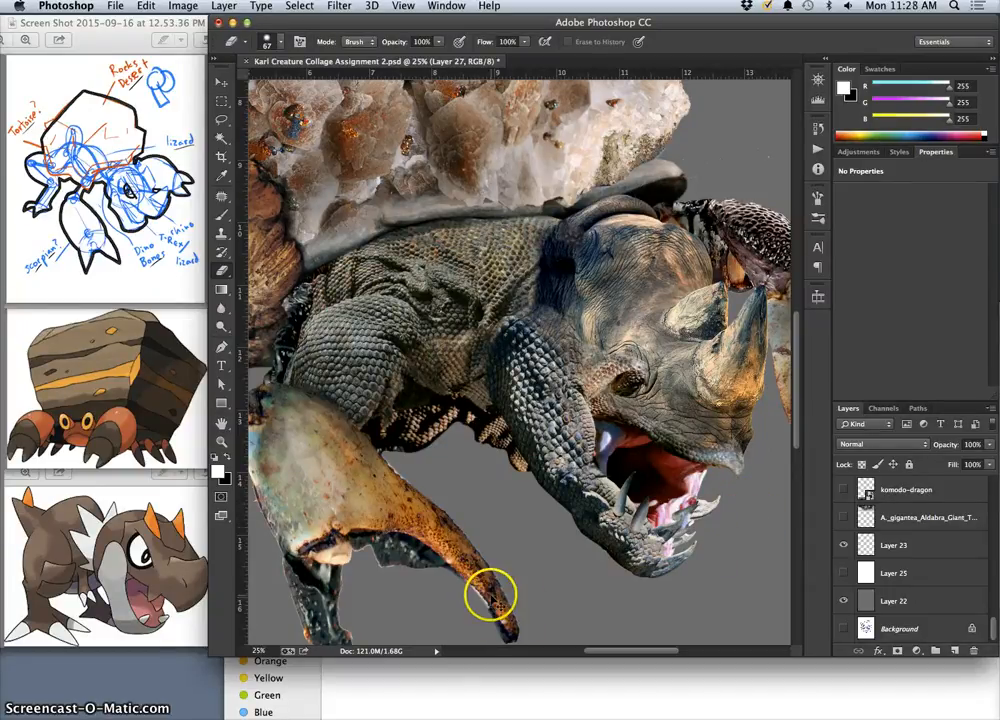
{"action": "key", "text": "super+minus"}
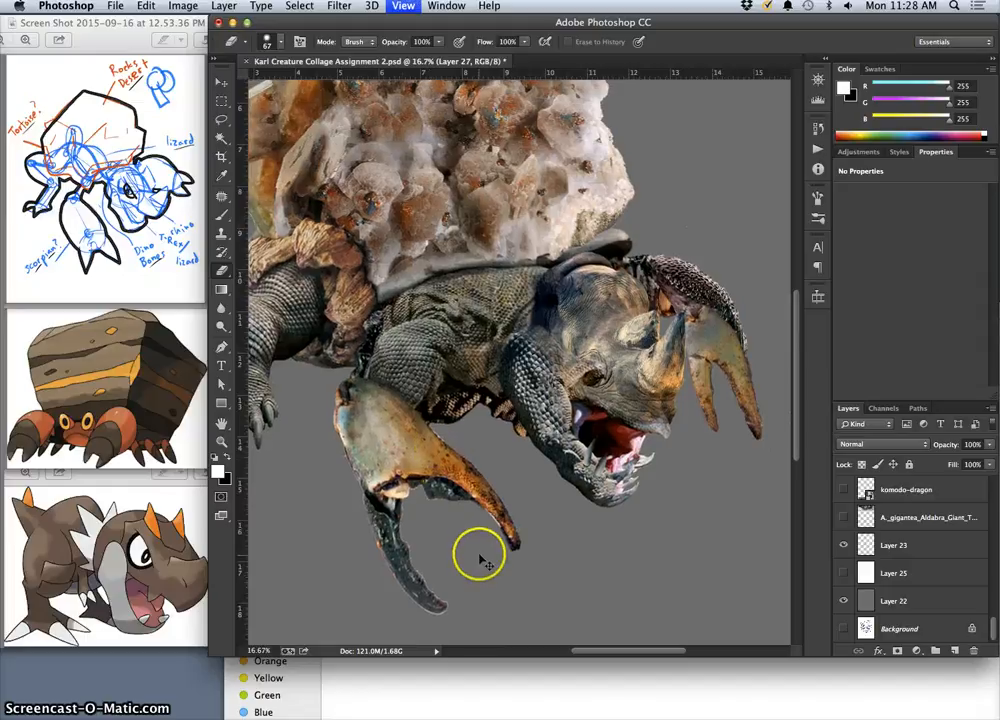
{"action": "key", "text": "super+minus"}
{"action": "key", "text": "super+minus"}
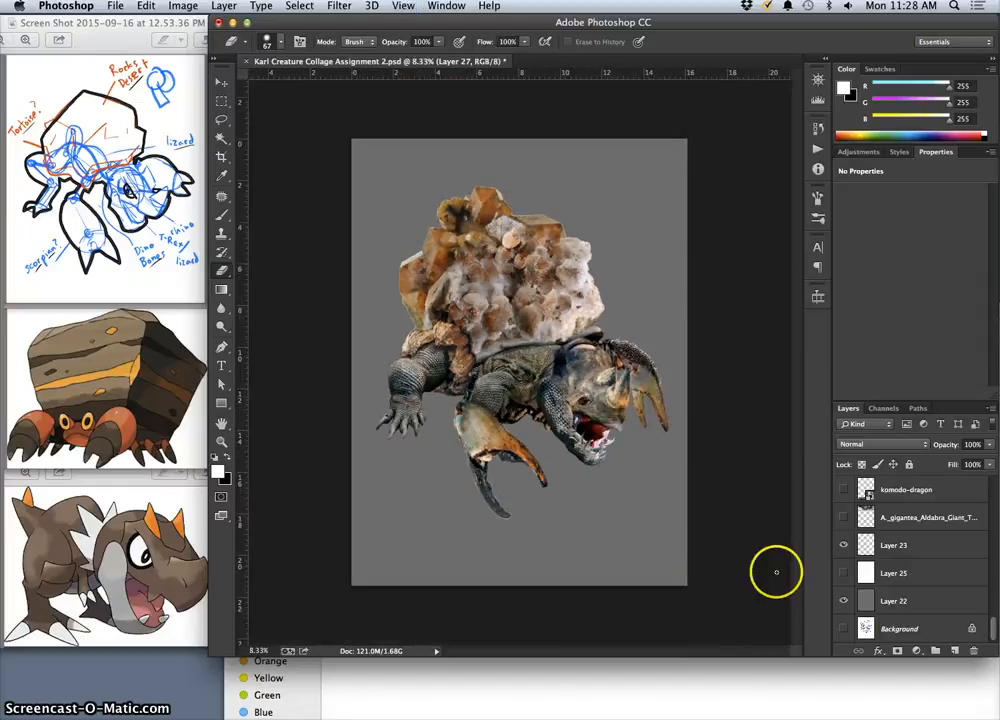
{"action": "left_click", "coordinate": [844, 600]}
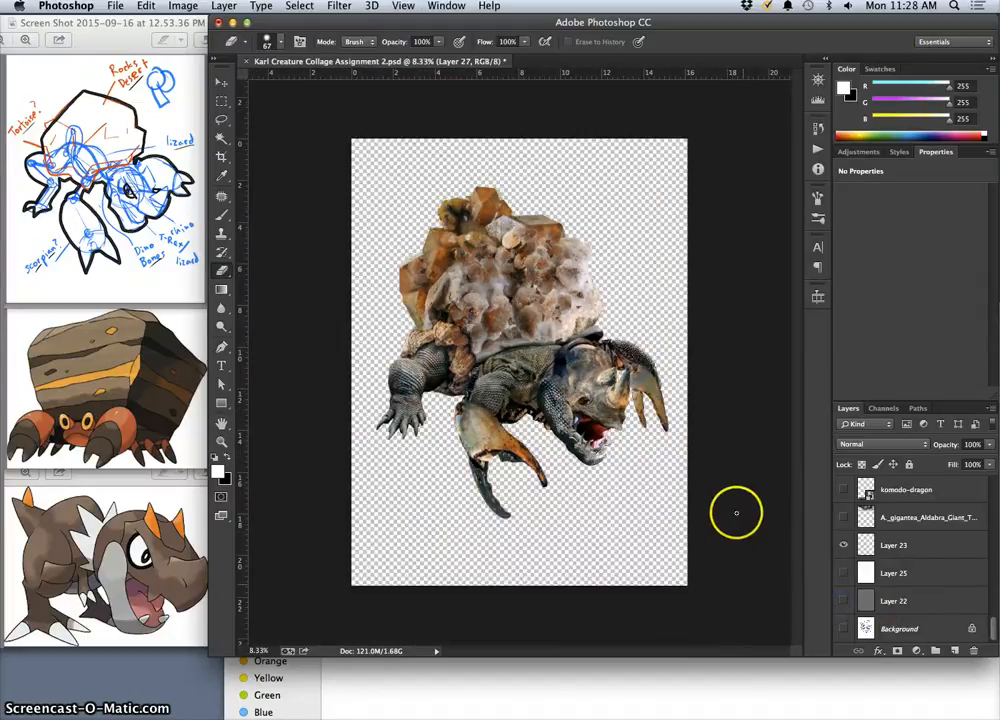
Show the Desktop in Finder and move the creature collage PSD file to the Trash.
{"action": "key", "text": "F11"}
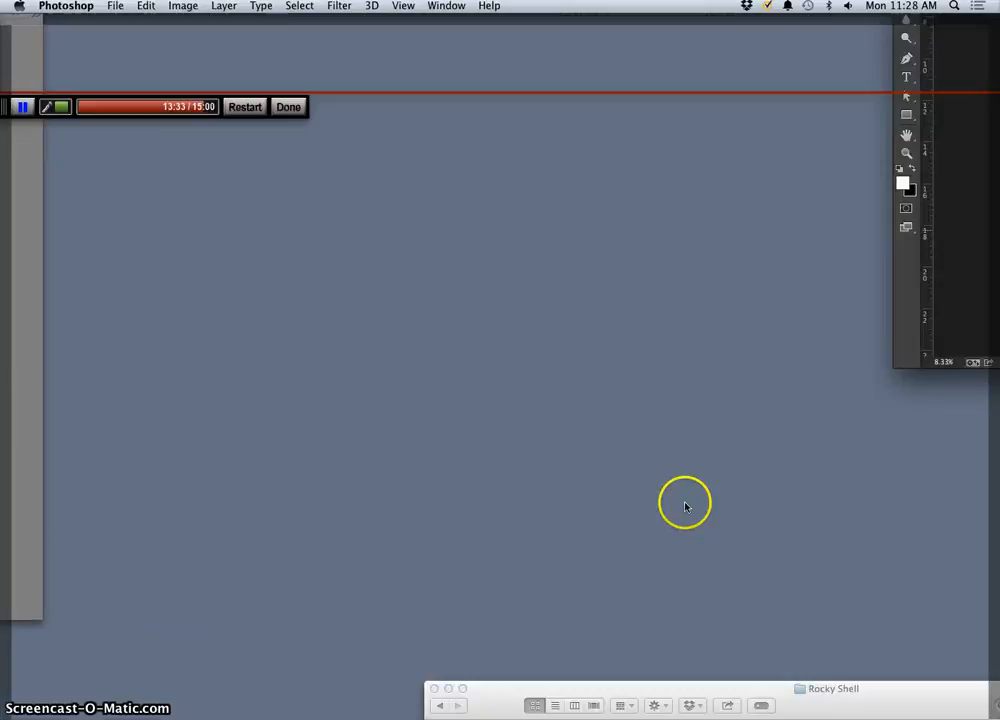
{"action": "left_click_drag", "start_coordinate": [957, 205], "coordinate": [752, 190]}
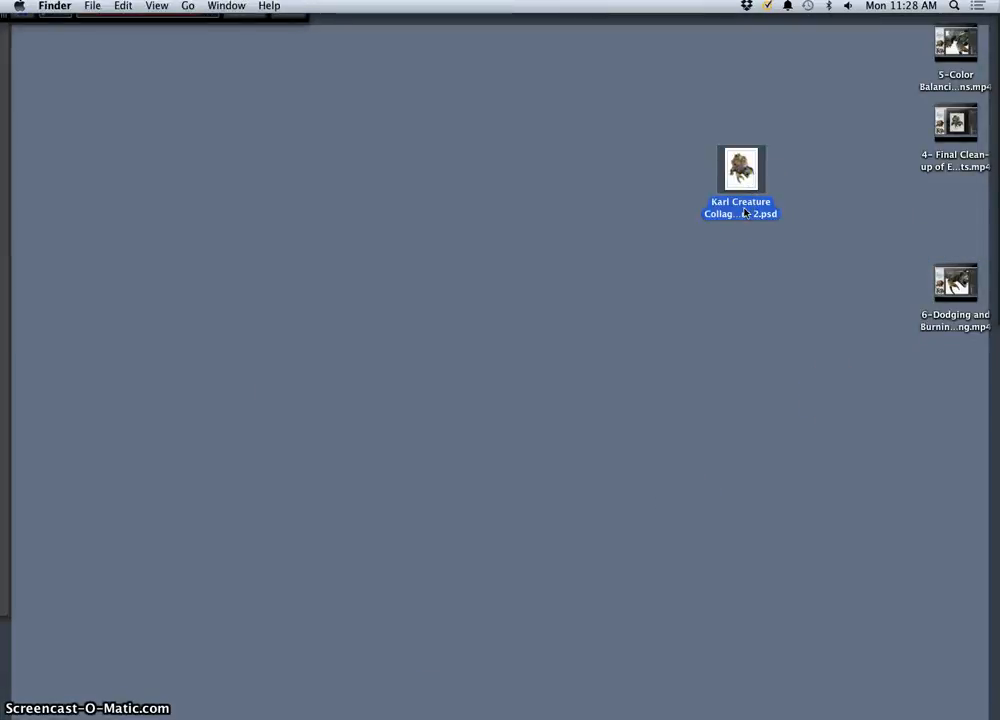
{"action": "right_click", "coordinate": [741, 205]}
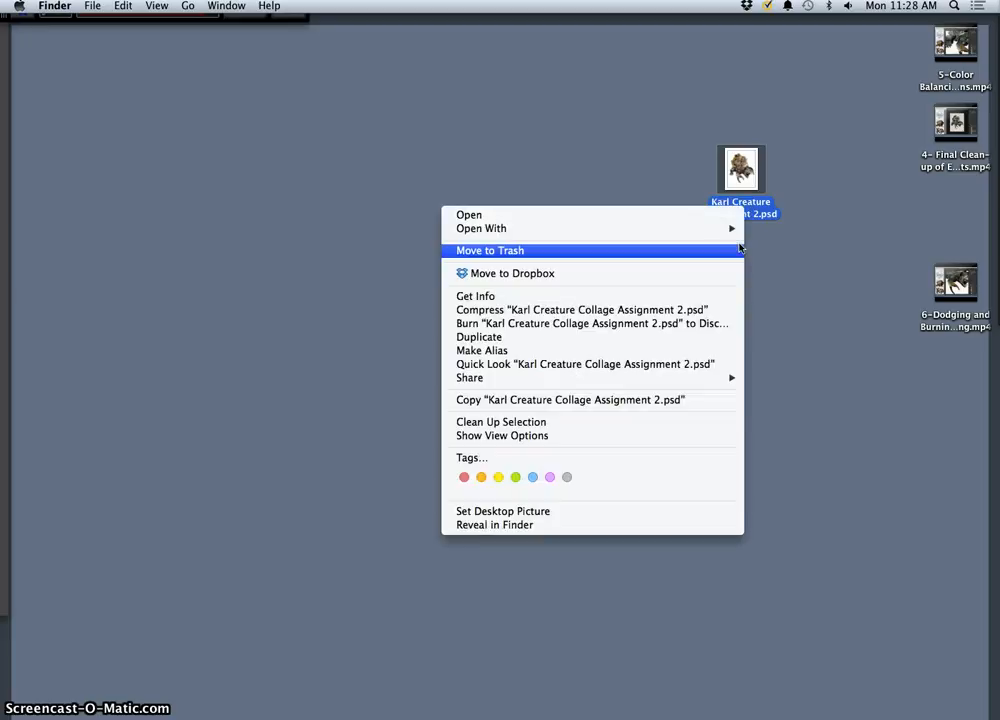
{"action": "left_click", "coordinate": [739, 250]}
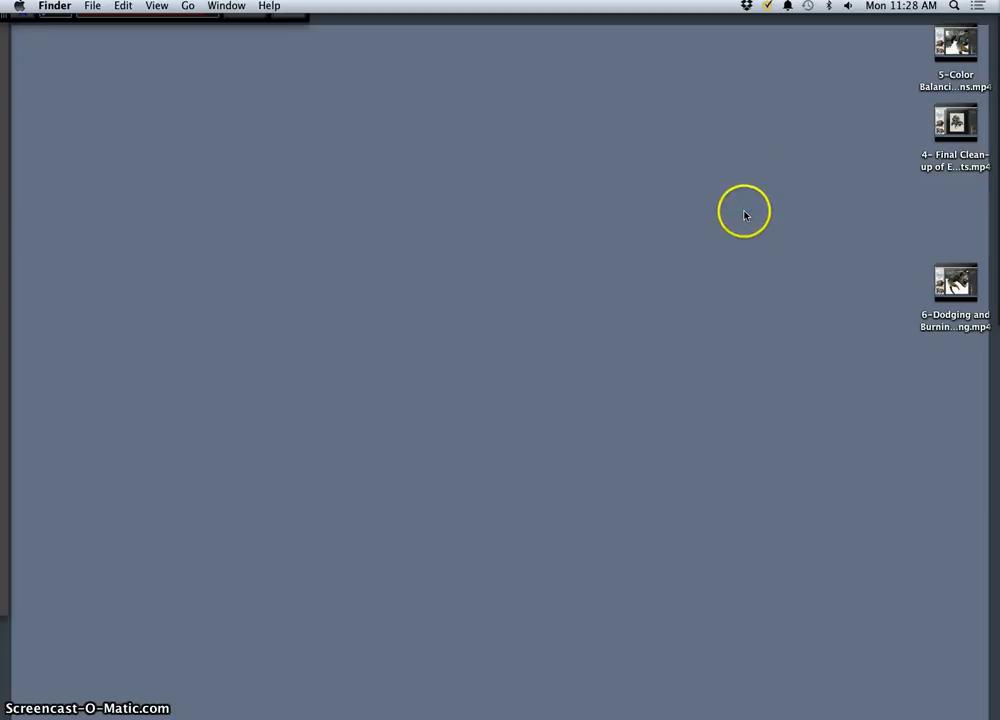
Restore the creature collage PSD from the Trash to the Desktop and close the Trash window.
{"action": "left_click", "coordinate": [941, 713]}
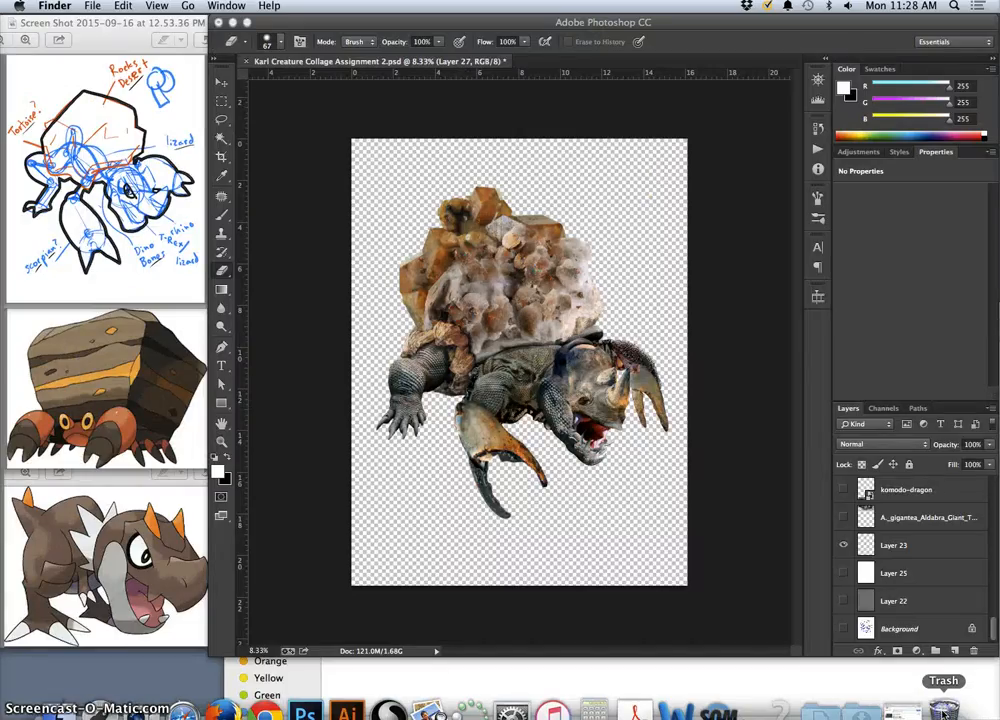
{"action": "left_click", "coordinate": [943, 705]}
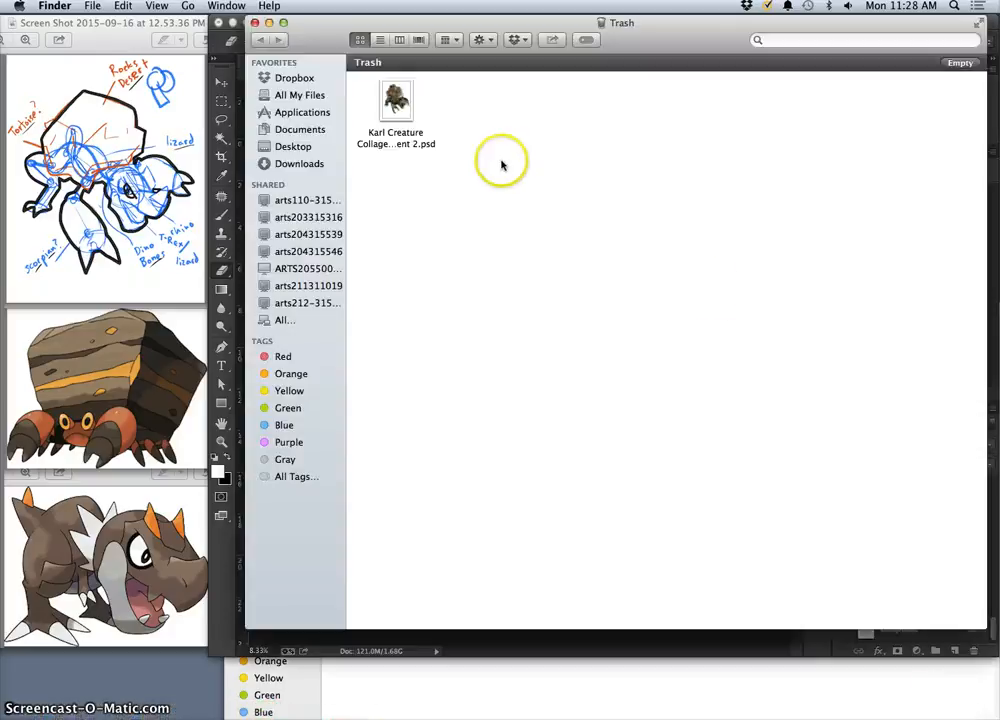
{"action": "left_click_drag", "start_coordinate": [408, 100], "coordinate": [140, 682]}
{"action": "left_click", "coordinate": [255, 22]}
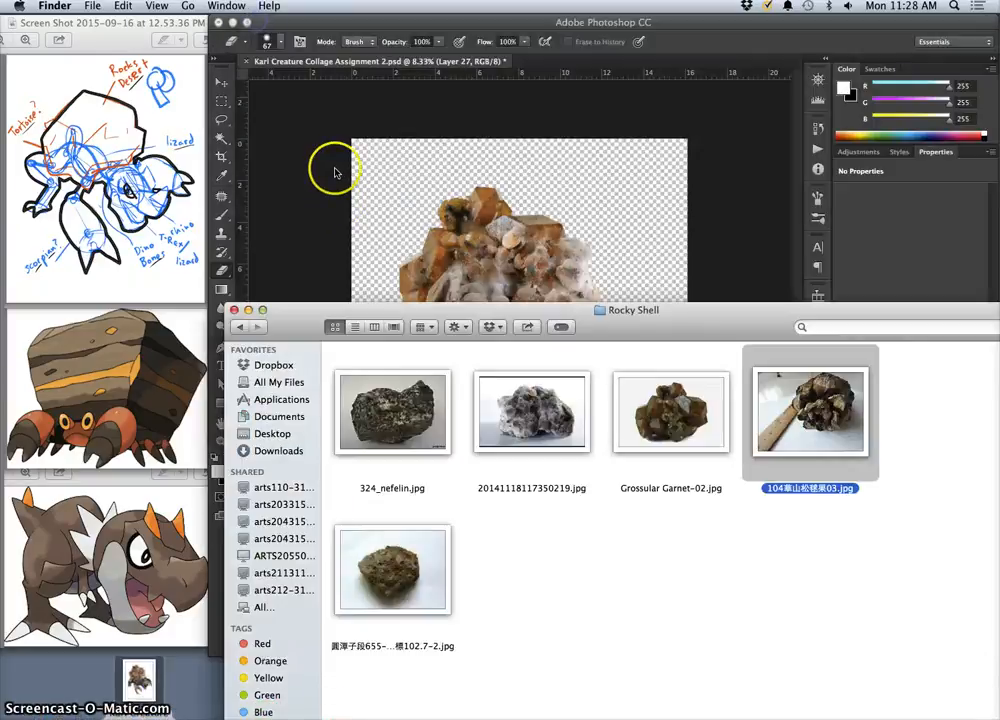
Reposition the creature collage PSD on the Desktop, tag it green, and close the Rocky Shell folder window.
{"action": "key", "text": "F11"}
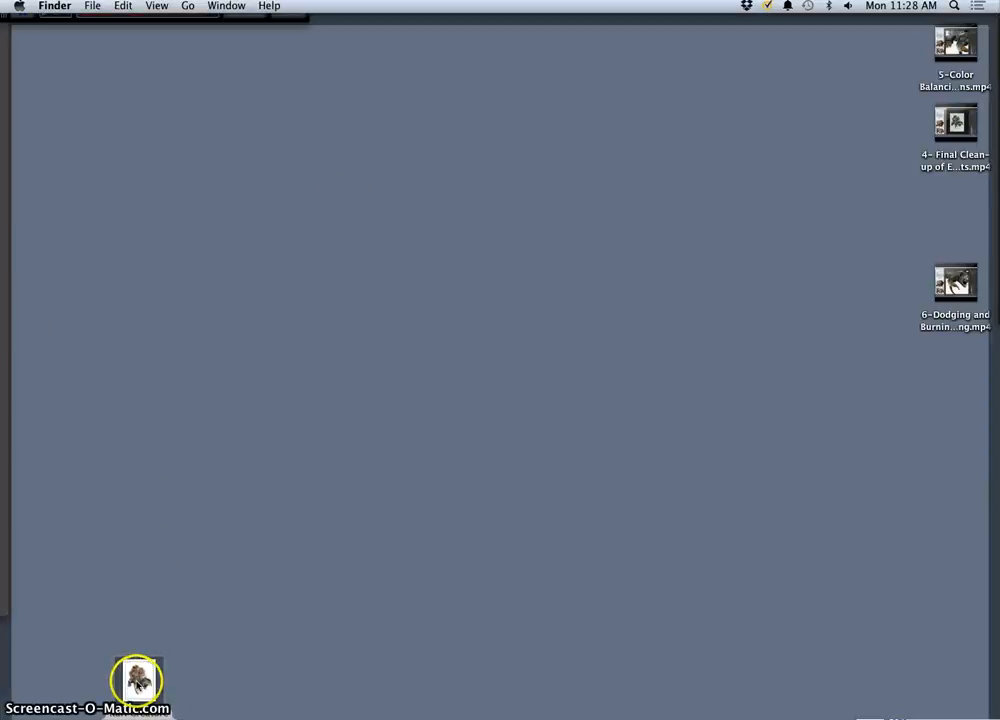
{"action": "left_click_drag", "start_coordinate": [137, 683], "coordinate": [818, 122]}
{"action": "left_click", "coordinate": [766, 189]}
{"action": "right_click", "coordinate": [806, 136]}
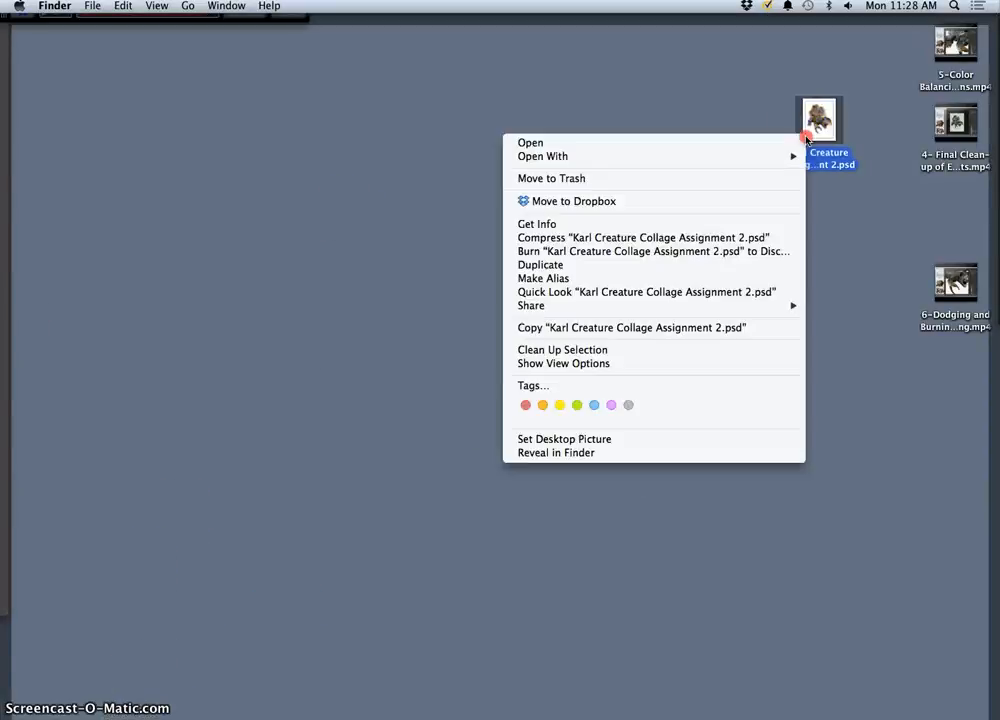
{"action": "left_click", "coordinate": [577, 404]}
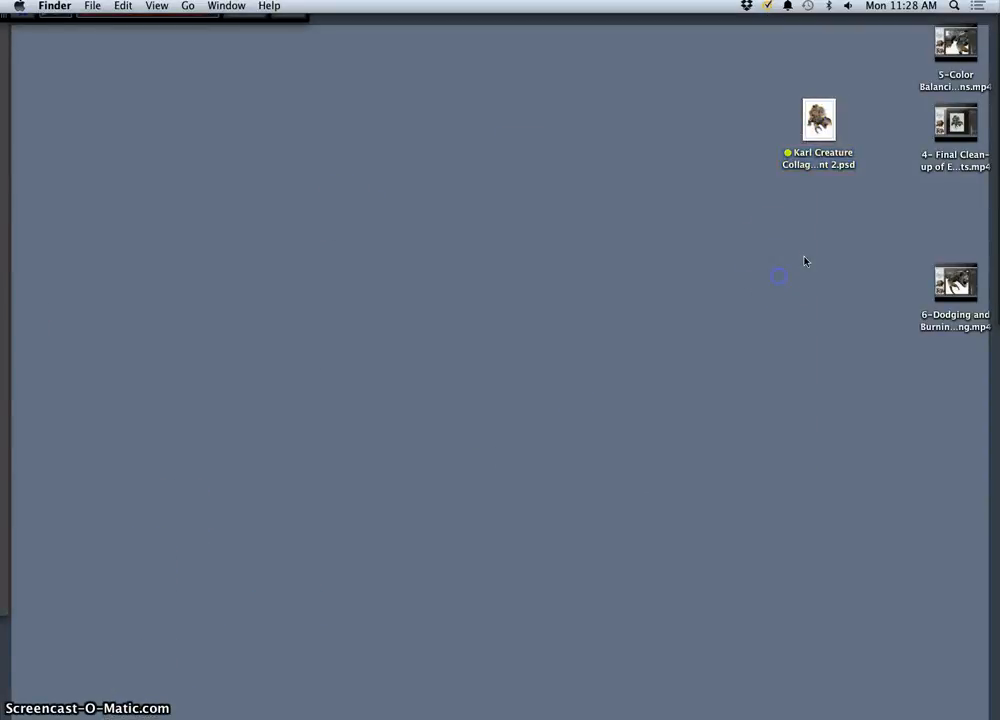
{"action": "key", "text": "F11"}
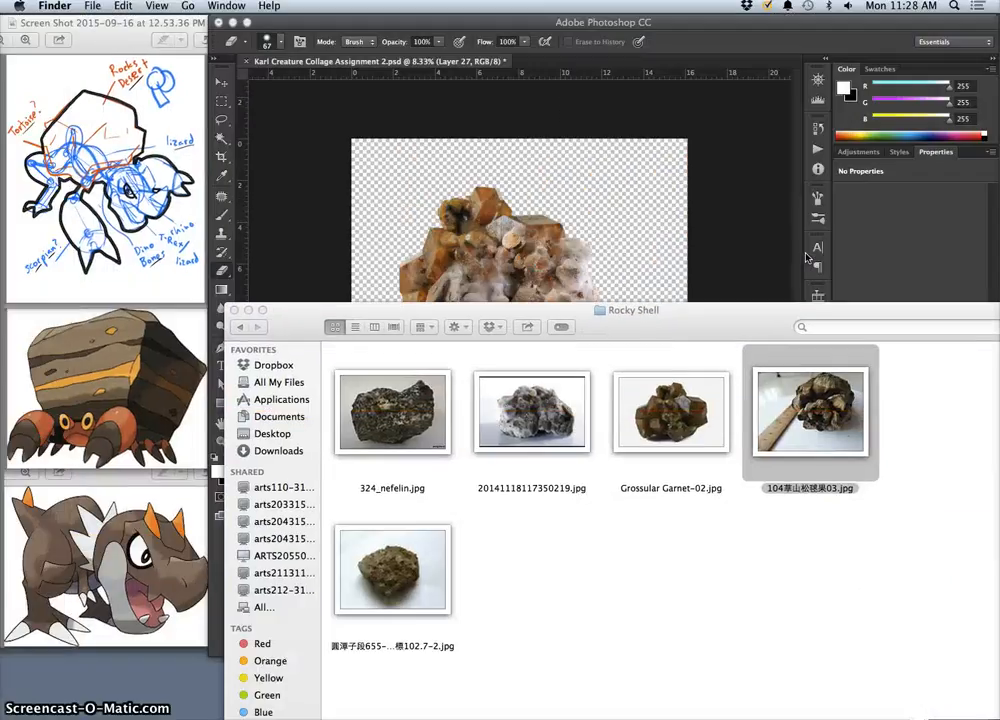
{"action": "left_click", "coordinate": [234, 311]}
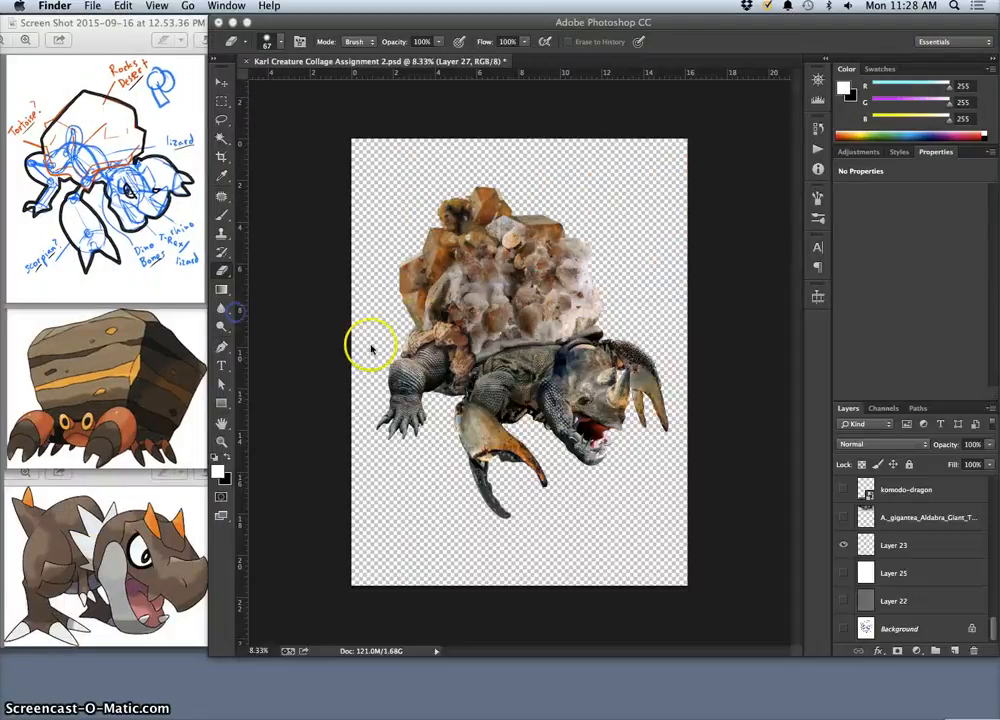
Switch to Photoshop and save a PNG copy of the collage to the Desktop under its existing name with the color profile embedded.
{"action": "left_click", "coordinate": [668, 342]}
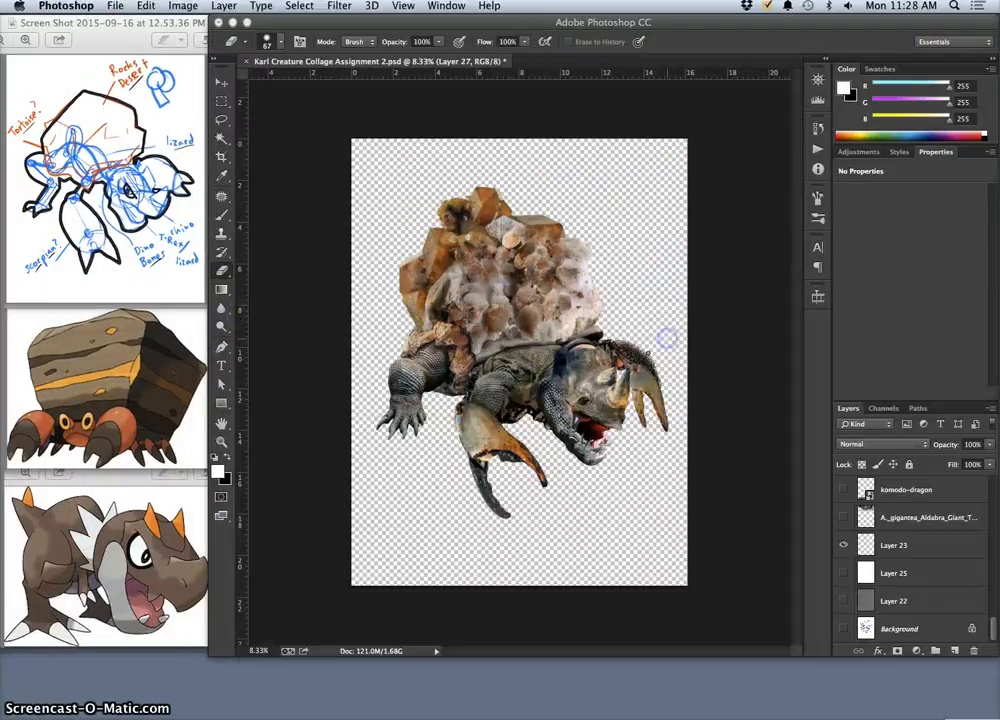
{"action": "left_click", "coordinate": [117, 7]}
{"action": "left_click", "coordinate": [224, 76]}
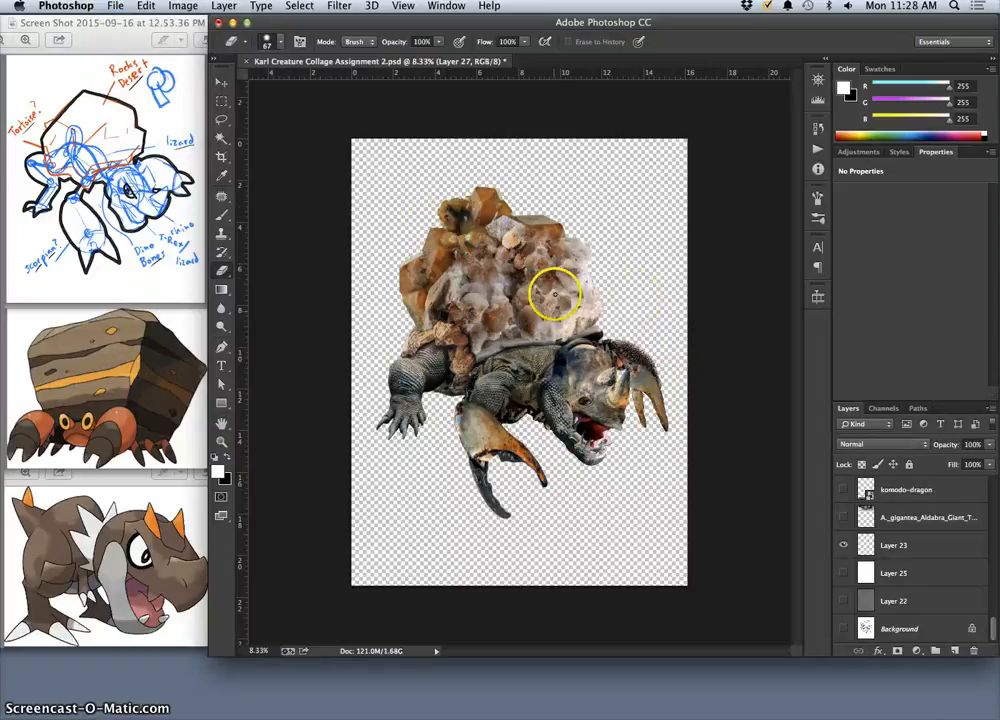
{"action": "left_click", "coordinate": [114, 7]}
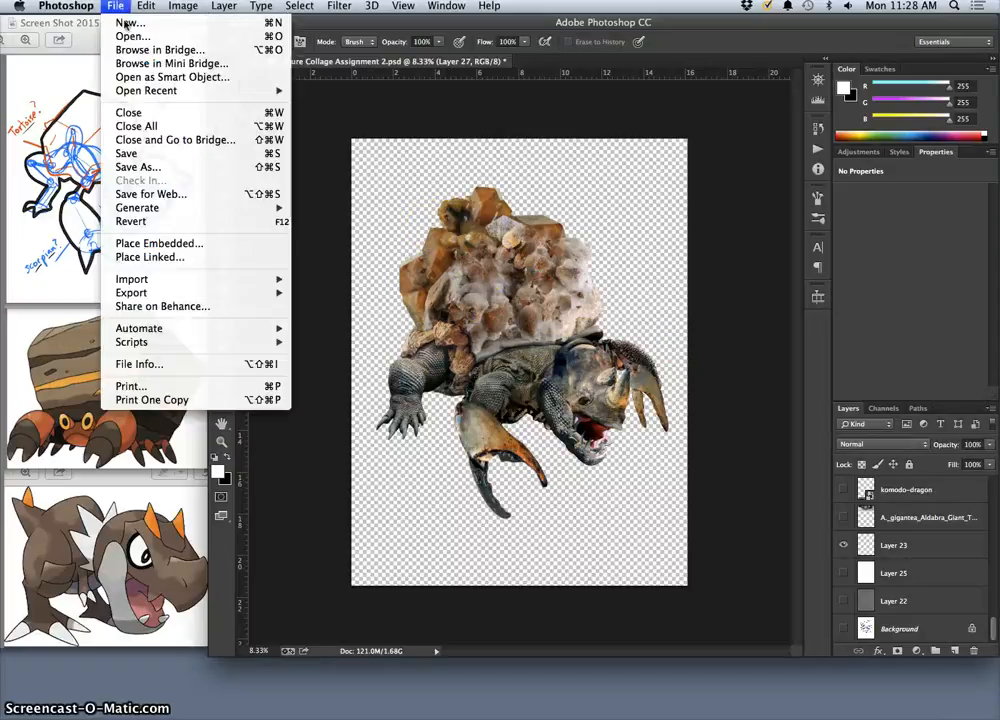
{"action": "left_click", "coordinate": [145, 168]}
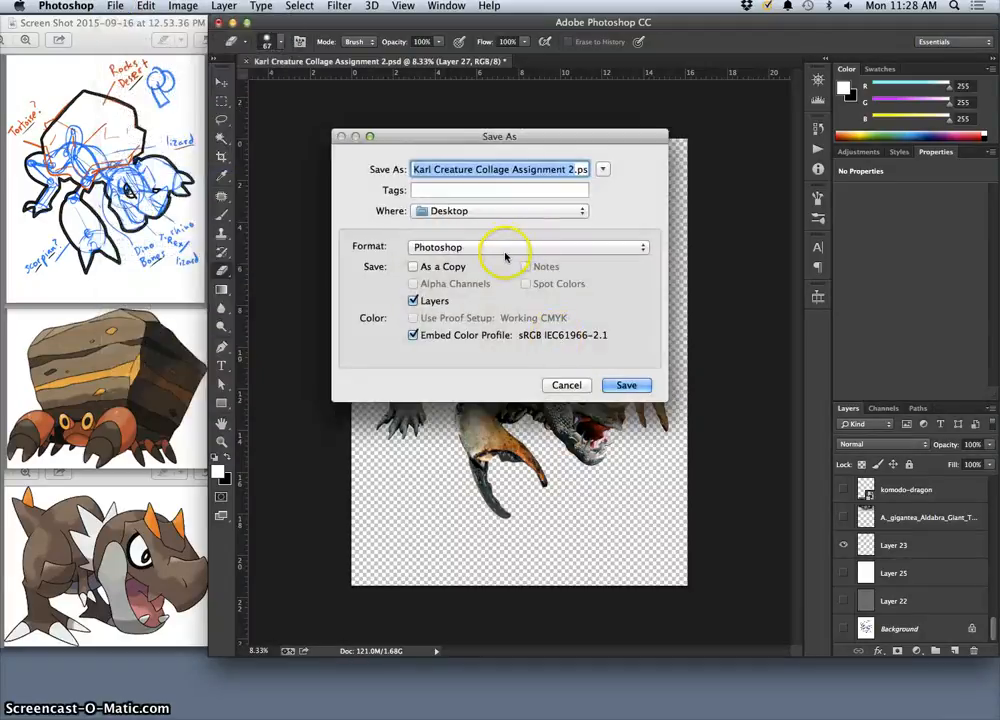
{"action": "left_click", "coordinate": [503, 250]}
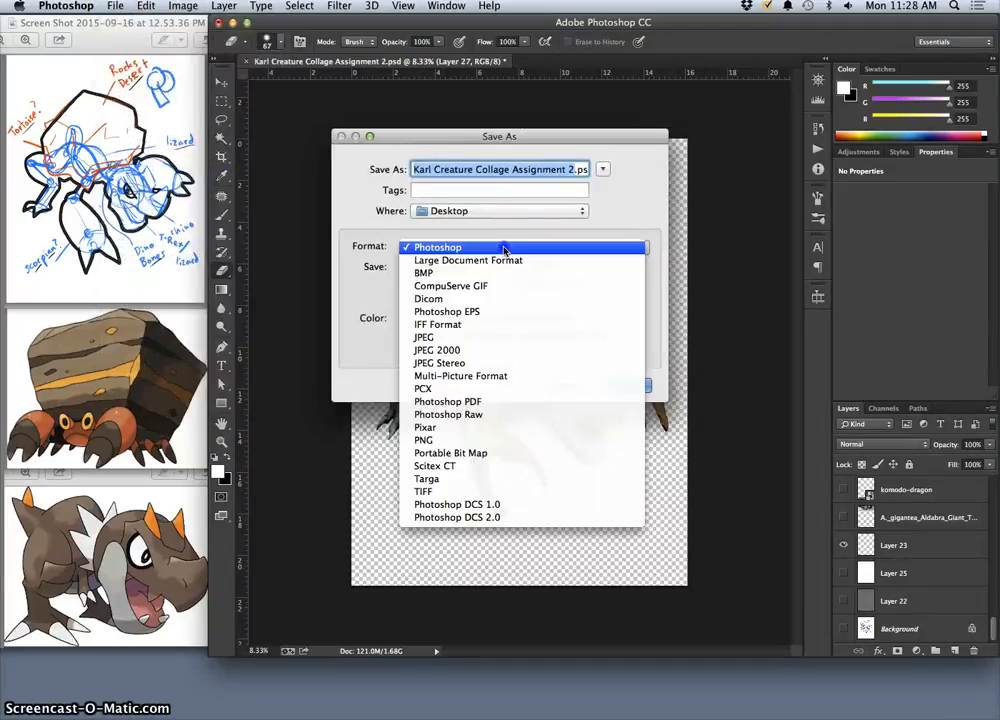
{"action": "left_click", "coordinate": [465, 439]}
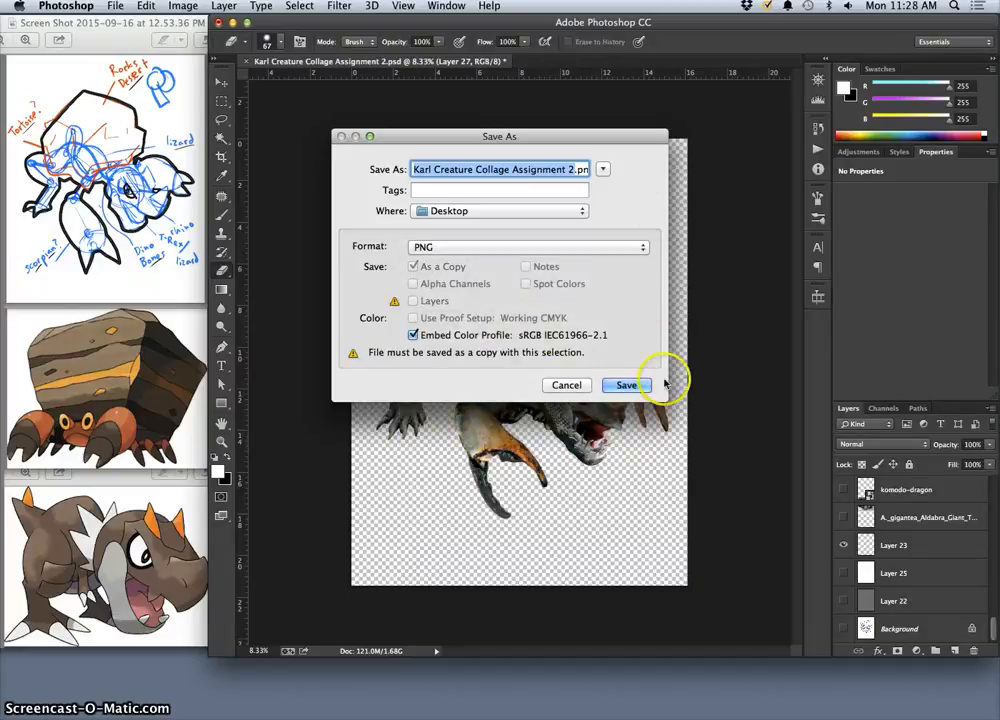
{"action": "left_click", "coordinate": [627, 386]}
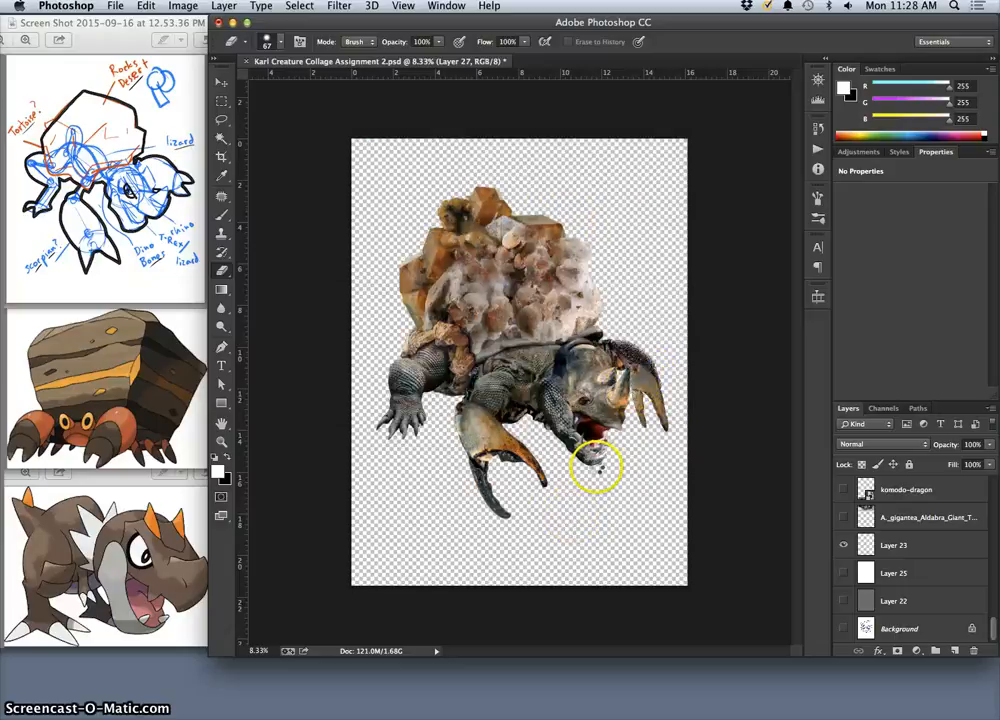
{"action": "left_click", "coordinate": [558, 226]}
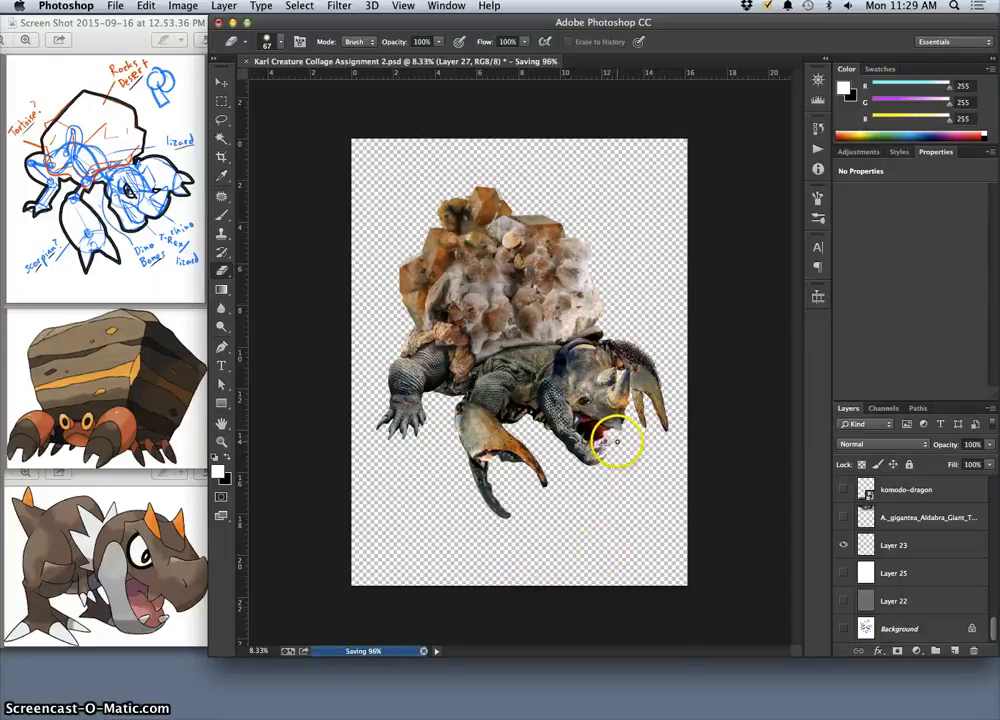
{"action": "left_click_drag", "start_coordinate": [615, 445], "coordinate": [615, 420]}
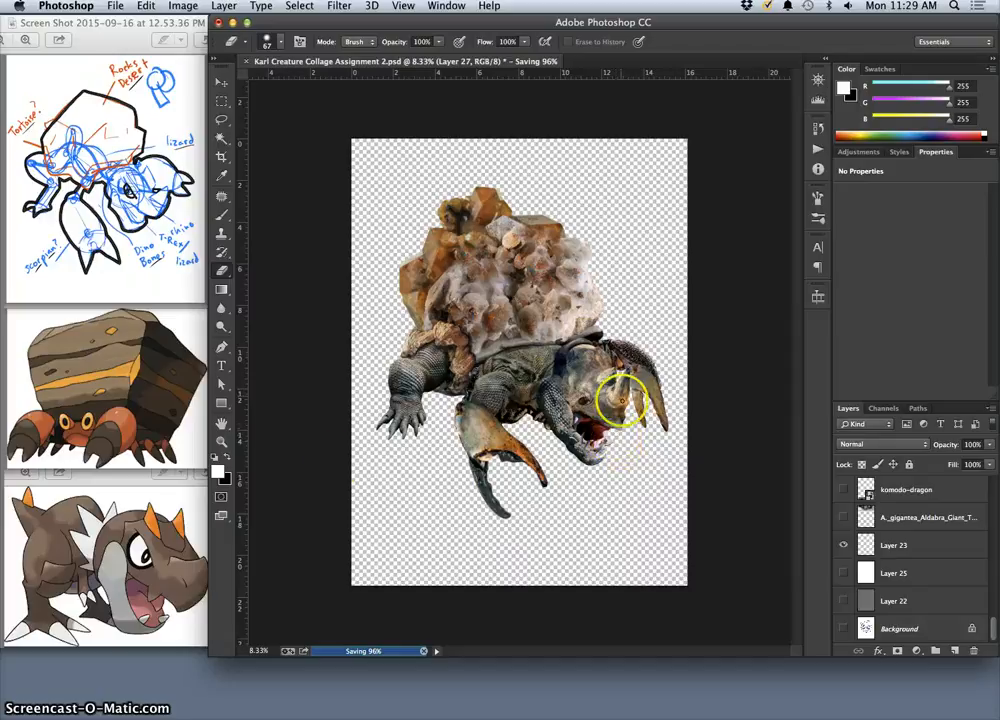
{"action": "left_click", "coordinate": [172, 508]}
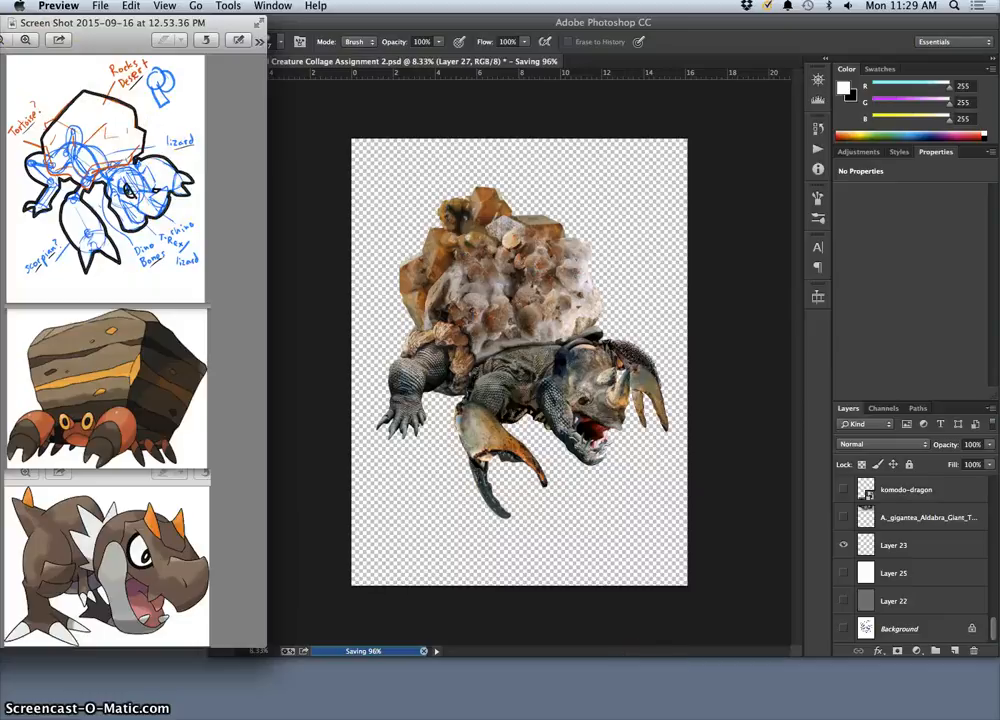
View the exercise and assignment subfolders of the DIG FA15 course folder in Documents, and close the folder view.
{"action": "mouse_move", "coordinate": [858, 717]}
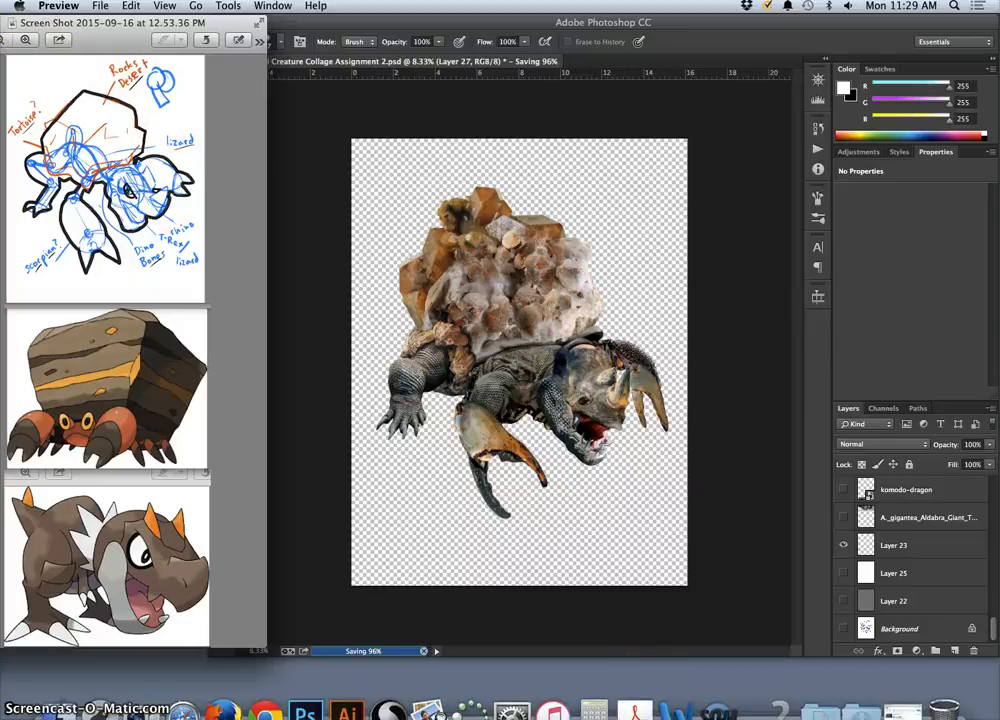
{"action": "left_click", "coordinate": [828, 706]}
{"action": "left_click", "coordinate": [824, 540]}
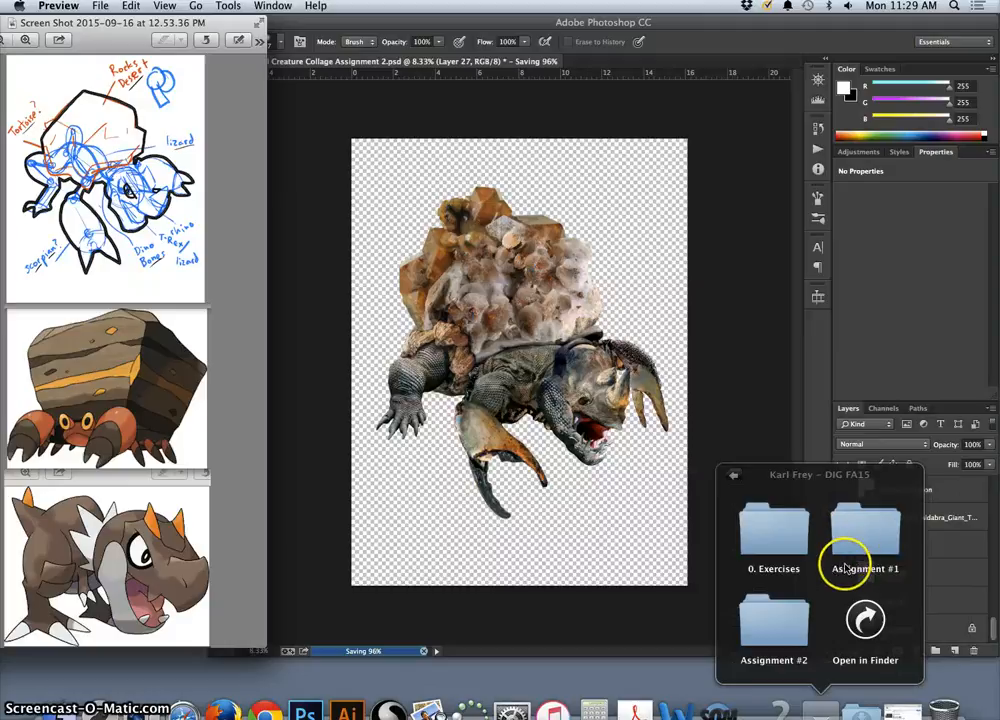
{"action": "left_click", "coordinate": [618, 495]}
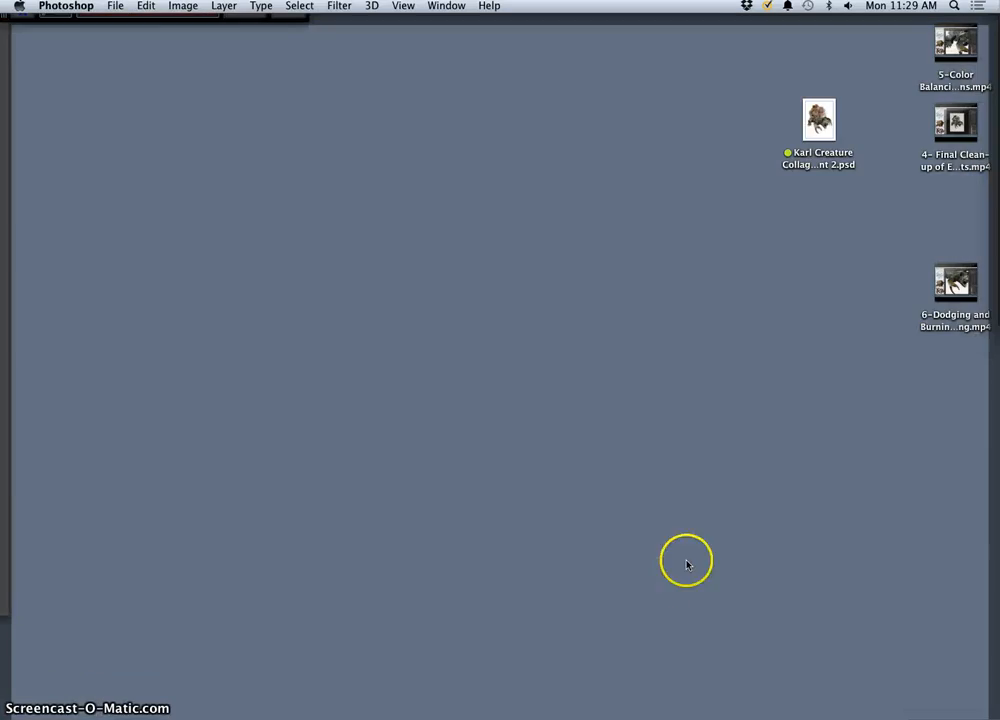
{"action": "left_click", "coordinate": [686, 562]}
{"action": "key", "text": "F11"}
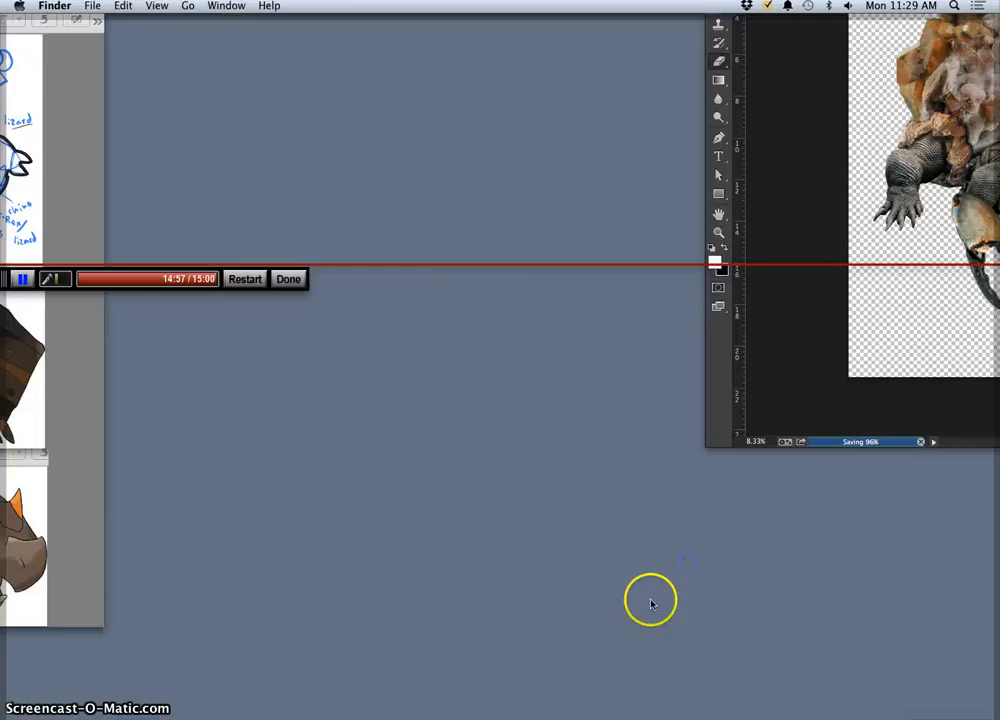
{"action": "mouse_move", "coordinate": [440, 716]}
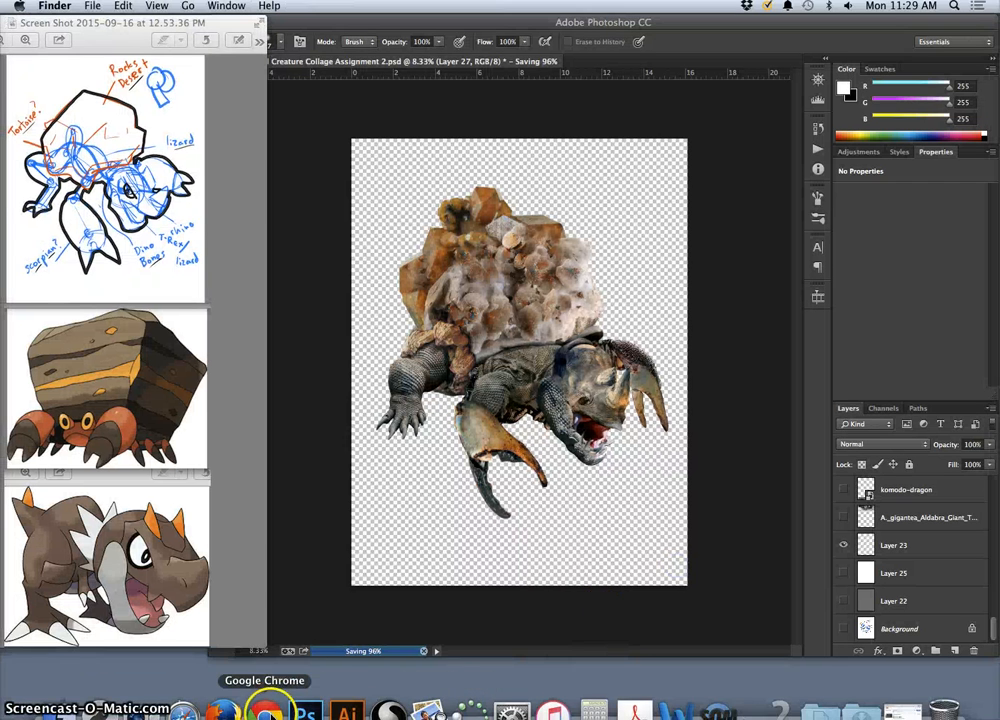